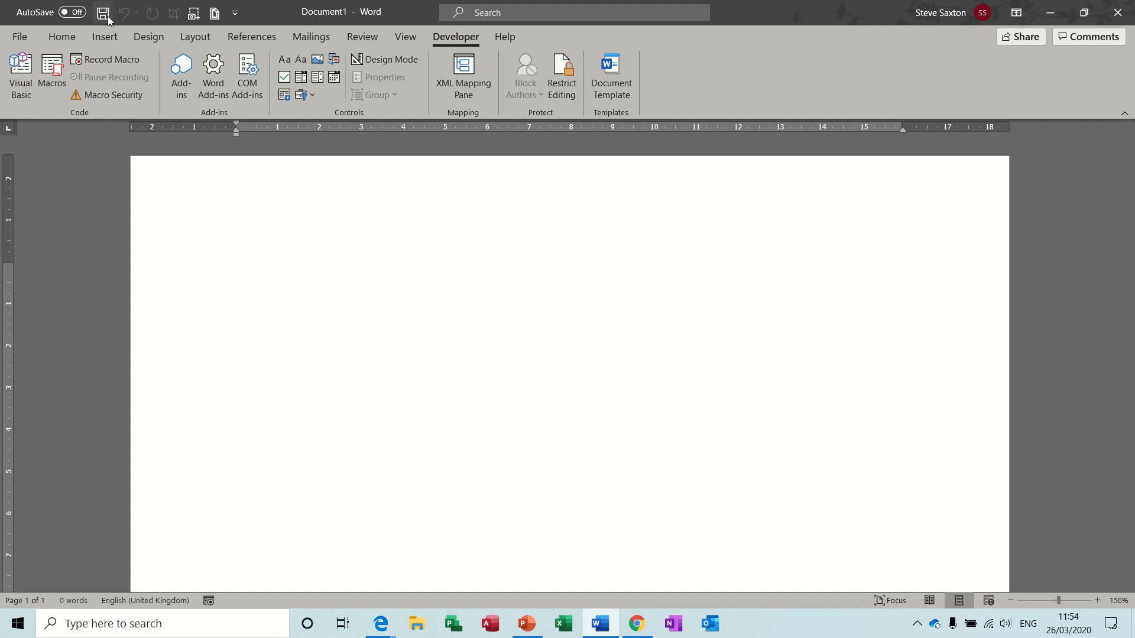
Tick Email and Open in the Customize Quick Access Toolbar list to add both commands.
{"action": "left_click", "coordinate": [236, 16]}
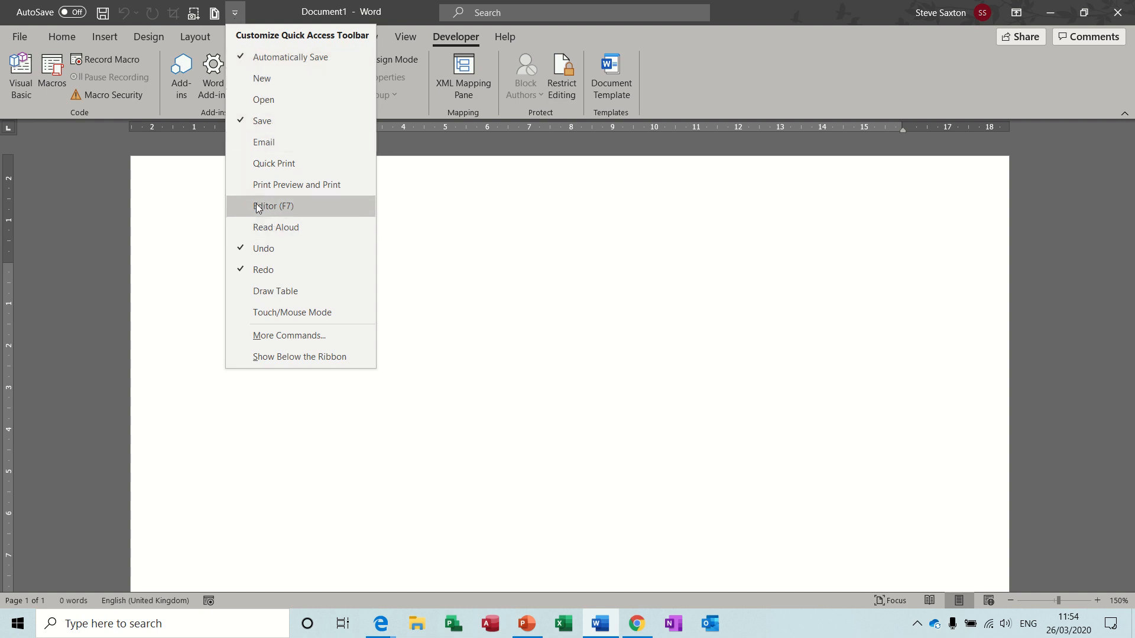
{"action": "left_click", "coordinate": [268, 145]}
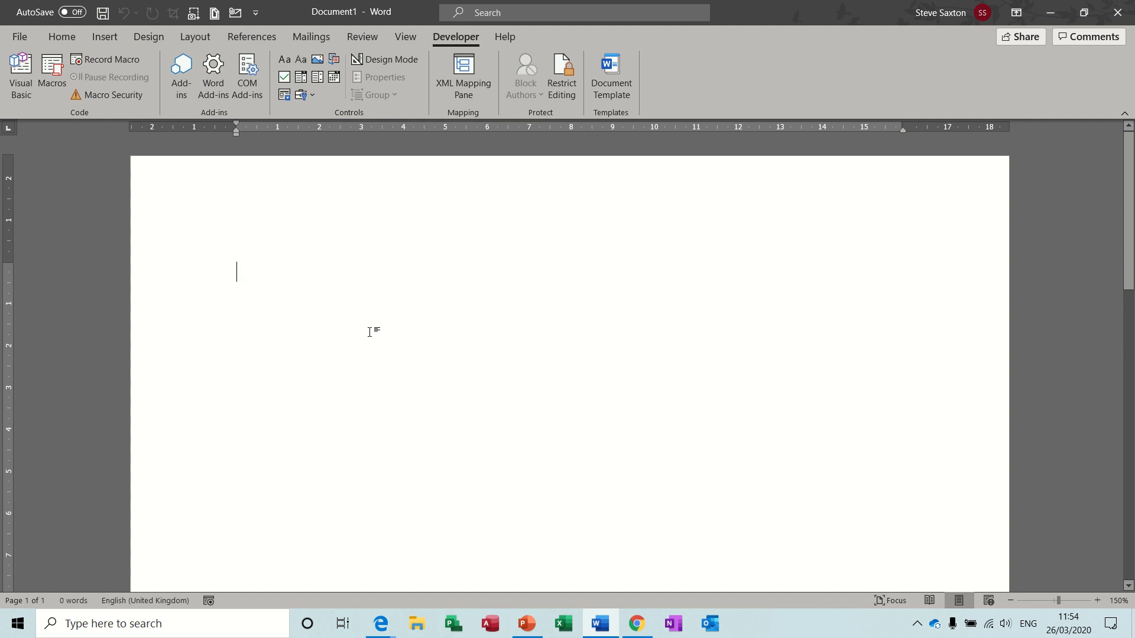
{"action": "left_click", "coordinate": [255, 12]}
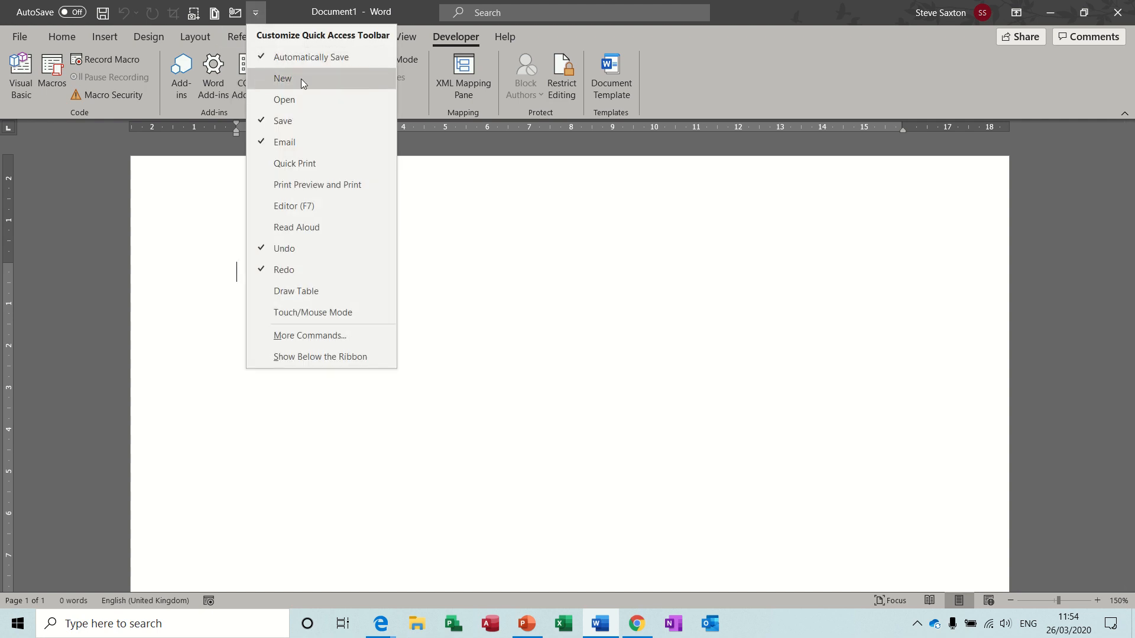
{"action": "left_click", "coordinate": [284, 100]}
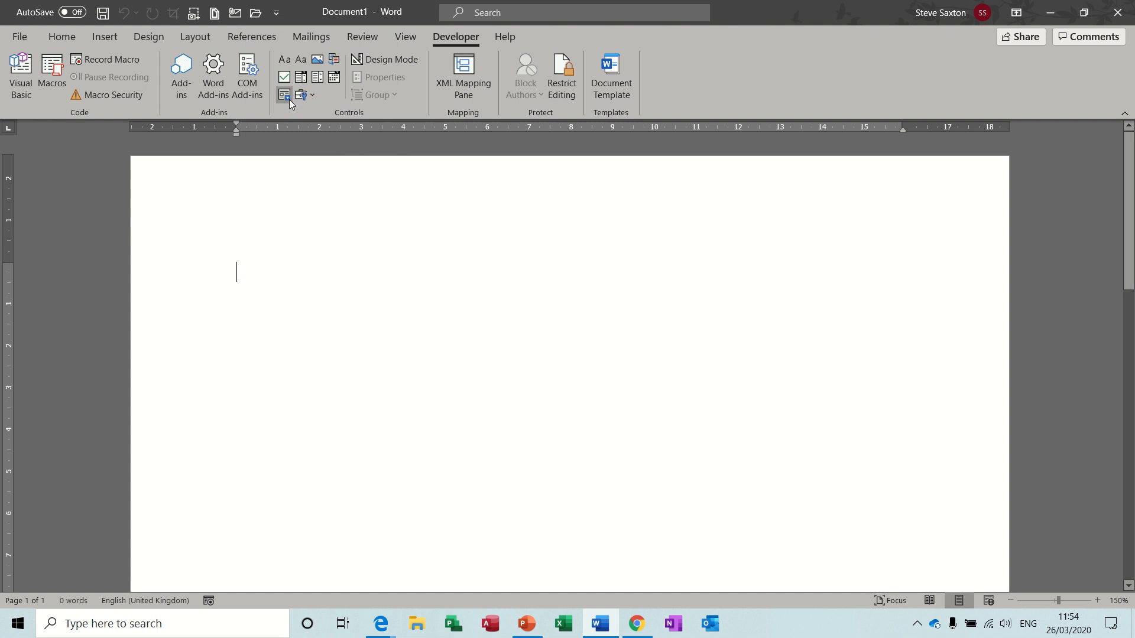
{"action": "left_click", "coordinate": [278, 12]}
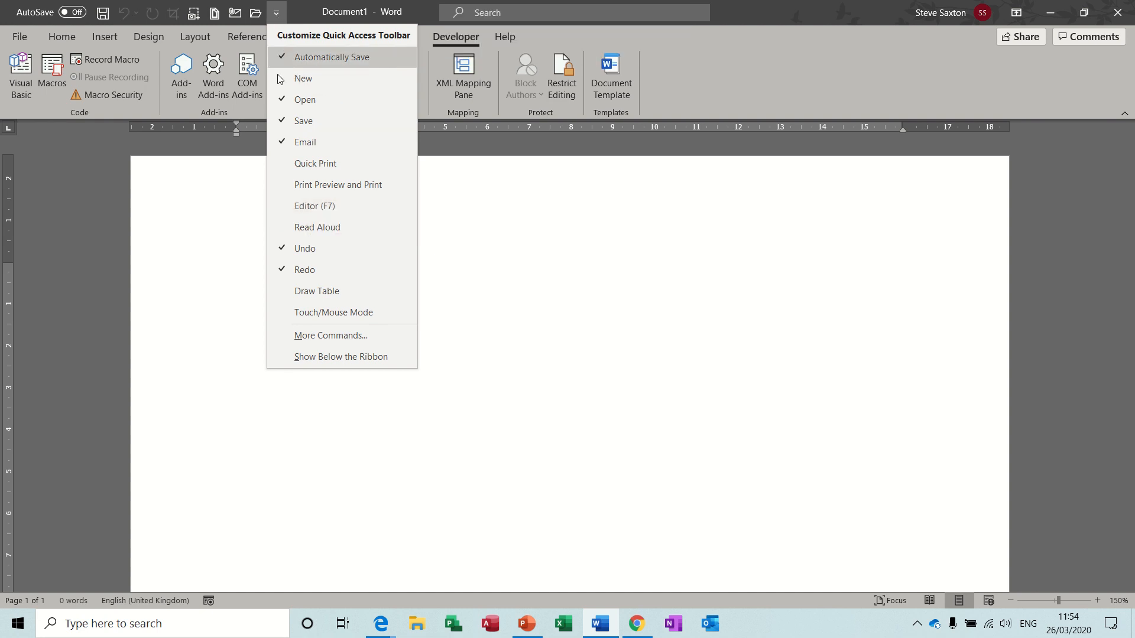
{"action": "left_click", "coordinate": [231, 286]}
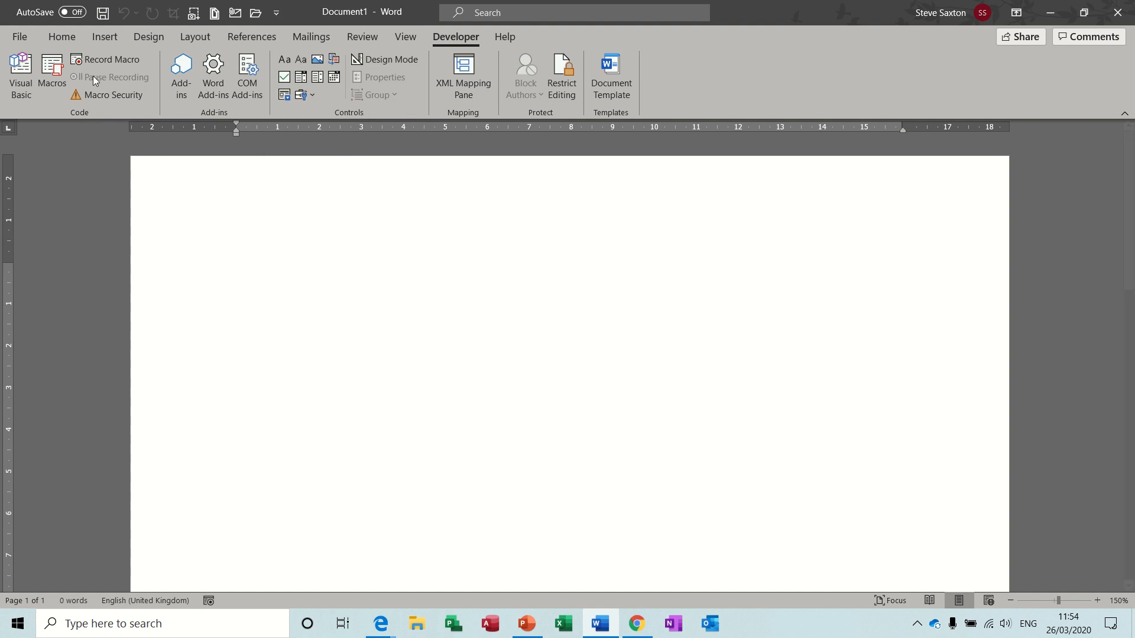
Add the Home tab's Font Color command to the Quick Access Toolbar.
{"action": "left_click", "coordinate": [73, 43]}
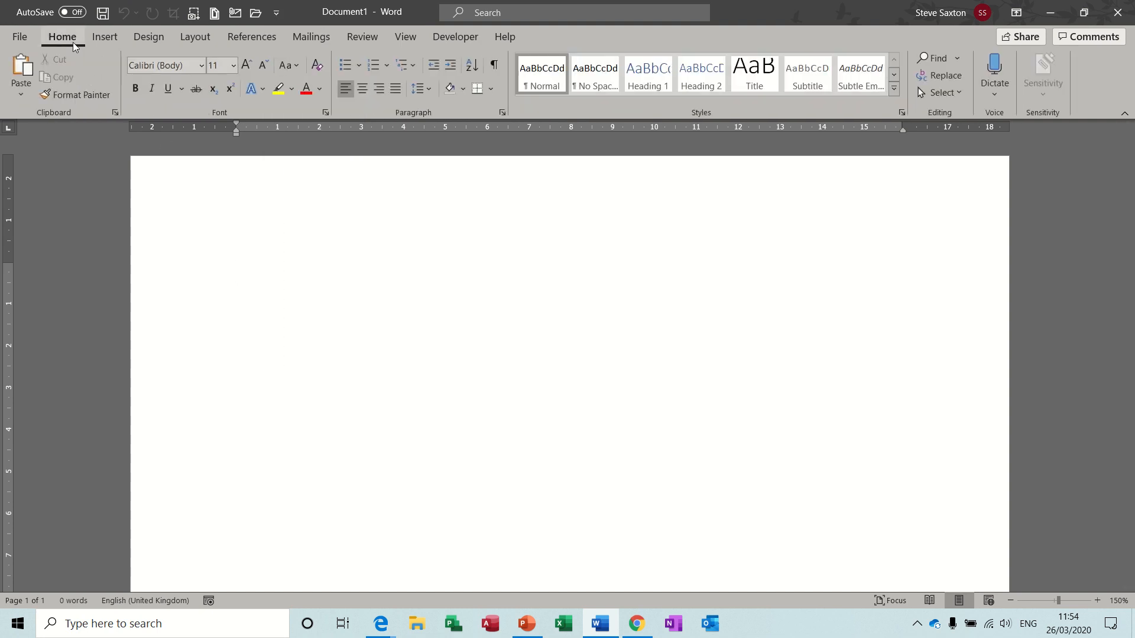
{"action": "right_click", "coordinate": [307, 92]}
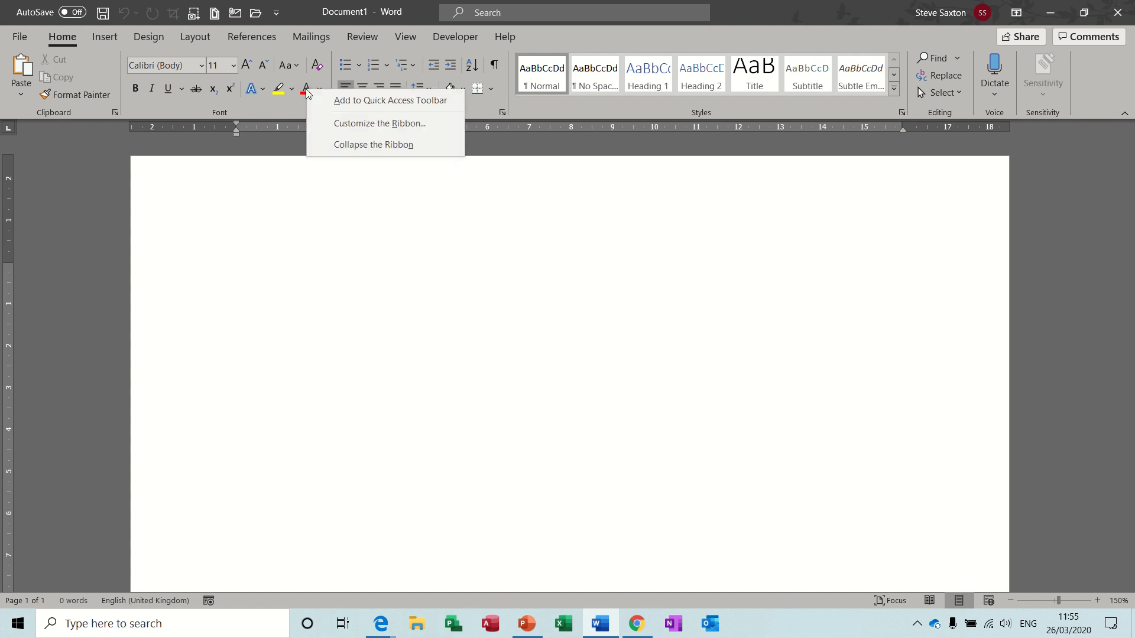
{"action": "left_click", "coordinate": [356, 101]}
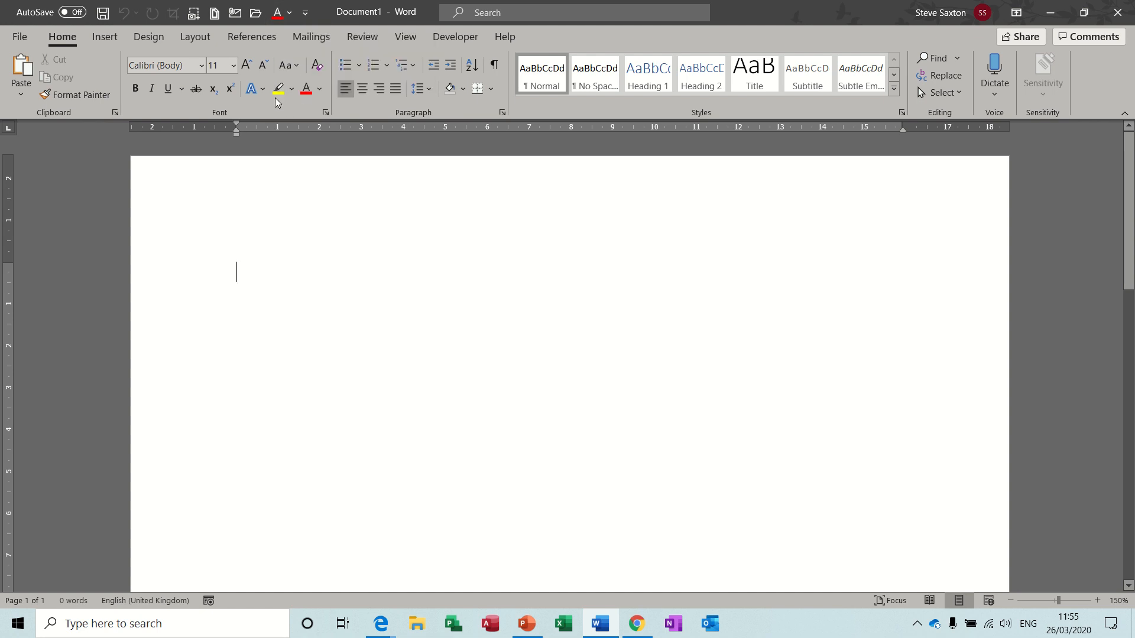
{"action": "right_click", "coordinate": [278, 18]}
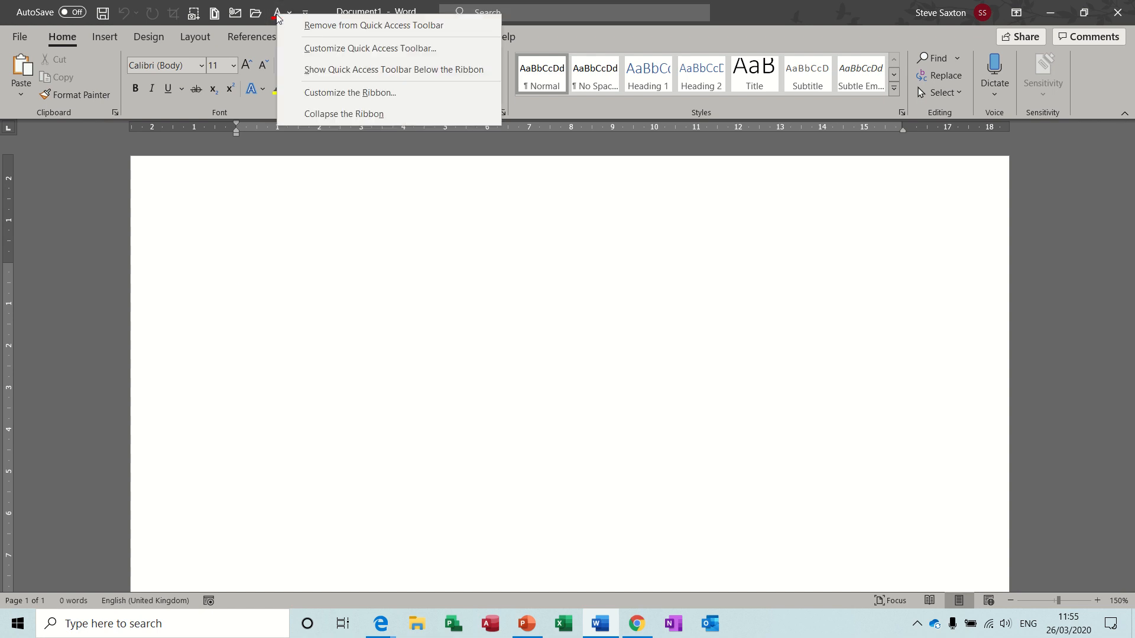
{"action": "left_click", "coordinate": [274, 227]}
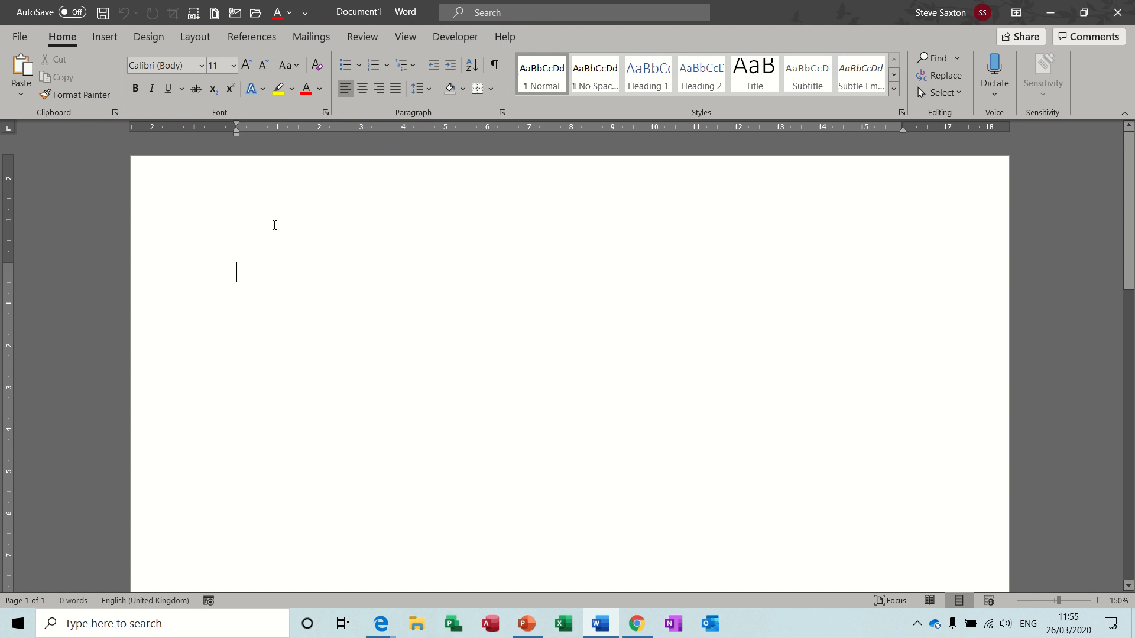
{"action": "left_click", "coordinate": [149, 37]}
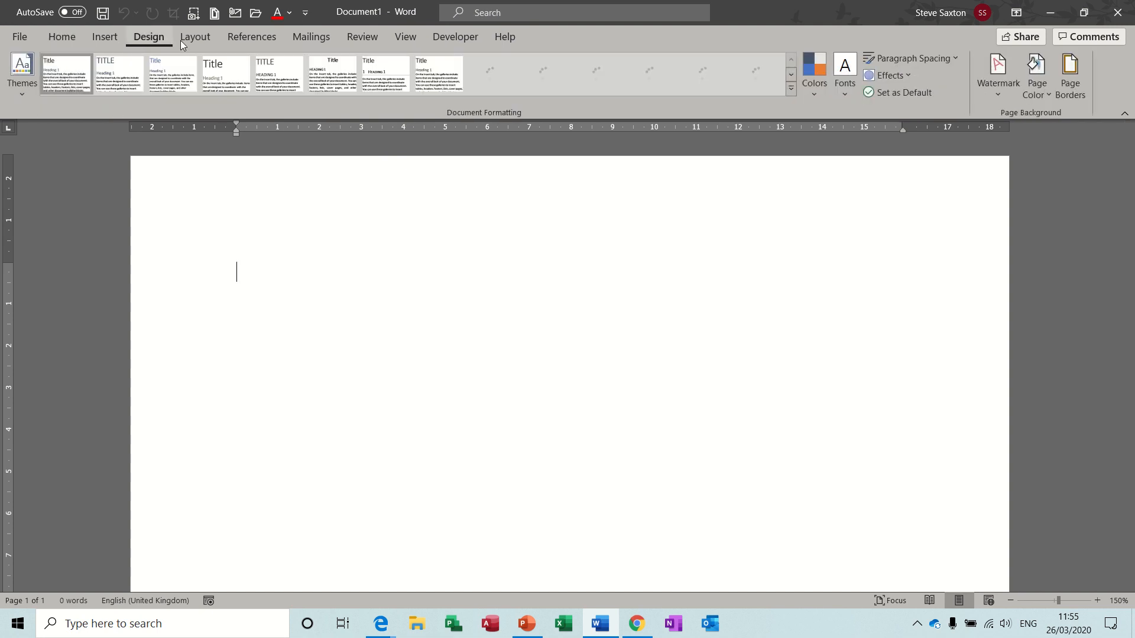
Browse the Layout and Insert tabs, opening Screenshot options and closing them without capturing.
{"action": "left_click", "coordinate": [195, 38]}
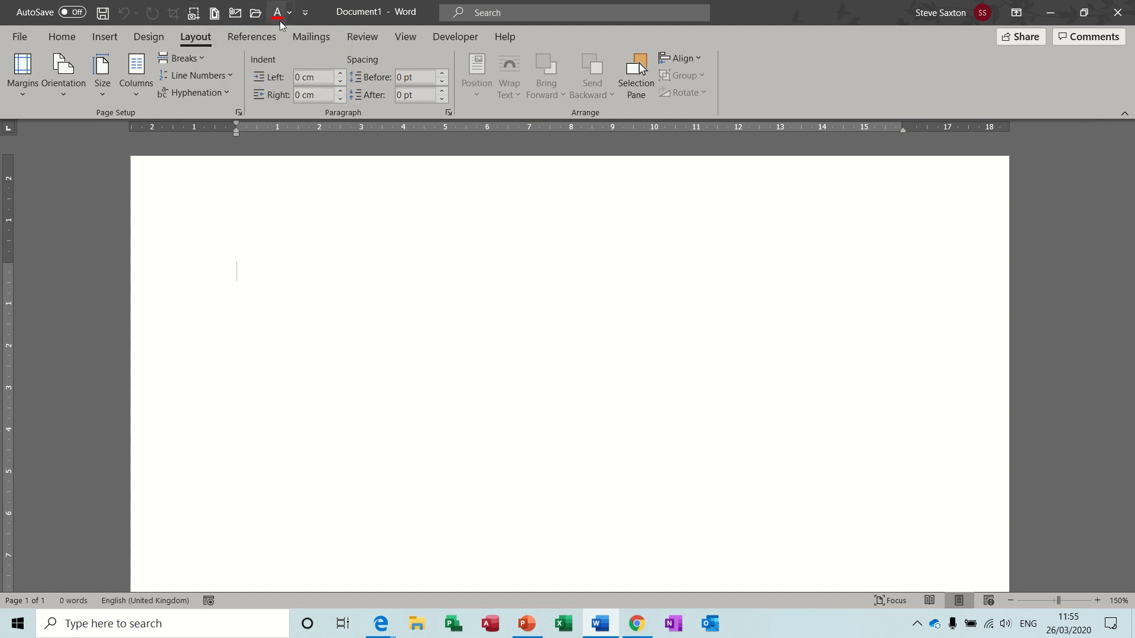
{"action": "left_click", "coordinate": [105, 37]}
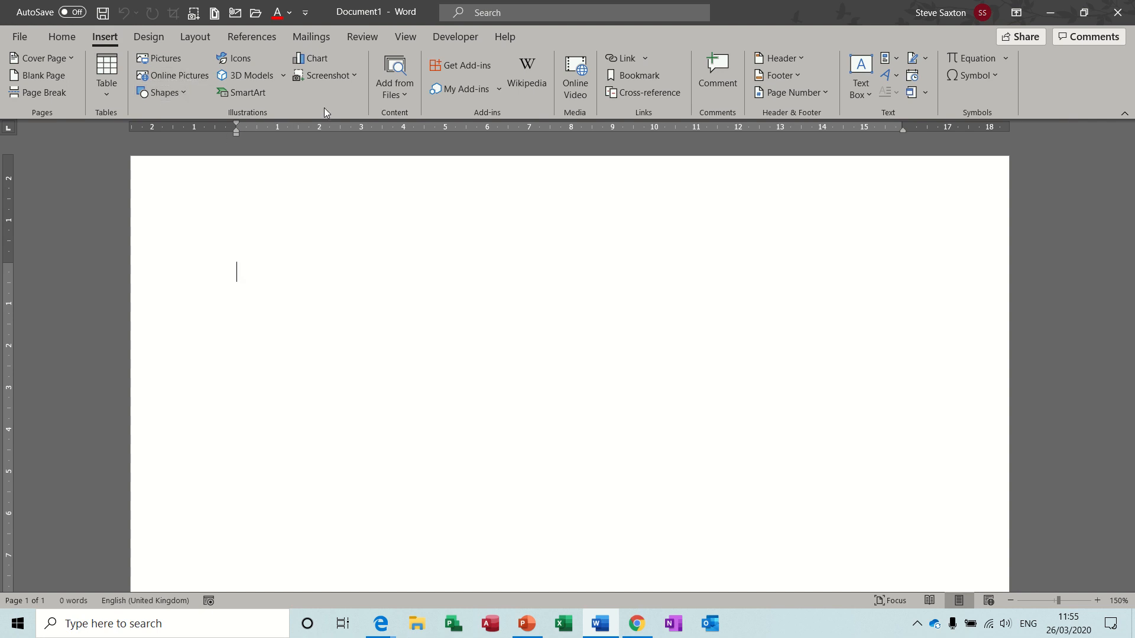
{"action": "left_click", "coordinate": [354, 76]}
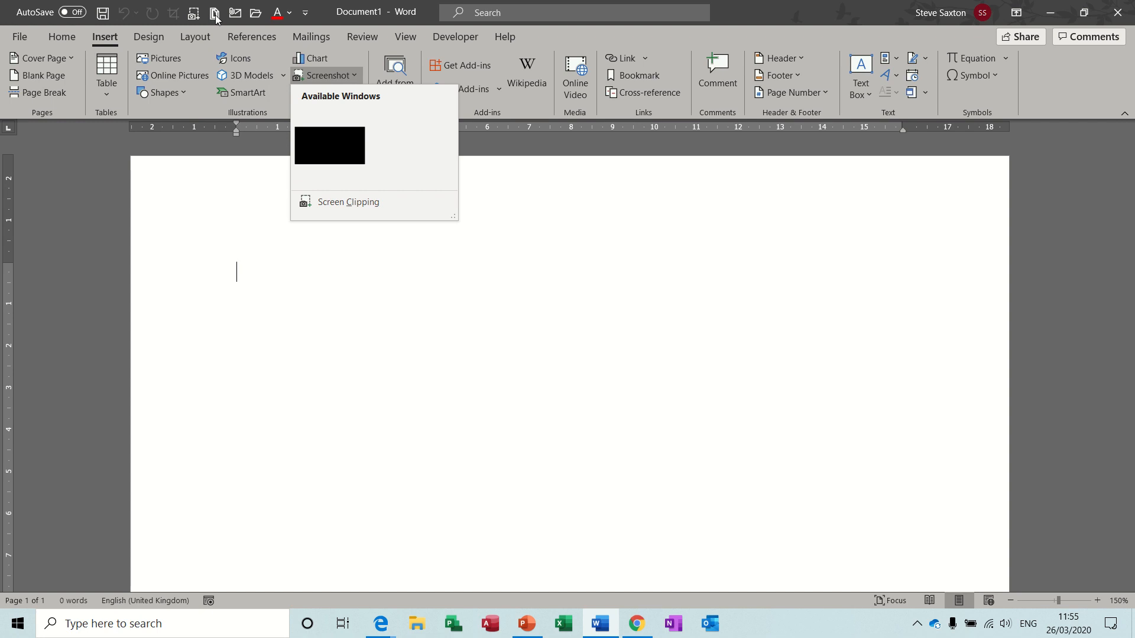
{"action": "left_click", "coordinate": [247, 276]}
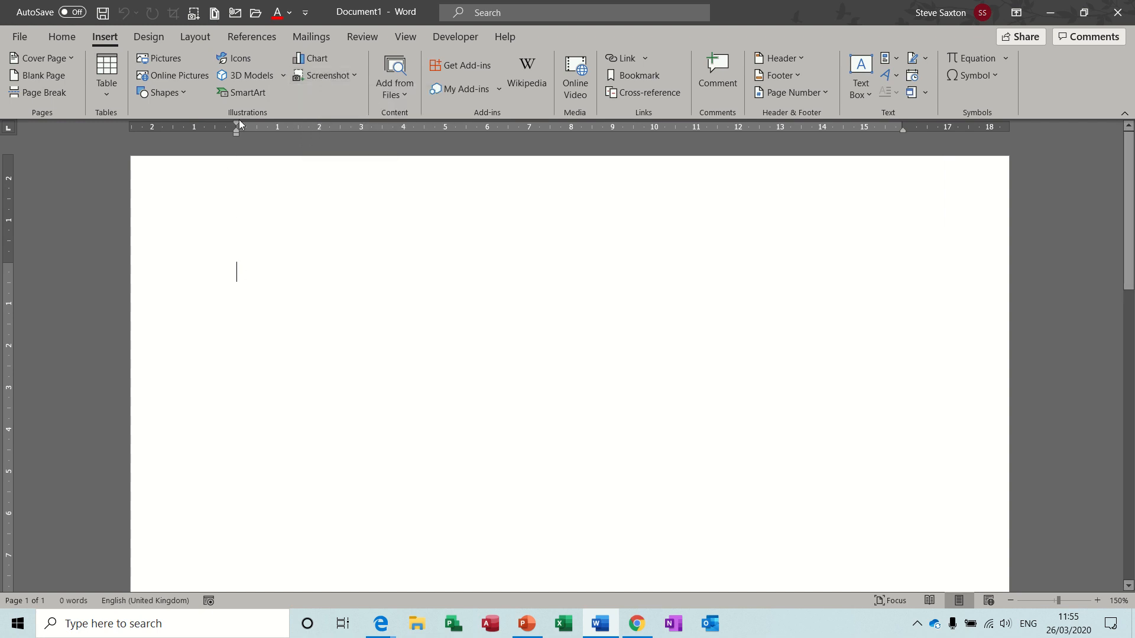
Open Borders and Shading from the Quick Access Toolbar, then cancel without applying anything.
{"action": "left_click", "coordinate": [214, 13]}
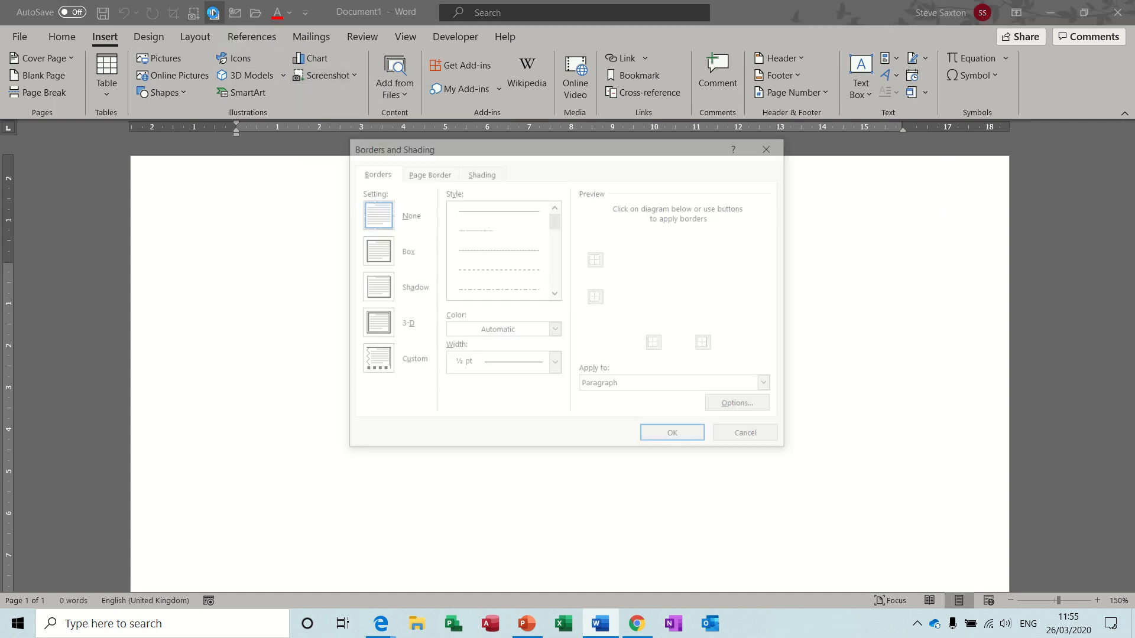
{"action": "left_click_drag", "start_coordinate": [415, 147], "coordinate": [362, 163]}
{"action": "left_click", "coordinate": [675, 454]}
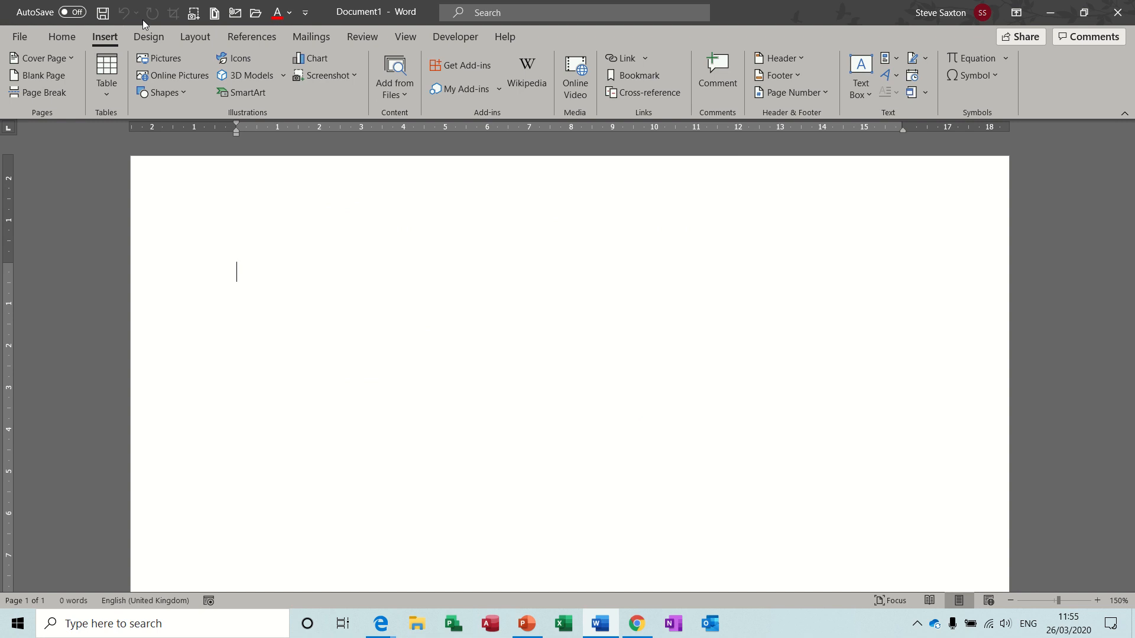
Review the Quick Access Toolbar list twice without changes, then go to the File start page.
{"action": "left_click", "coordinate": [307, 17]}
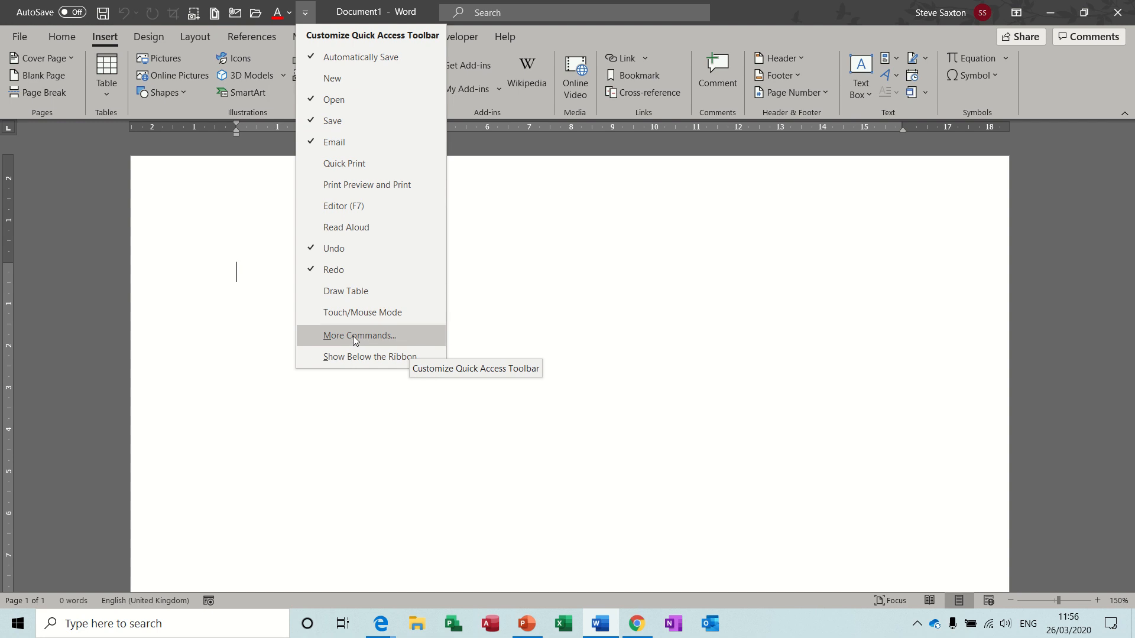
{"action": "left_click", "coordinate": [494, 296]}
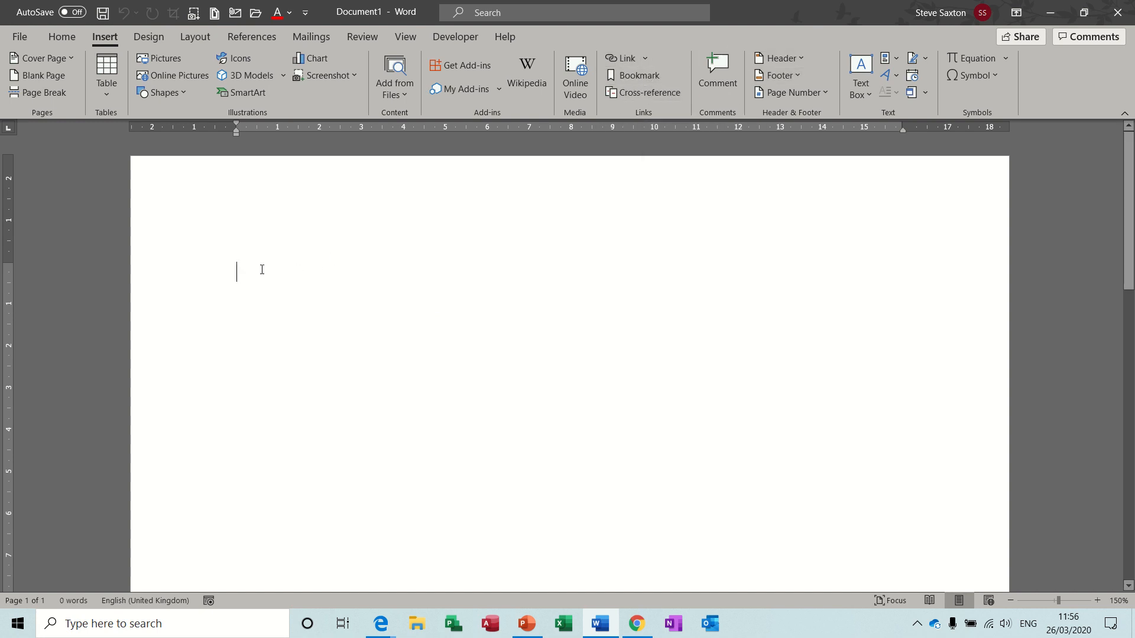
{"action": "left_click", "coordinate": [307, 16]}
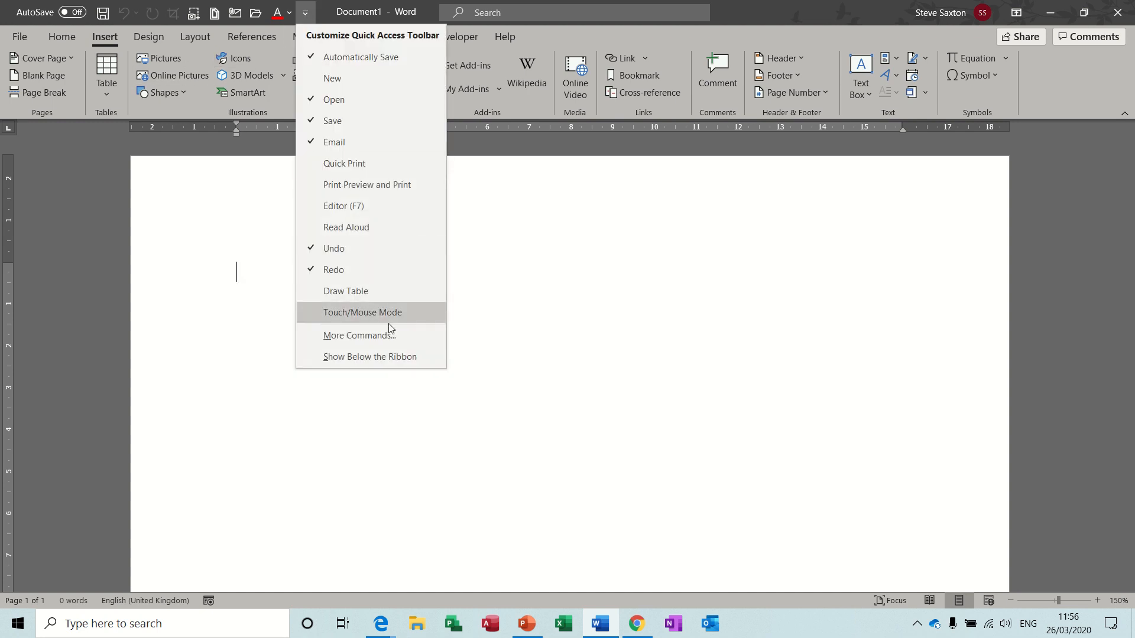
{"action": "left_click", "coordinate": [364, 336]}
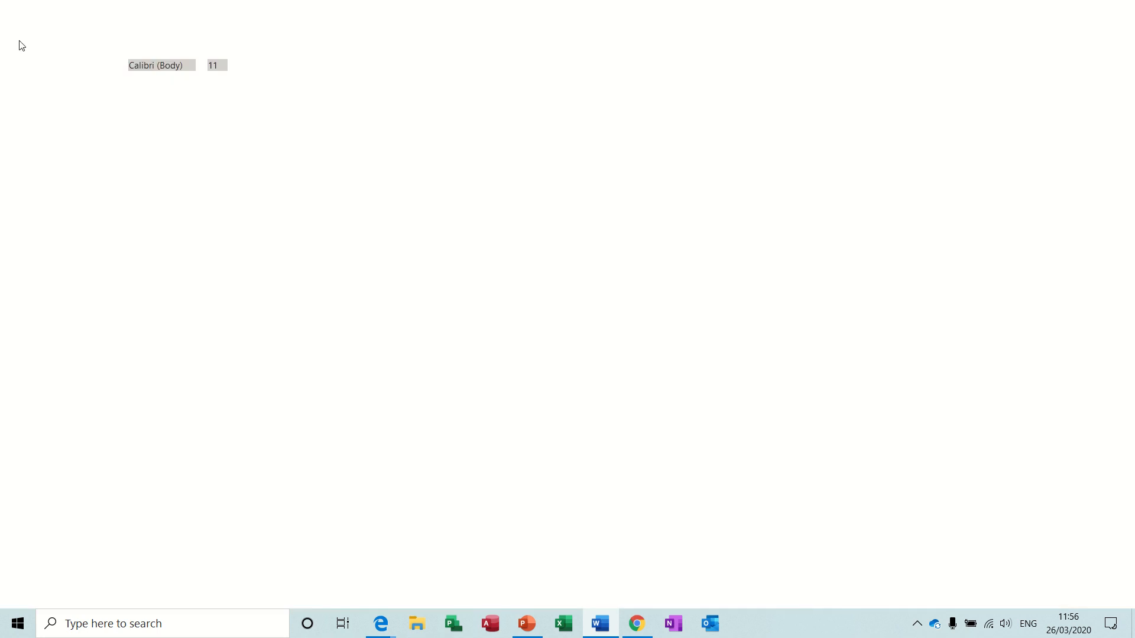
{"action": "left_click", "coordinate": [22, 46]}
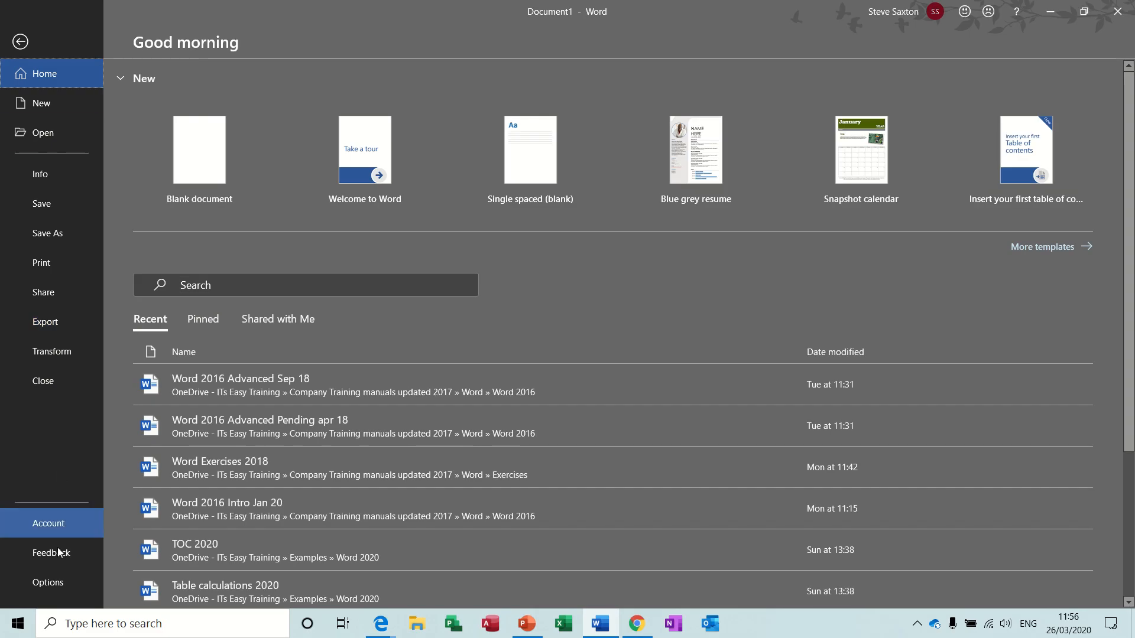
Open Word Options and settle on the Customize Ribbon page after viewing Quick Access Toolbar settings.
{"action": "left_click", "coordinate": [52, 584]}
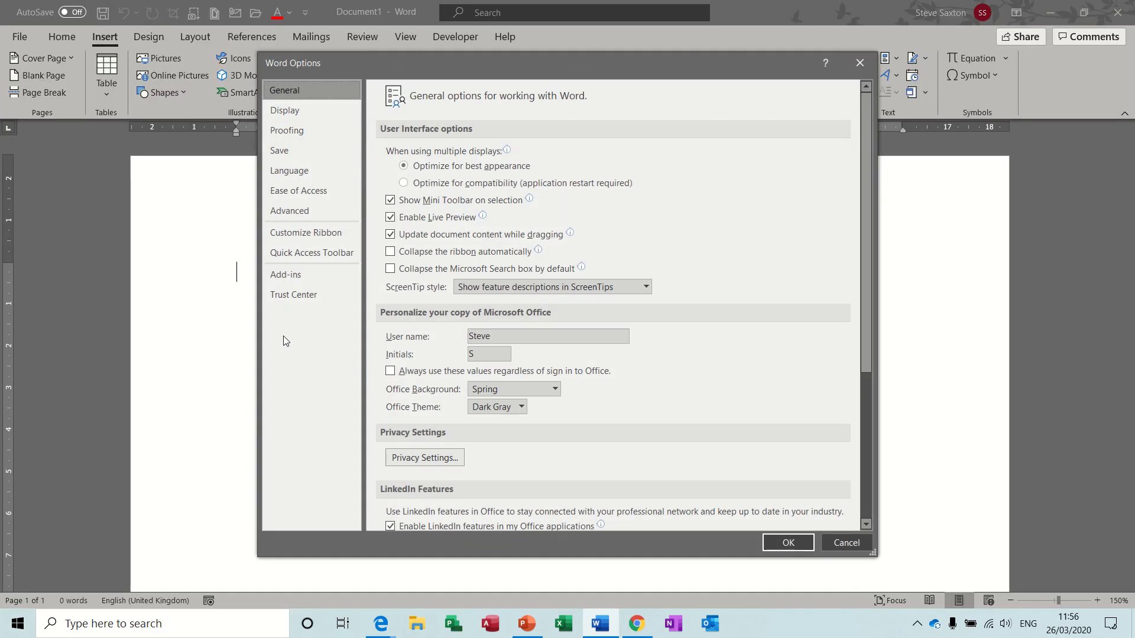
{"action": "left_click", "coordinate": [310, 235]}
{"action": "left_click", "coordinate": [310, 255]}
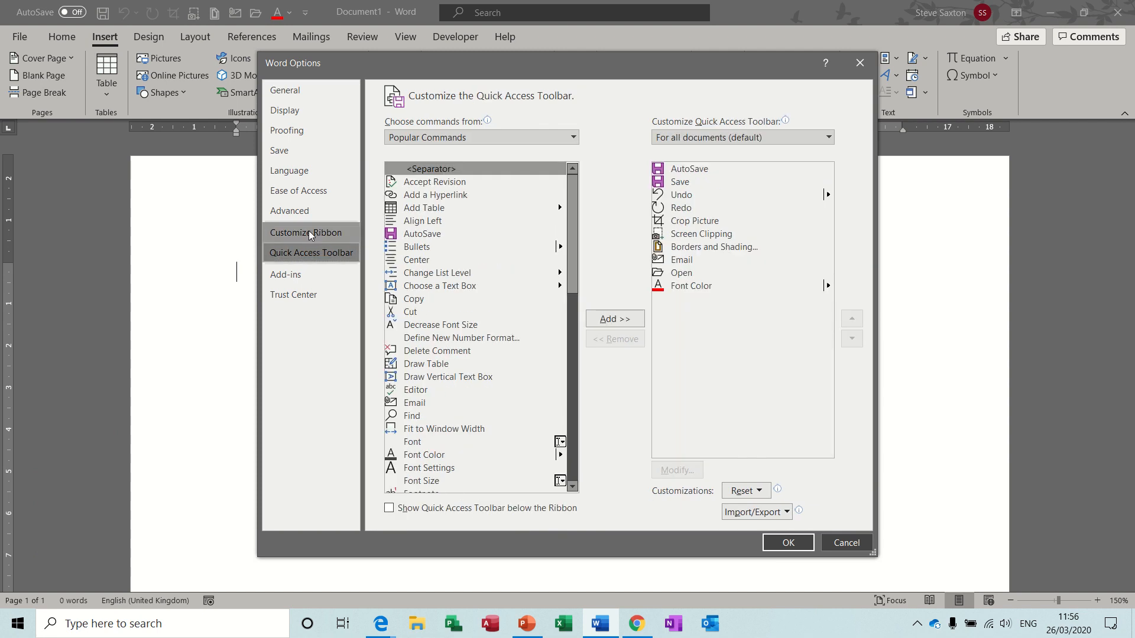
{"action": "left_click", "coordinate": [308, 232]}
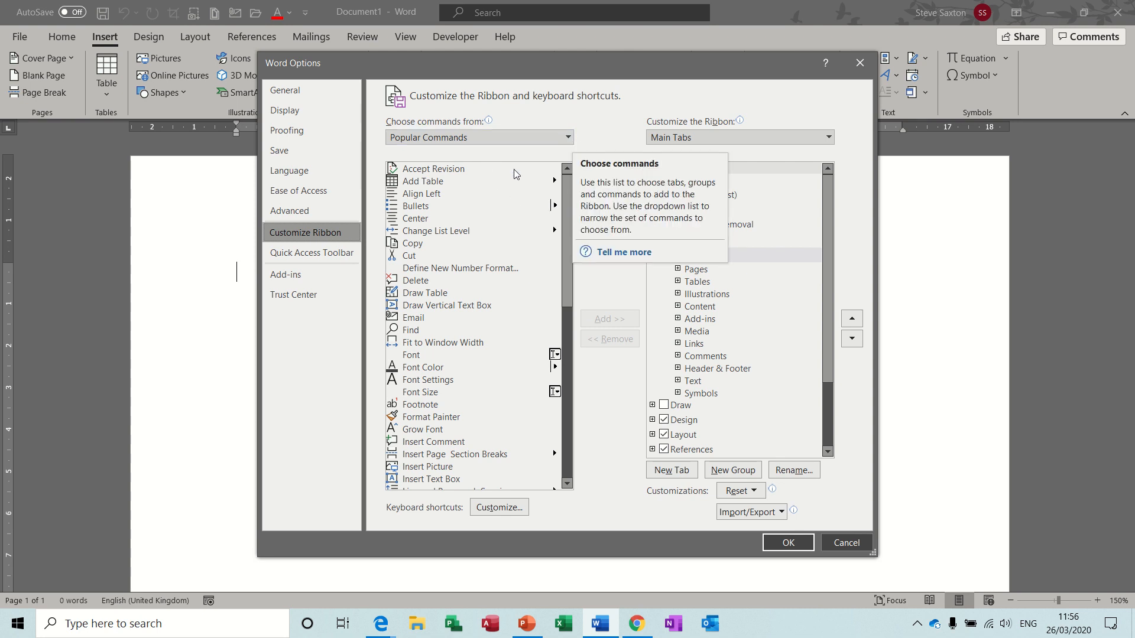
Set 'Choose commands from' to All Commands instead of Commands Not in the Ribbon.
{"action": "left_click", "coordinate": [567, 138]}
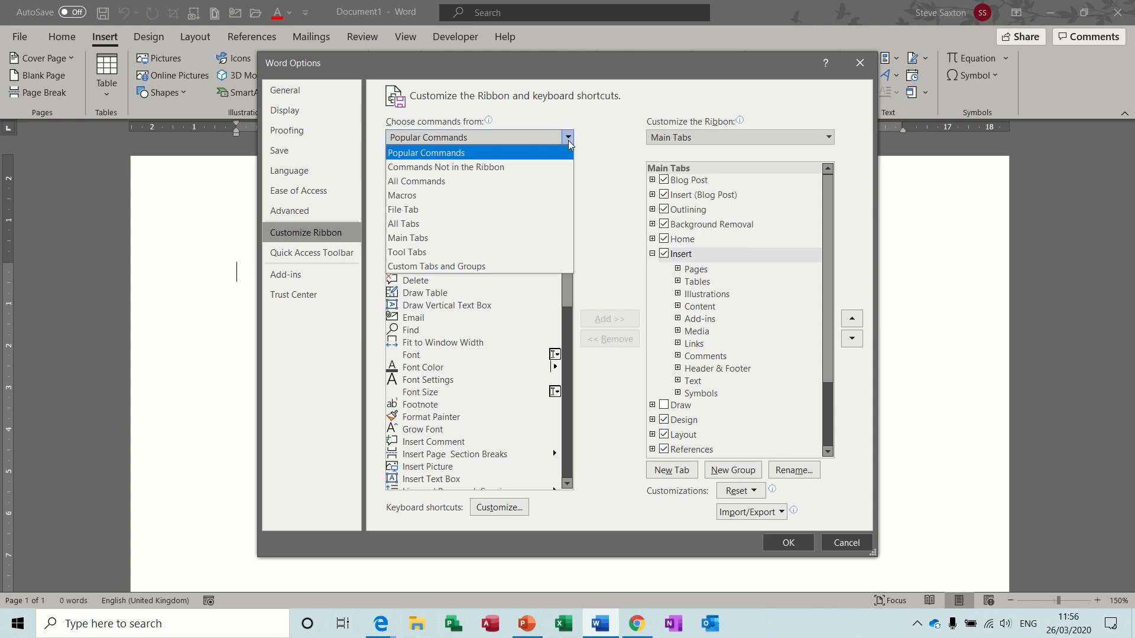
{"action": "left_click", "coordinate": [521, 168]}
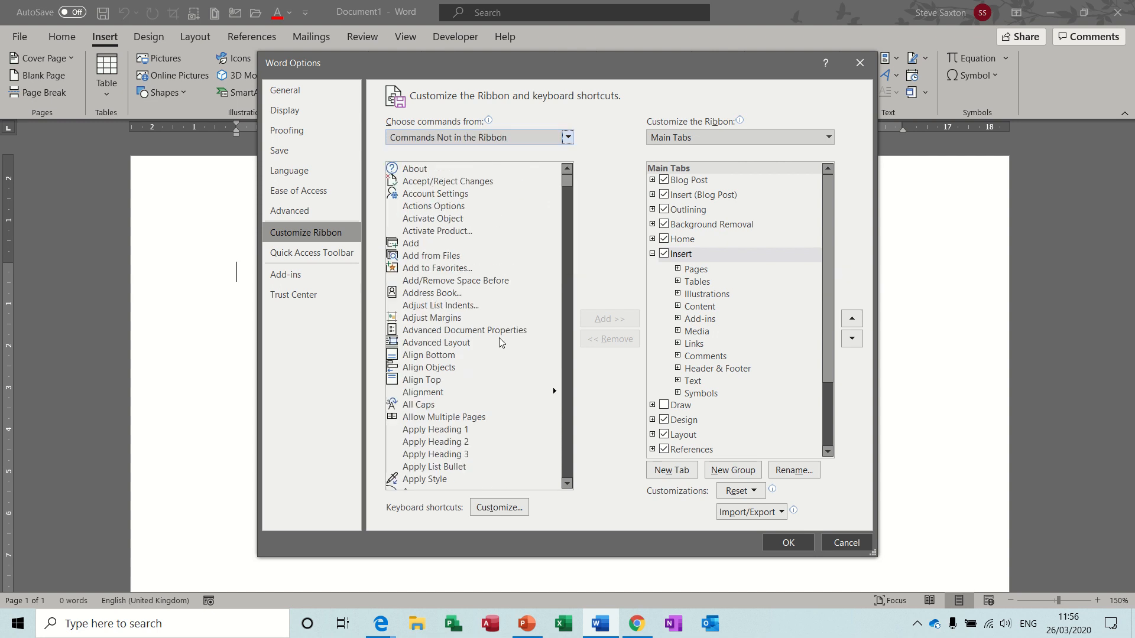
{"action": "mouse_move", "coordinate": [566, 185]}
{"action": "left_mouse_down"}
{"action": "mouse_move", "coordinate": [556, 467]}
{"action": "mouse_move", "coordinate": [563, 182]}
{"action": "left_mouse_up"}
{"action": "left_click", "coordinate": [568, 137]}
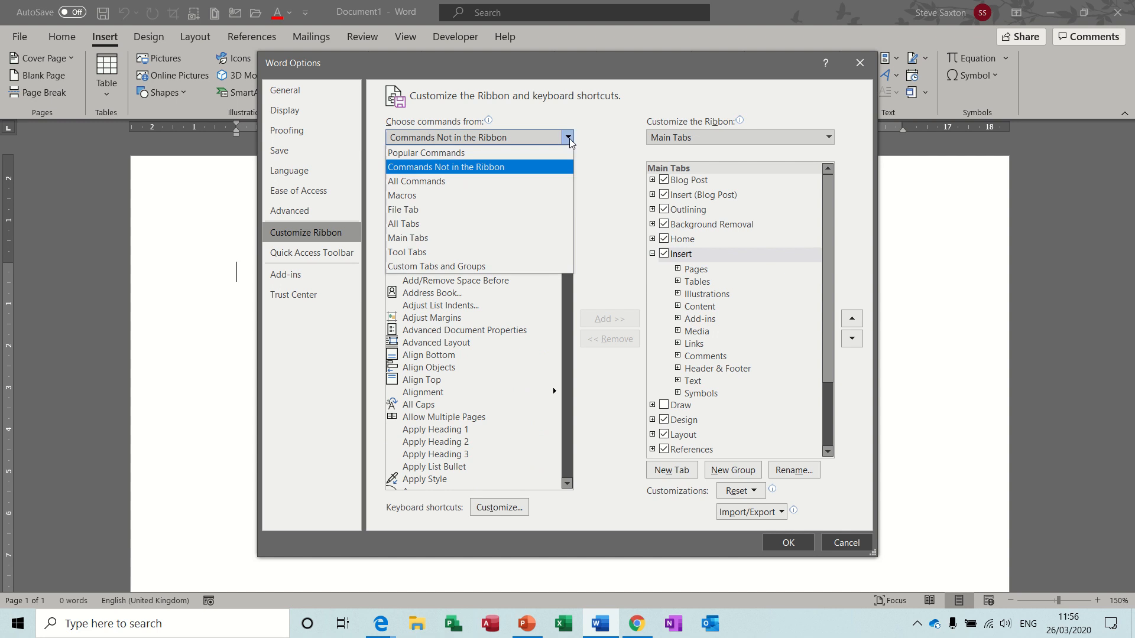
{"action": "left_click", "coordinate": [488, 181]}
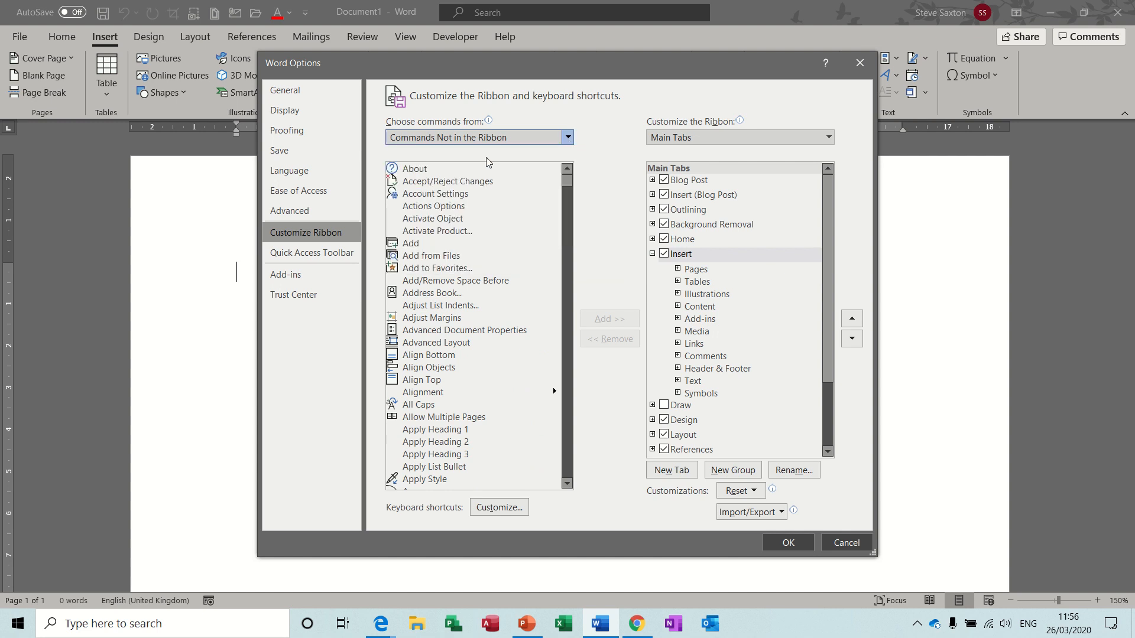
{"action": "left_click", "coordinate": [568, 139]}
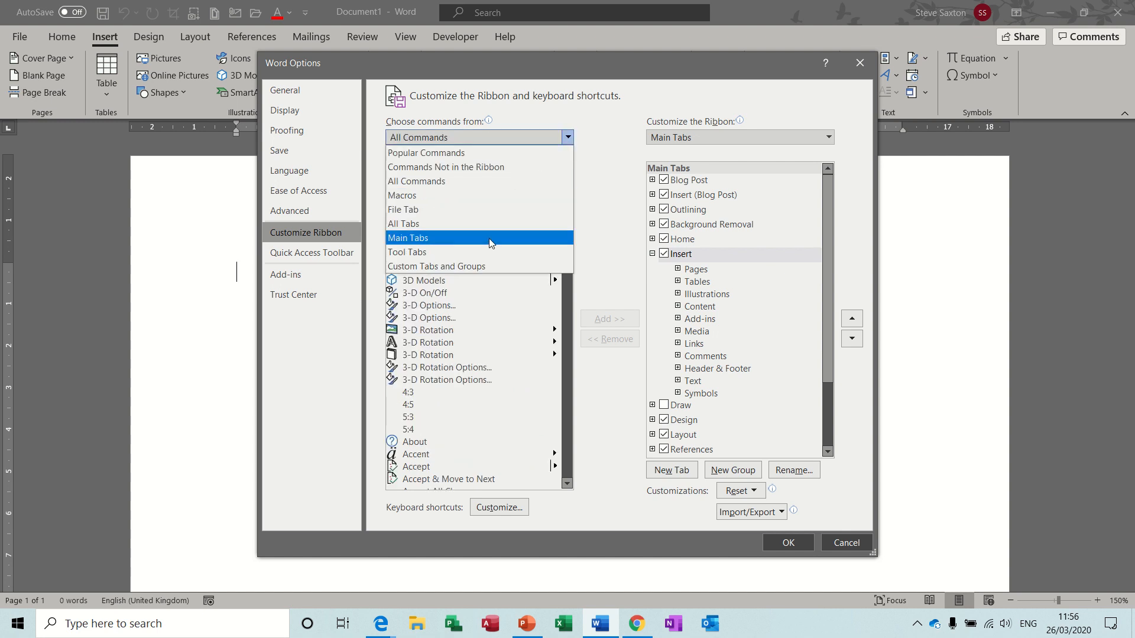
{"action": "left_click", "coordinate": [568, 137]}
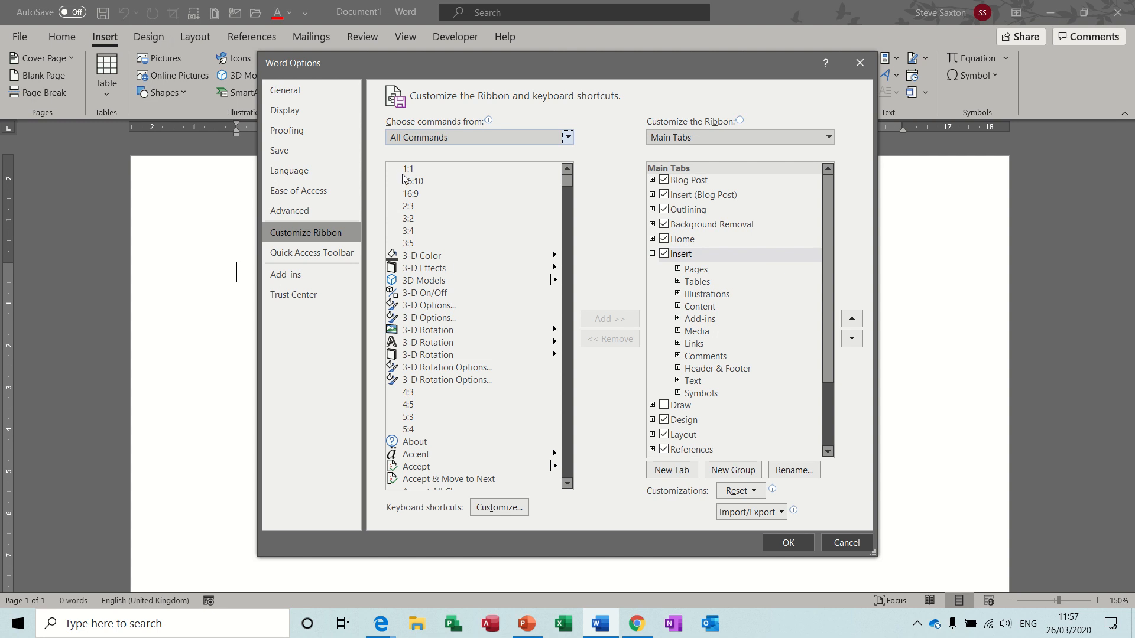
Create a new custom ribbon tab and rename it Steve.
{"action": "left_click", "coordinate": [672, 471]}
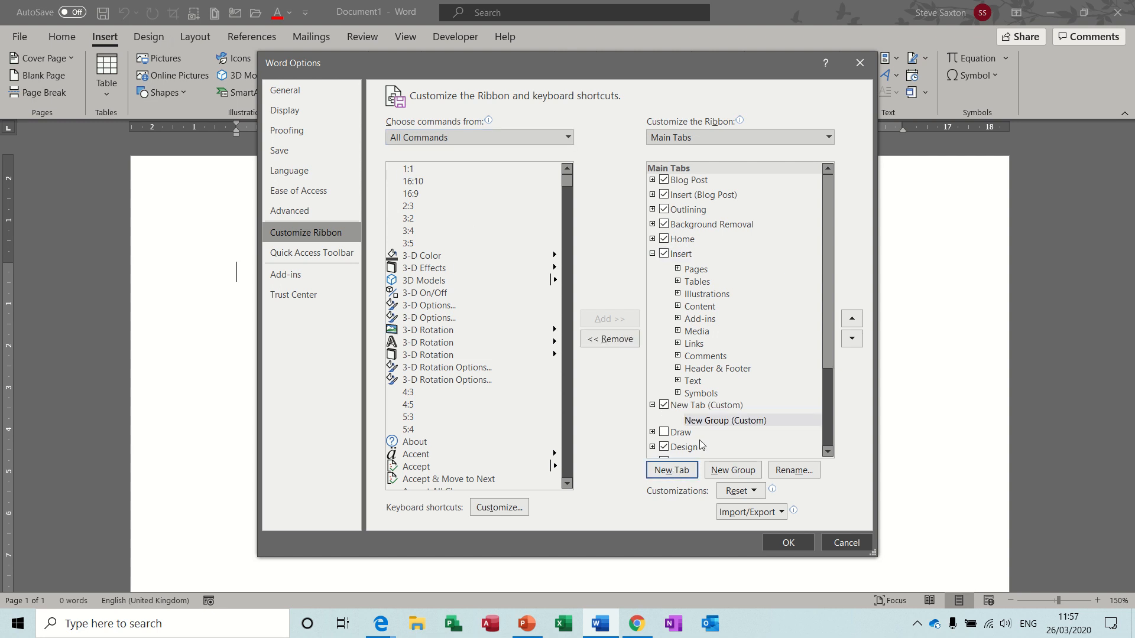
{"action": "left_click", "coordinate": [686, 408]}
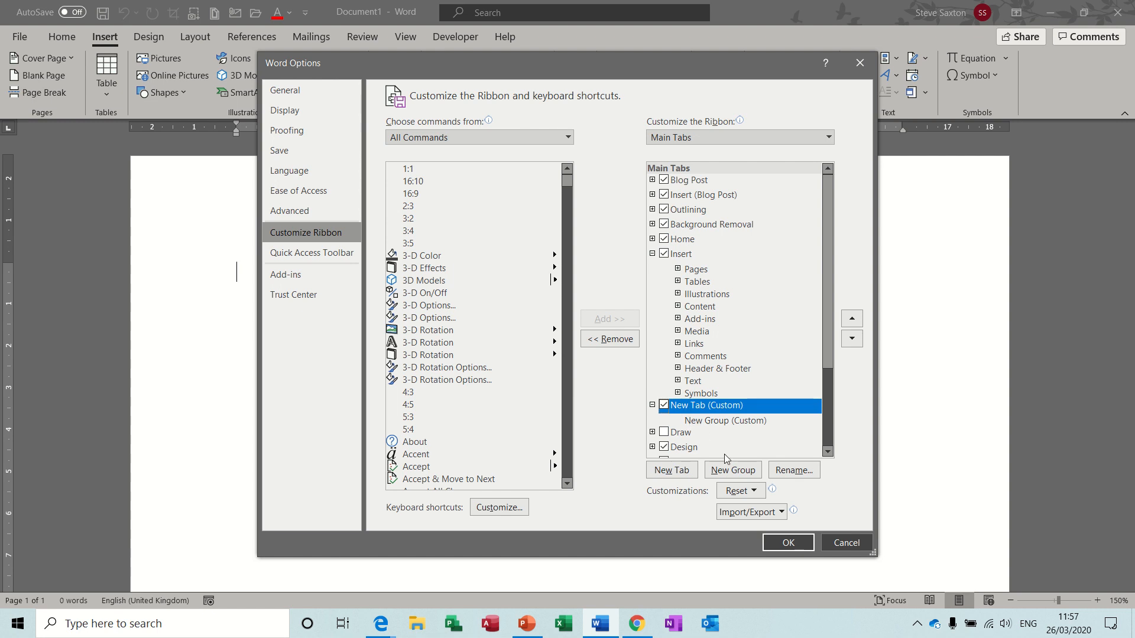
{"action": "left_click", "coordinate": [792, 470]}
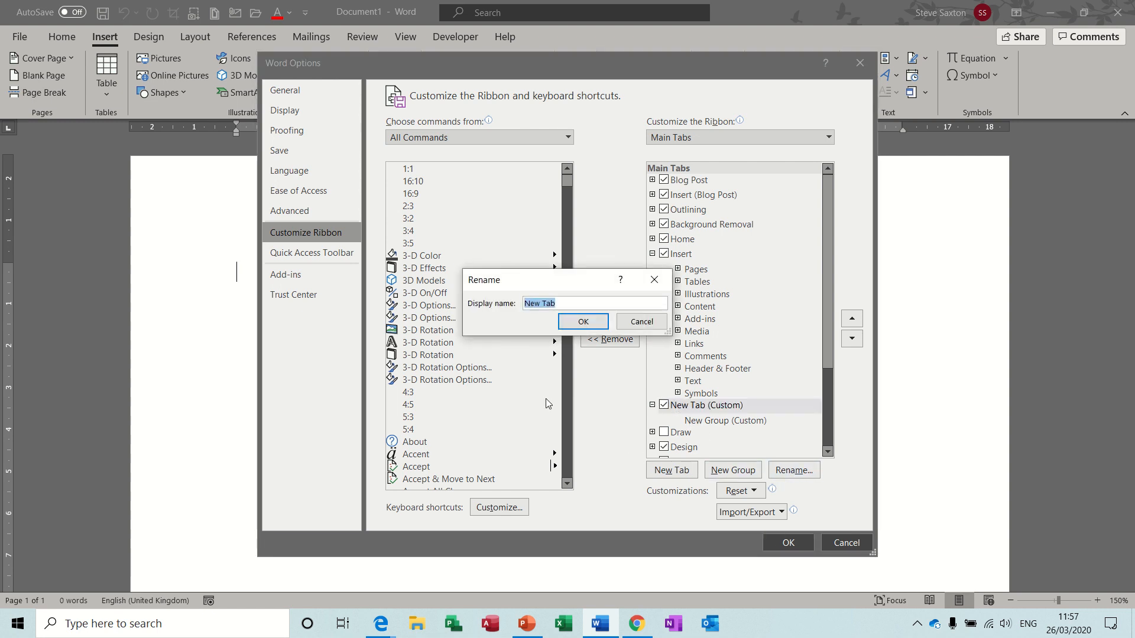
{"action": "type", "text": "Steve"}
{"action": "left_click", "coordinate": [583, 322]}
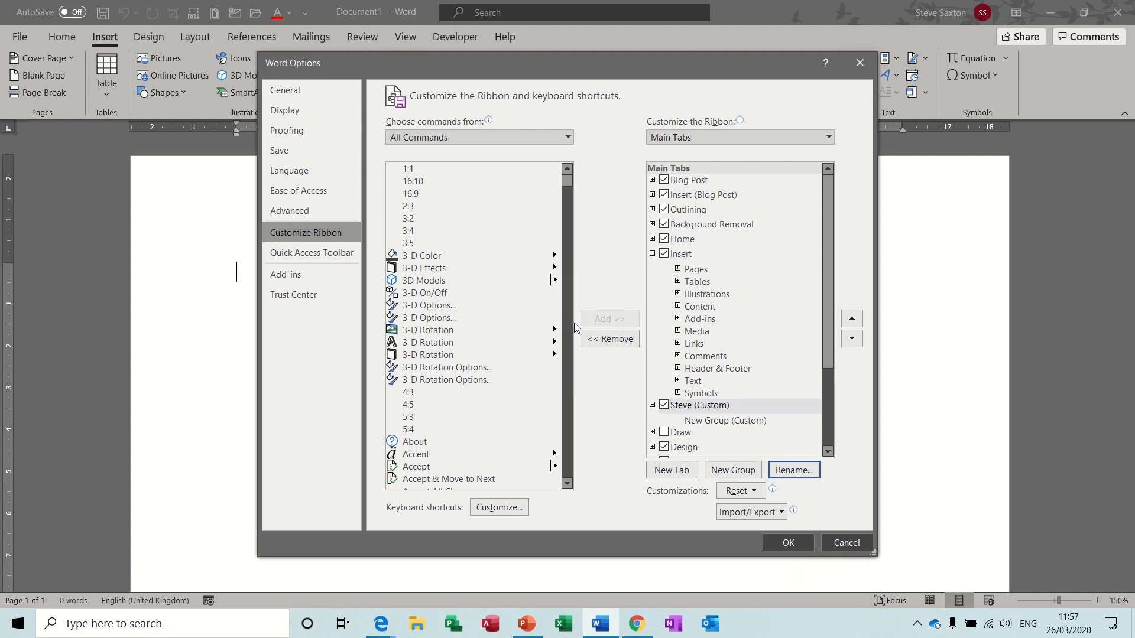
Rename the tab's group to Formatting and add a second group named Tables.
{"action": "left_click", "coordinate": [700, 421]}
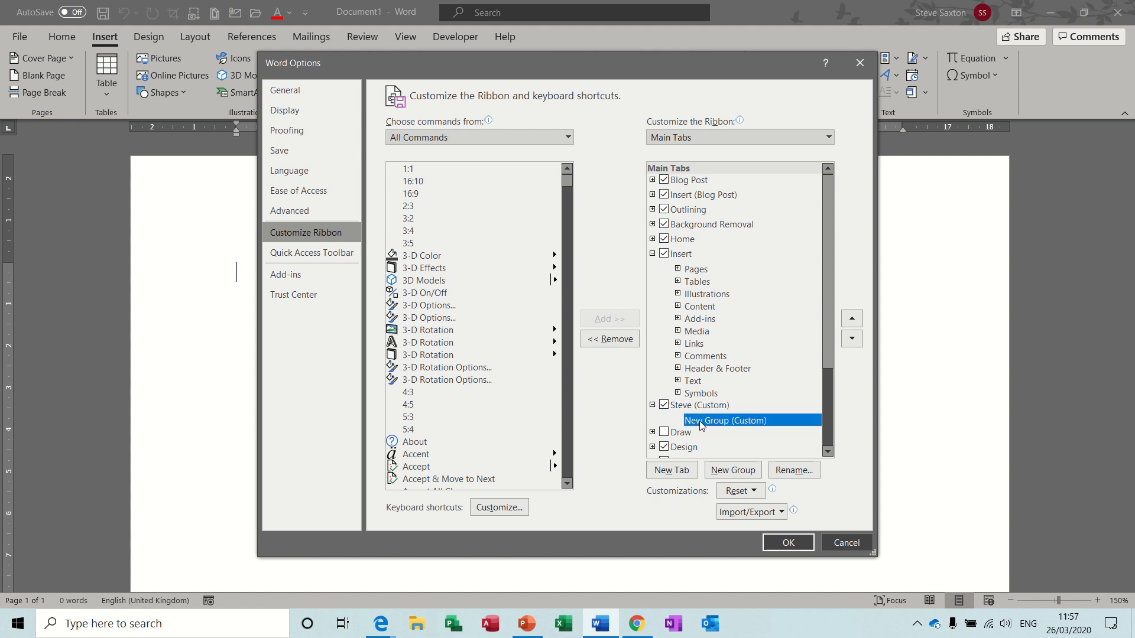
{"action": "left_click", "coordinate": [786, 471]}
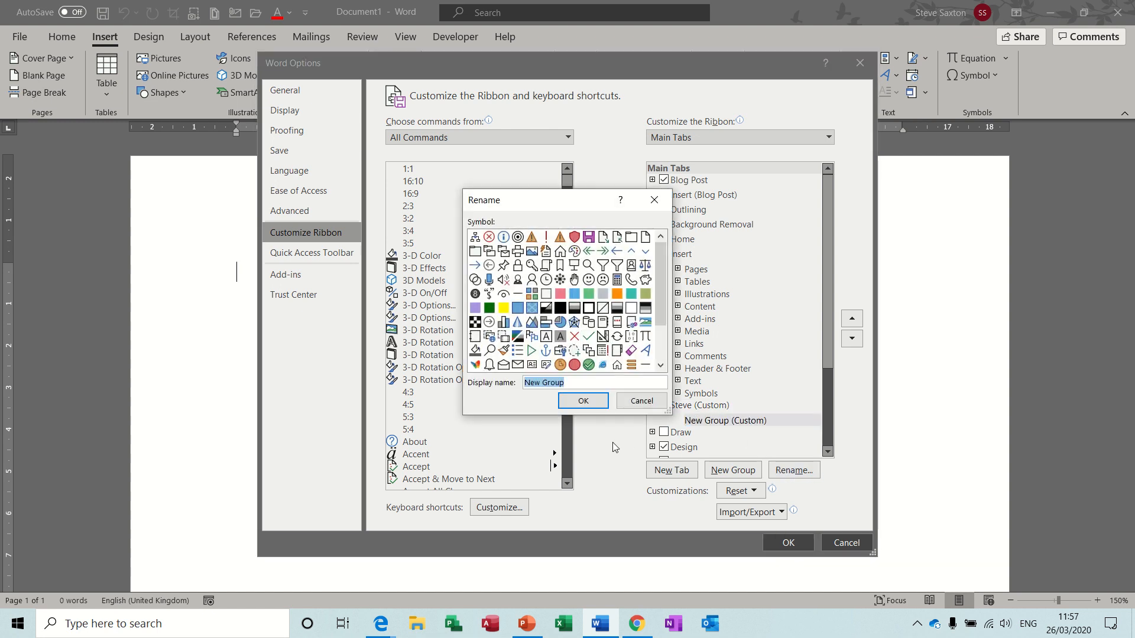
{"action": "type", "text": "Forma"}
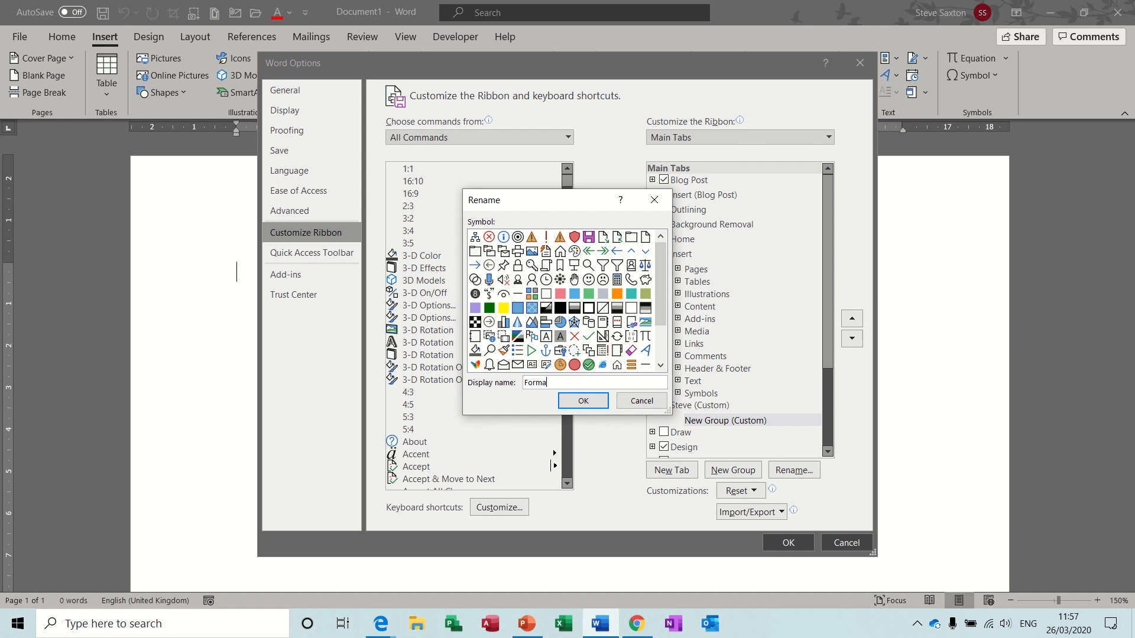
{"action": "type", "text": "tting"}
{"action": "left_click", "coordinate": [572, 402]}
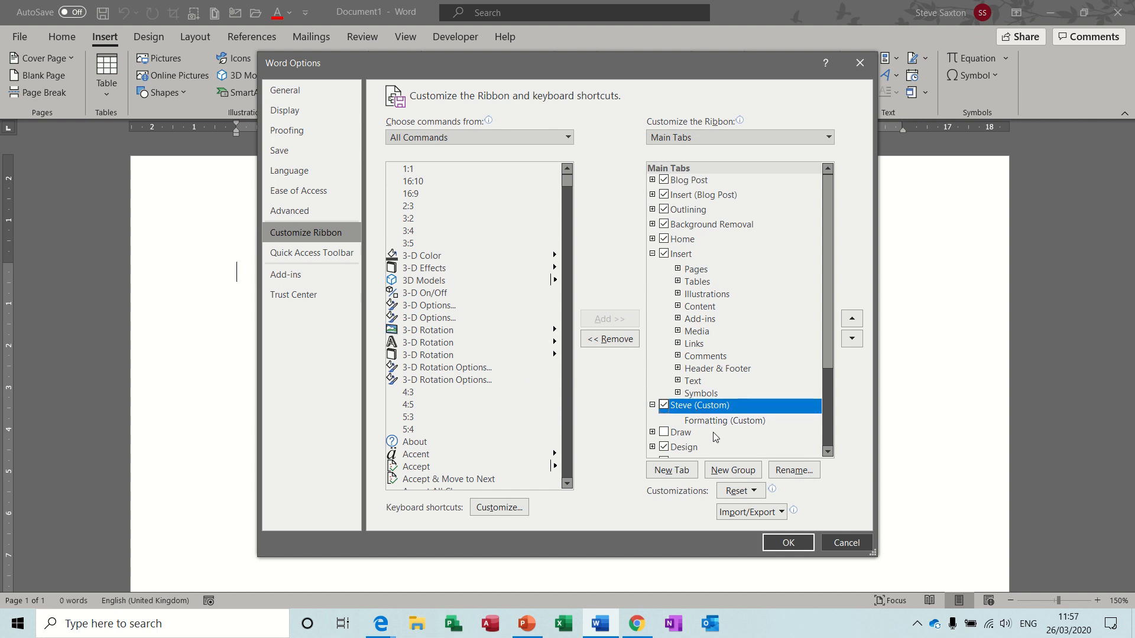
{"action": "left_click", "coordinate": [733, 470]}
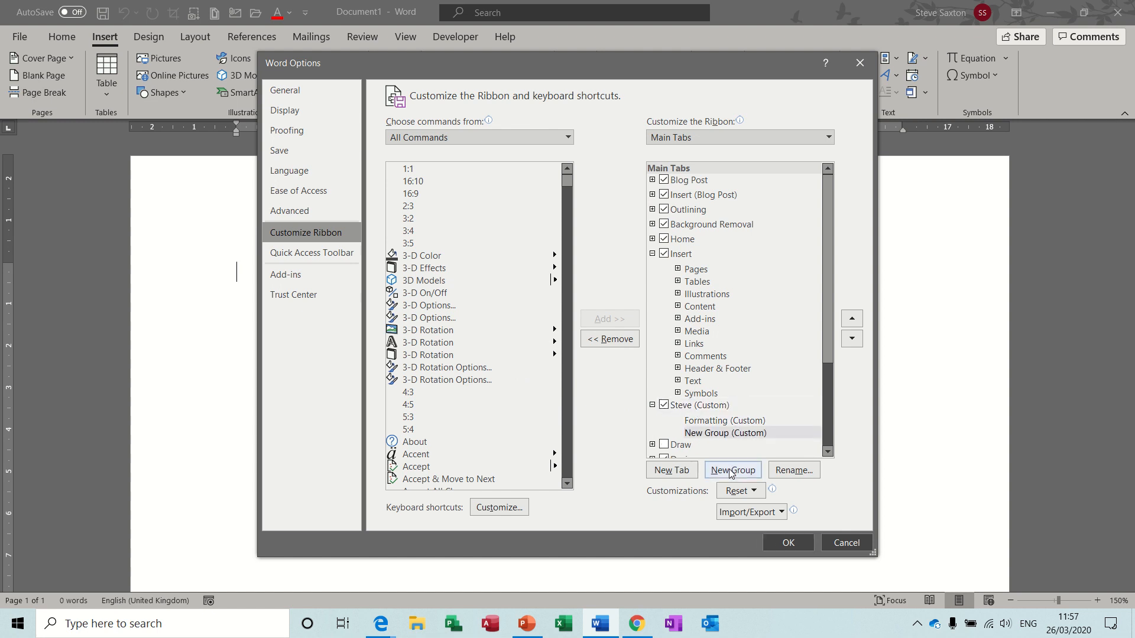
{"action": "left_click", "coordinate": [791, 470]}
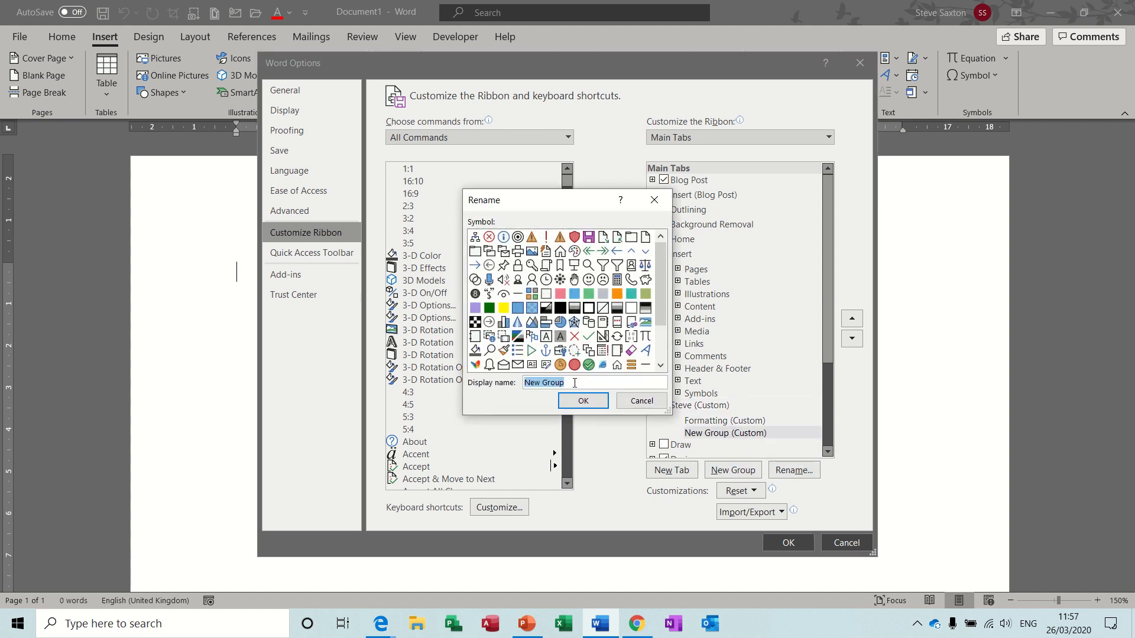
{"action": "type", "text": "Tables"}
{"action": "left_click", "coordinate": [568, 402]}
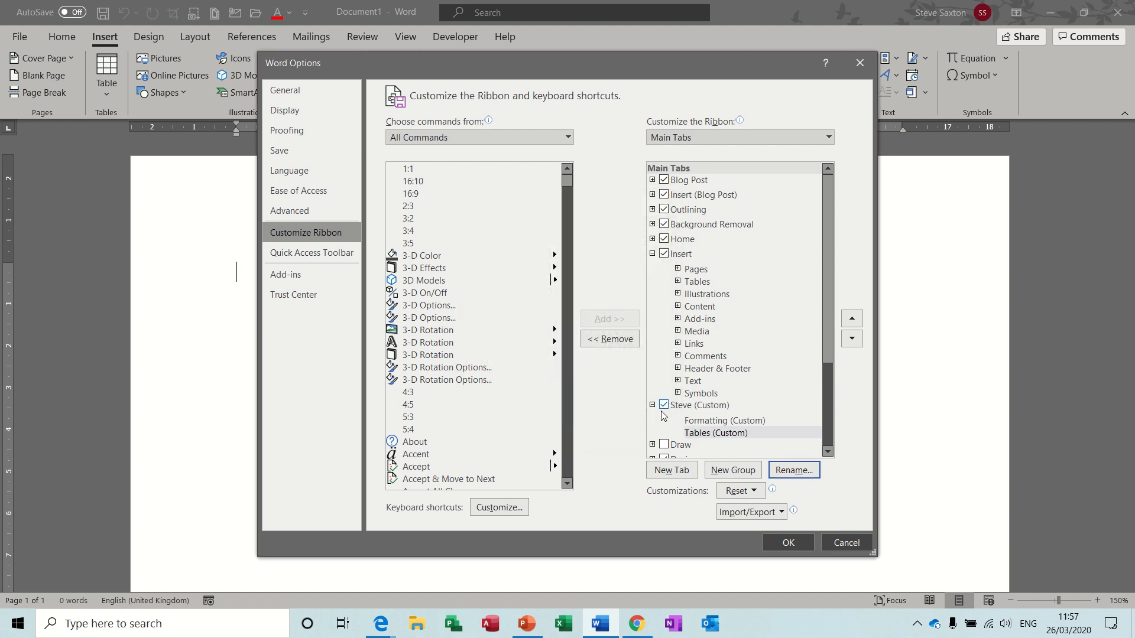
{"action": "left_click", "coordinate": [711, 424]}
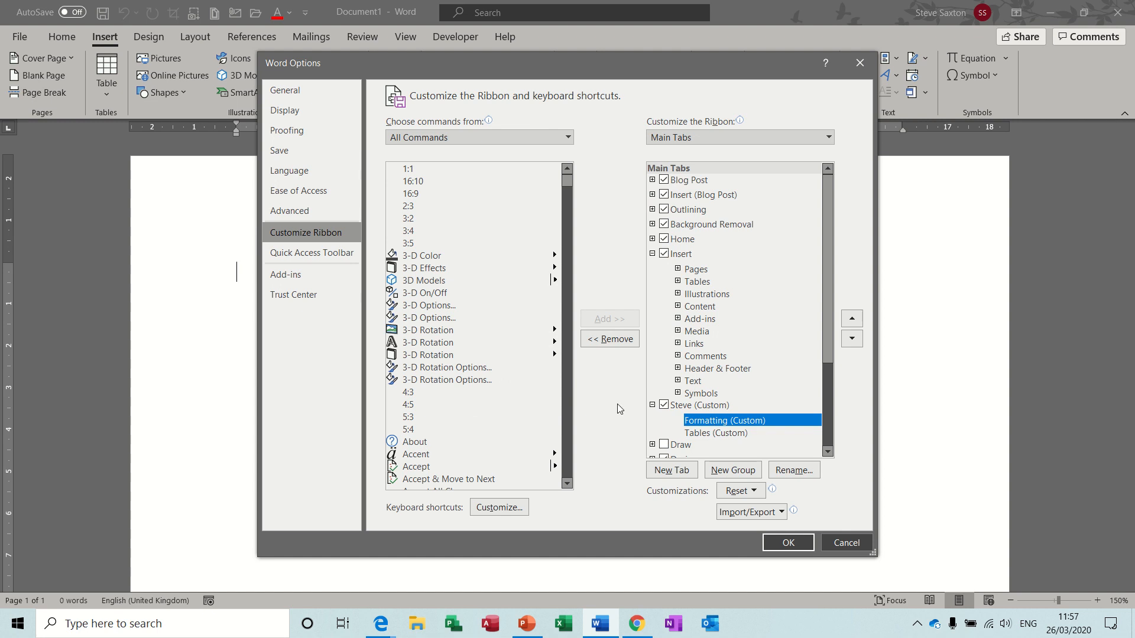
From Popular Commands, add Align Left, Bullets, Copy and Center to the Formatting group.
{"action": "left_click", "coordinate": [566, 138]}
{"action": "left_click", "coordinate": [497, 154]}
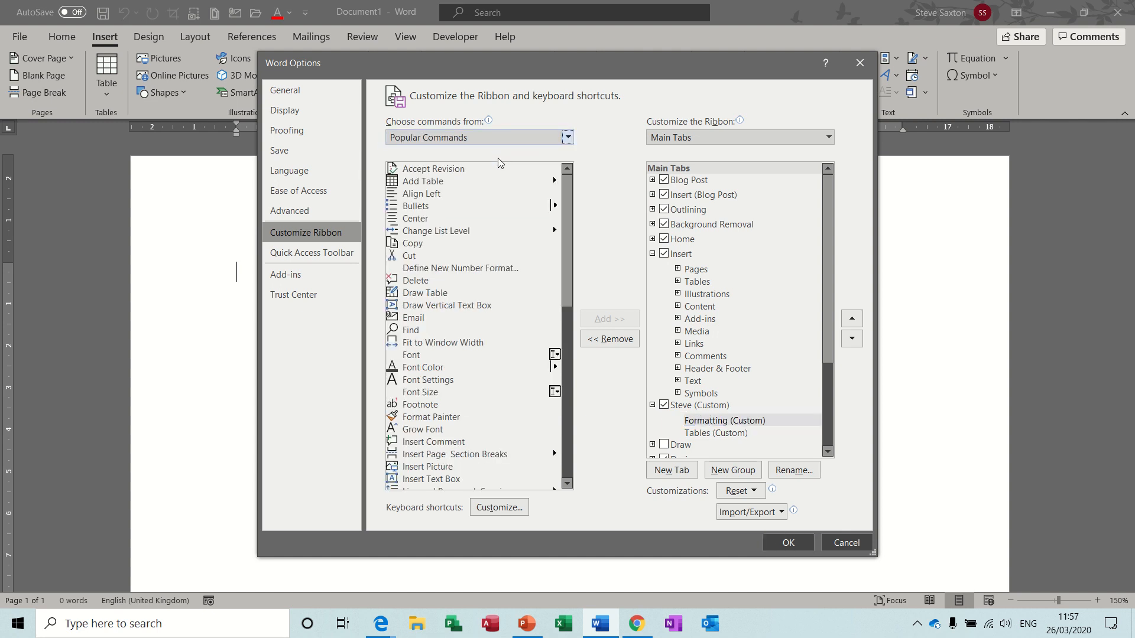
{"action": "left_click", "coordinate": [430, 194]}
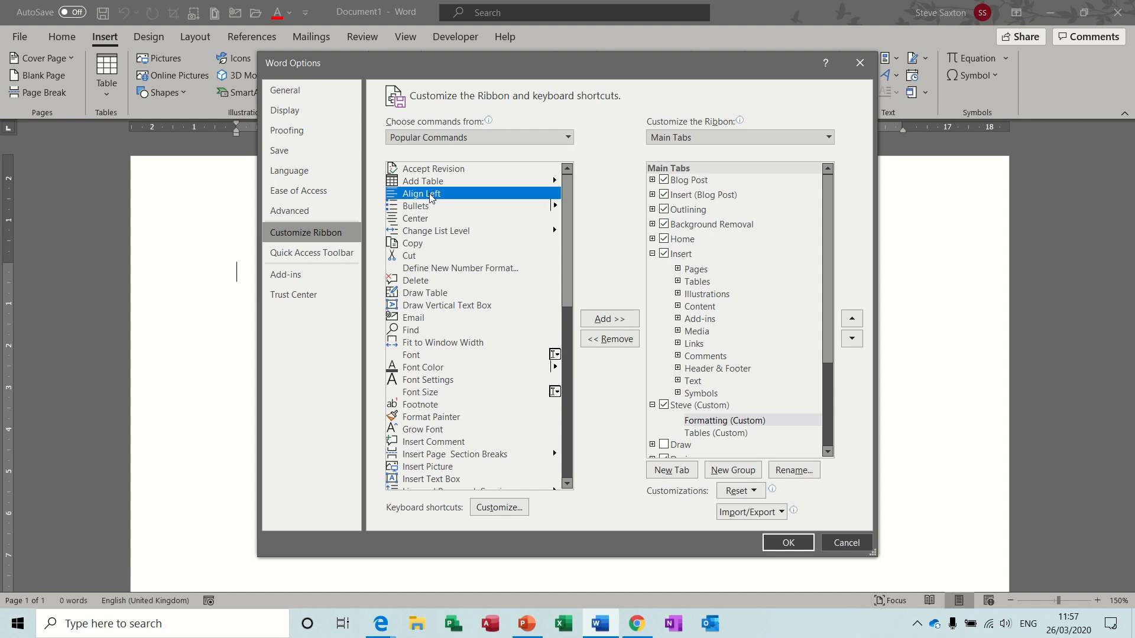
{"action": "left_click", "coordinate": [593, 323]}
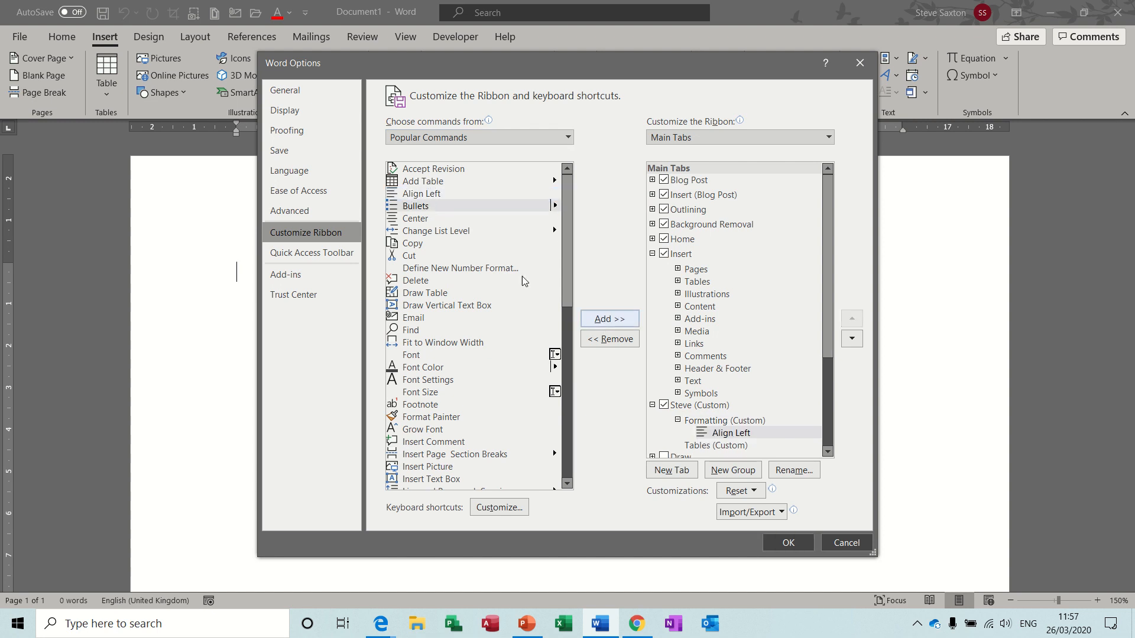
{"action": "left_click", "coordinate": [614, 319]}
{"action": "left_click", "coordinate": [437, 243]}
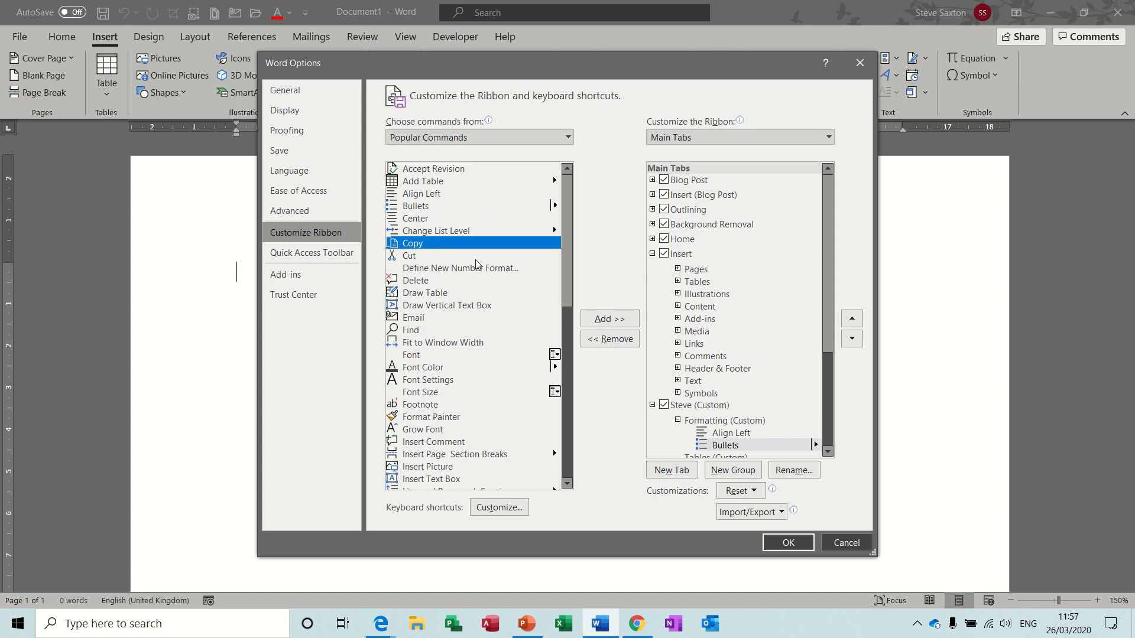
{"action": "left_click", "coordinate": [609, 319]}
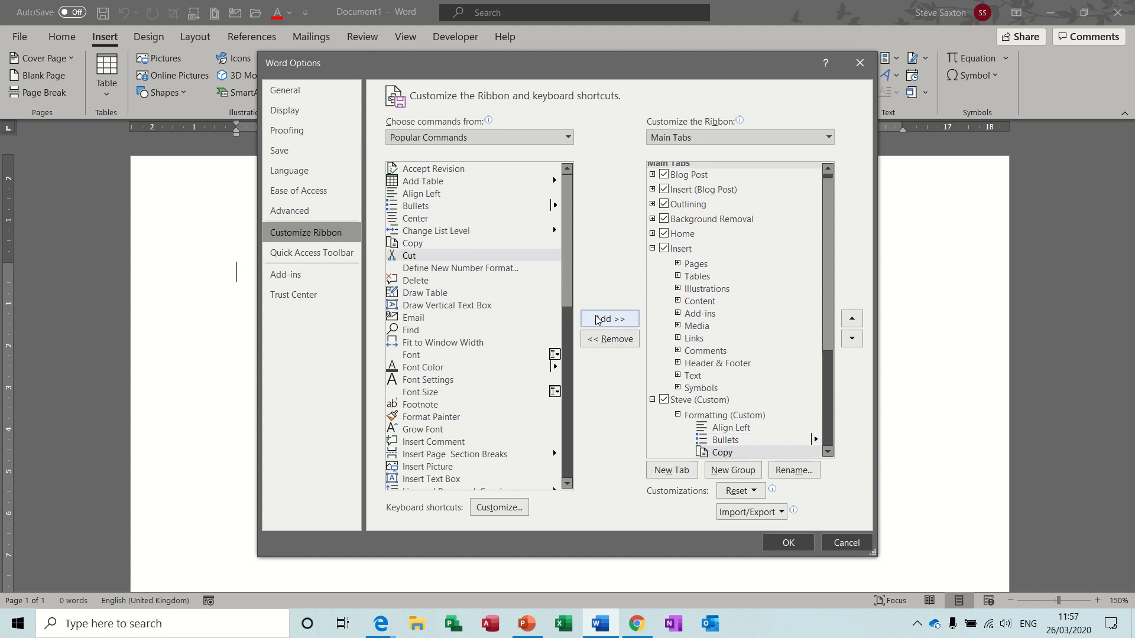
{"action": "left_click", "coordinate": [437, 219]}
{"action": "left_click", "coordinate": [597, 319]}
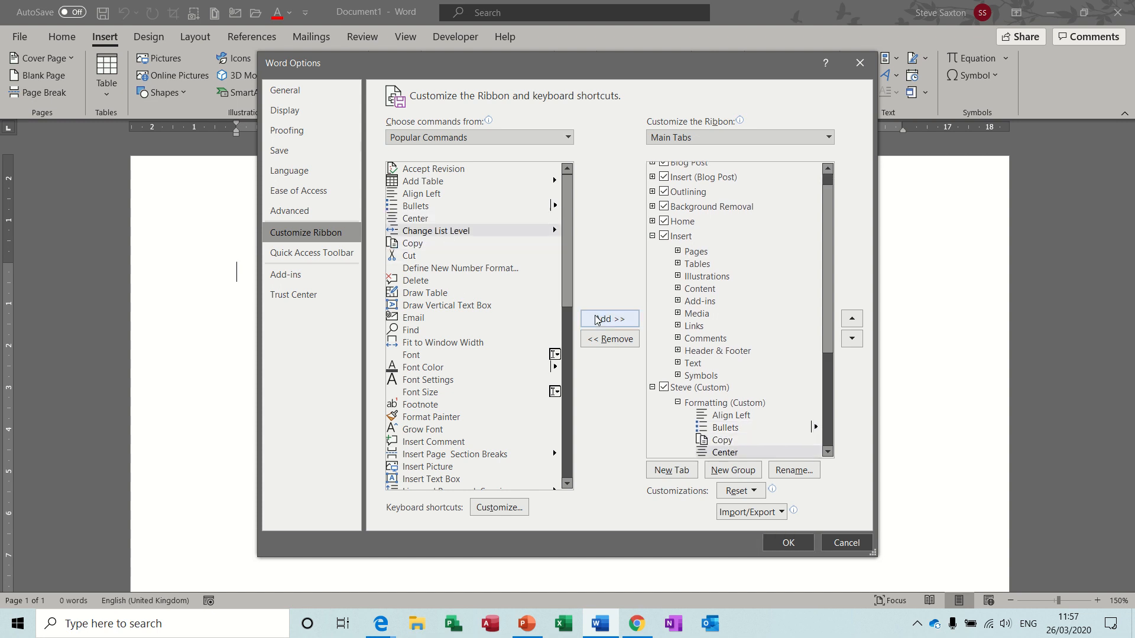
{"action": "left_click", "coordinate": [679, 404]}
Add Draw Table to the Tables group and confirm the ribbon changes with OK.
{"action": "left_click", "coordinate": [696, 416]}
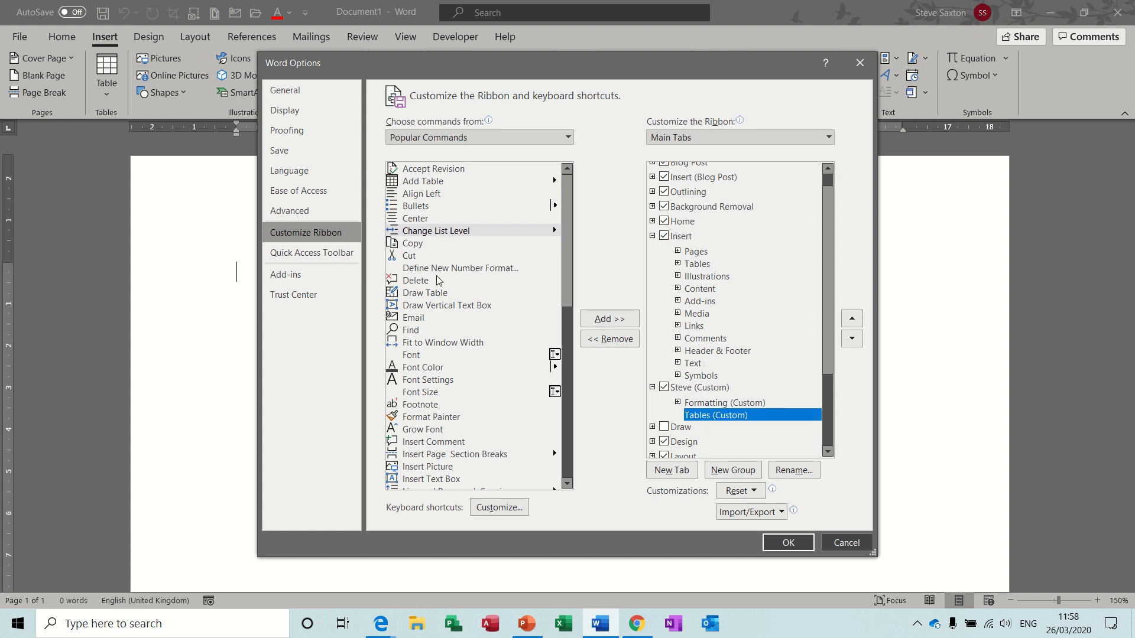
{"action": "left_click", "coordinate": [437, 294]}
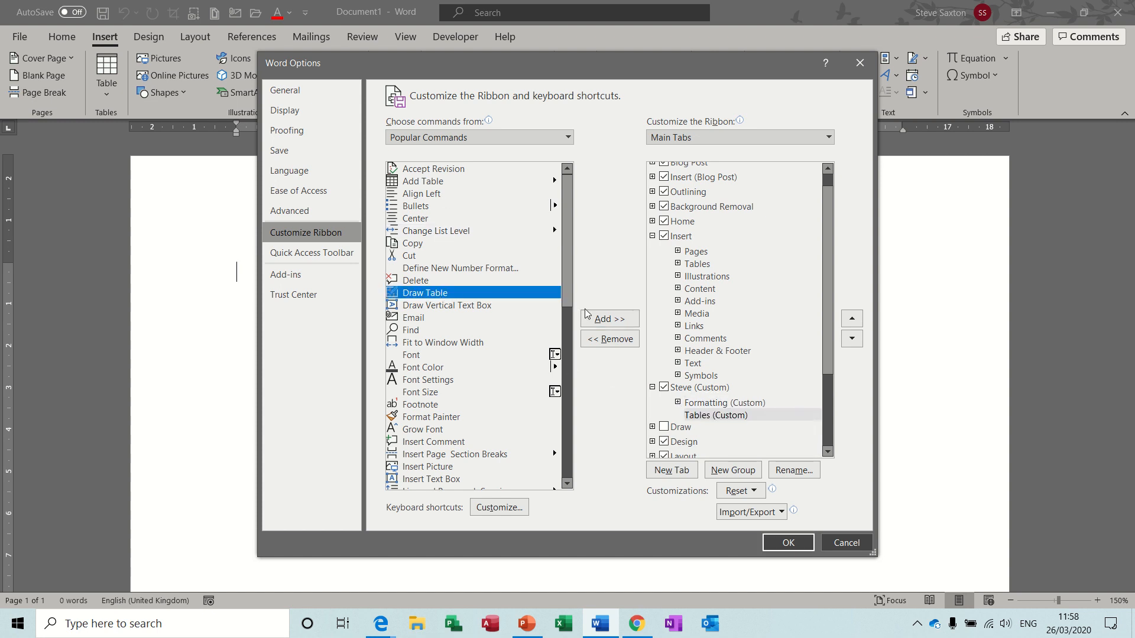
{"action": "left_click", "coordinate": [602, 320]}
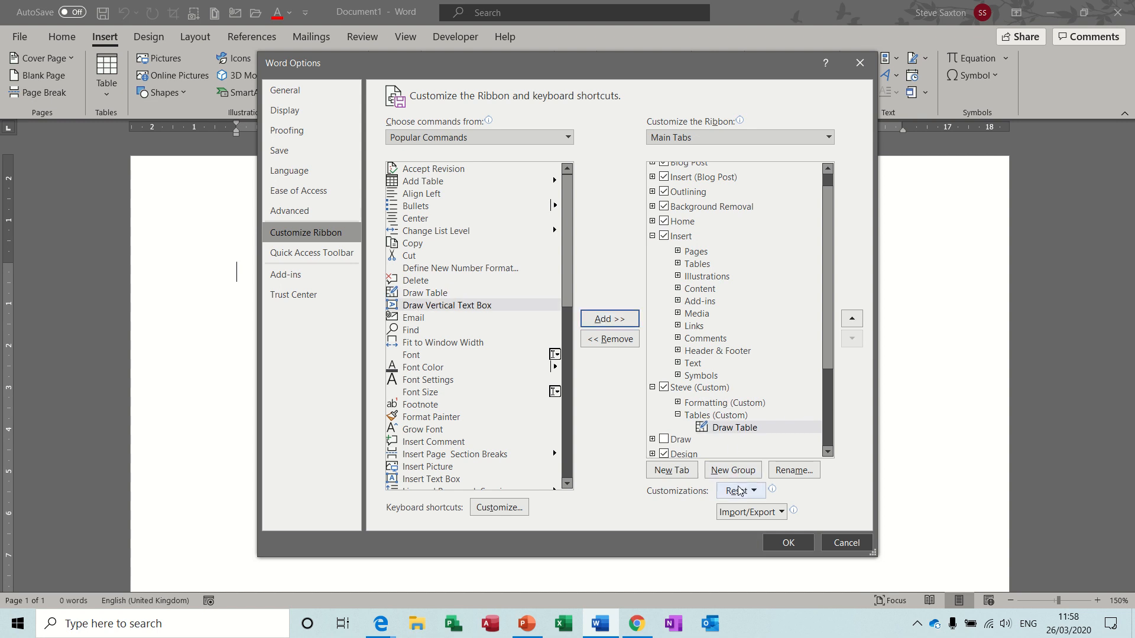
{"action": "left_click", "coordinate": [787, 548]}
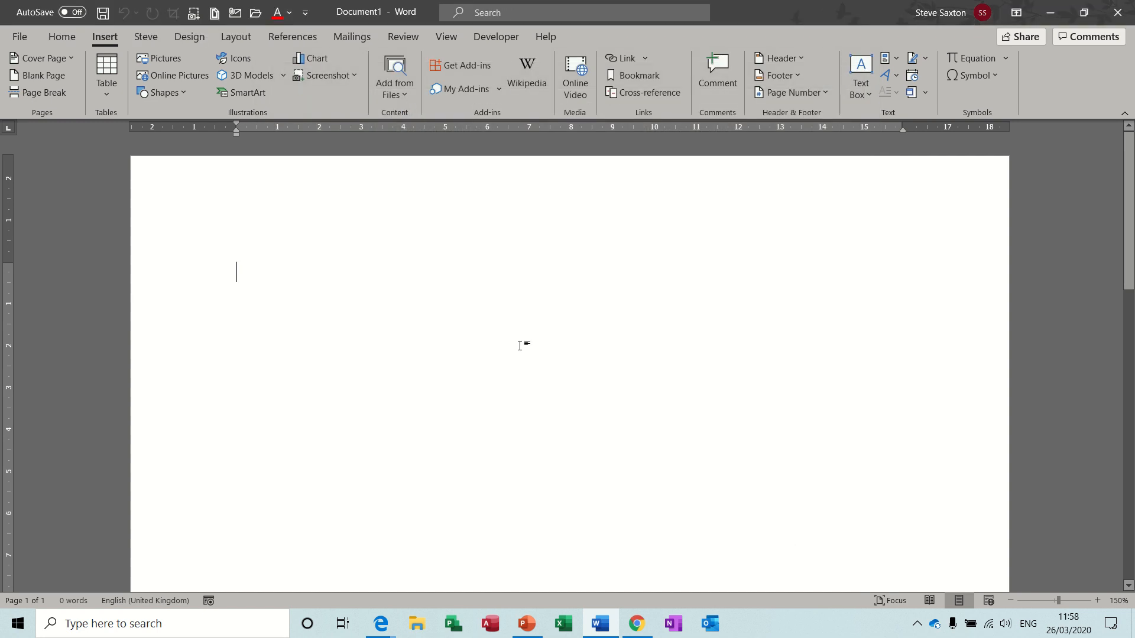
View the Steve tab's Formatting and Tables commands, then return to the File backstage.
{"action": "left_click", "coordinate": [150, 36]}
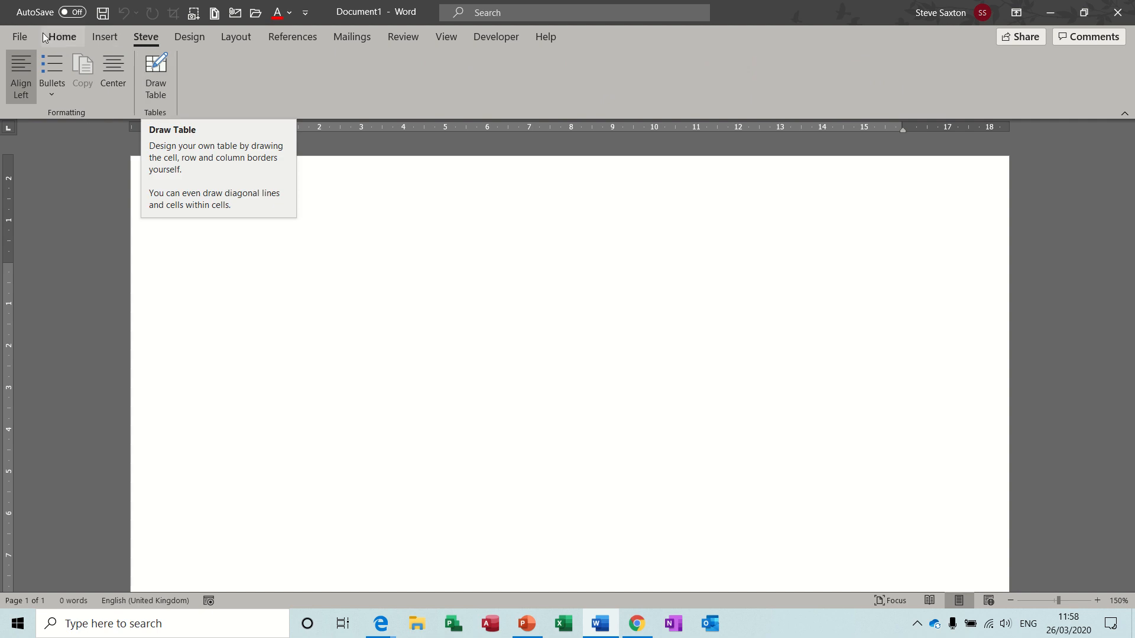
{"action": "left_click", "coordinate": [22, 37]}
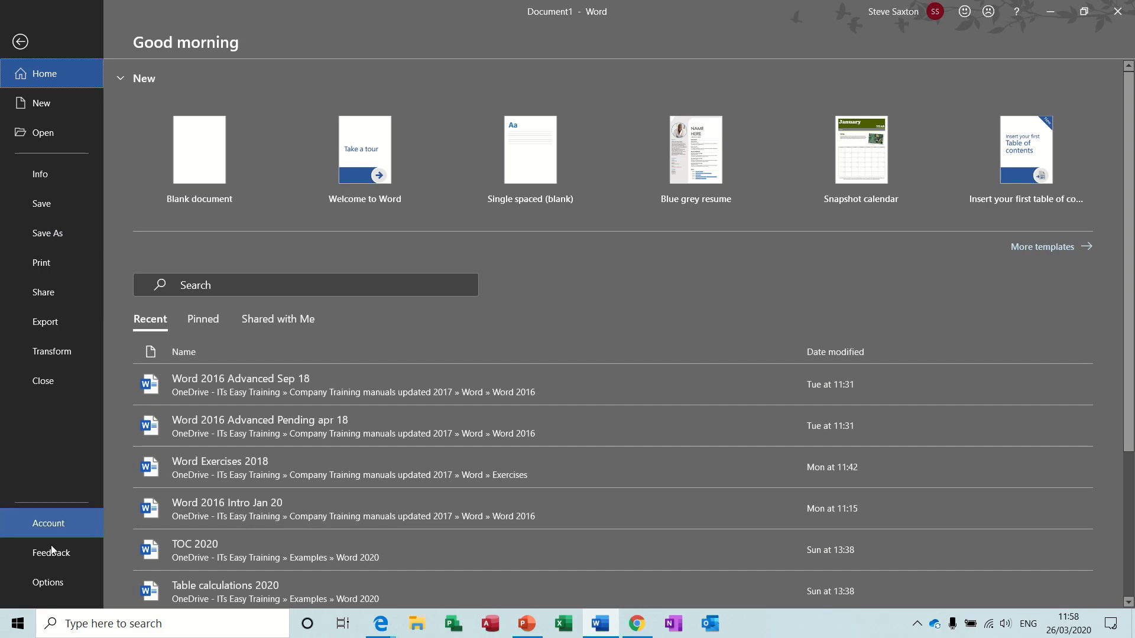
In Options > Customize Ribbon, uncheck the Steve tab without resetting anything, and apply.
{"action": "left_click", "coordinate": [50, 584]}
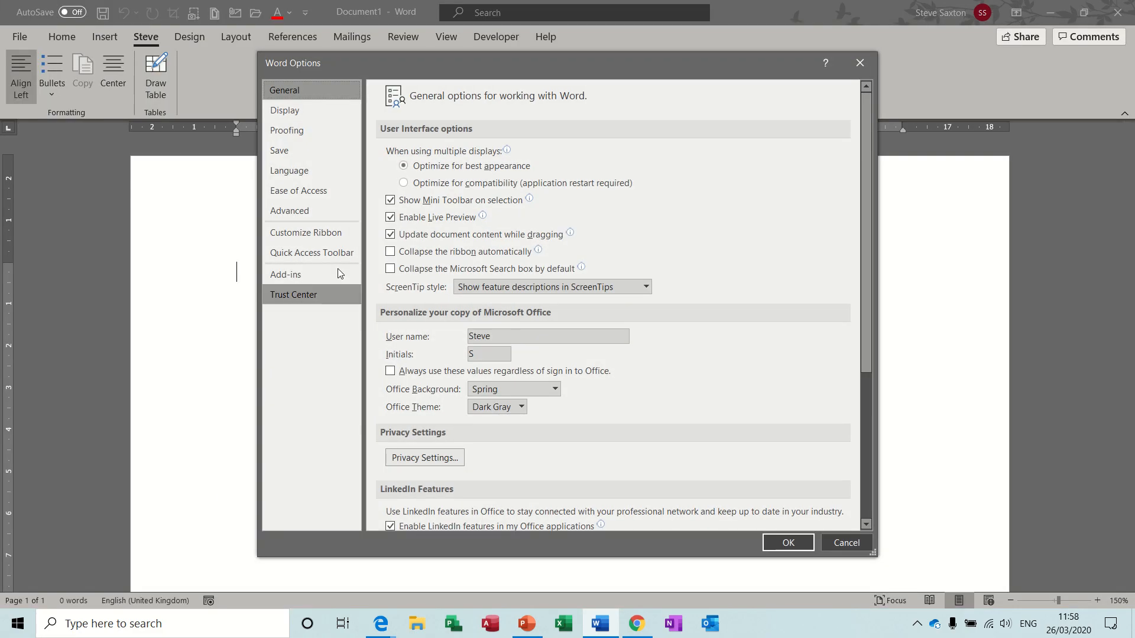
{"action": "left_click", "coordinate": [326, 233]}
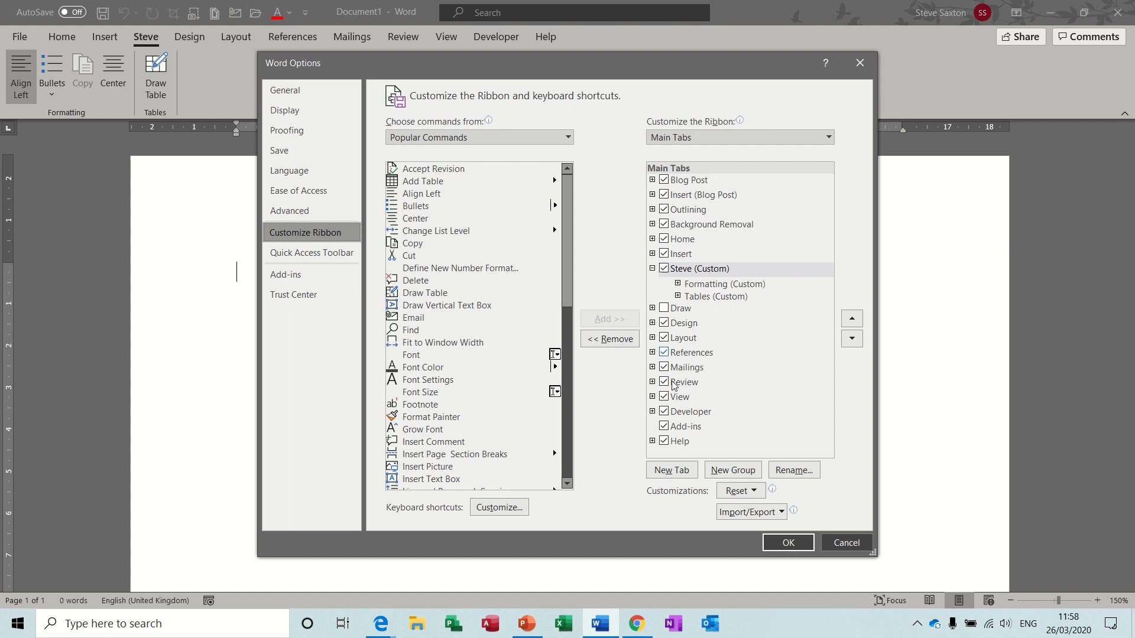
{"action": "left_click", "coordinate": [758, 491]}
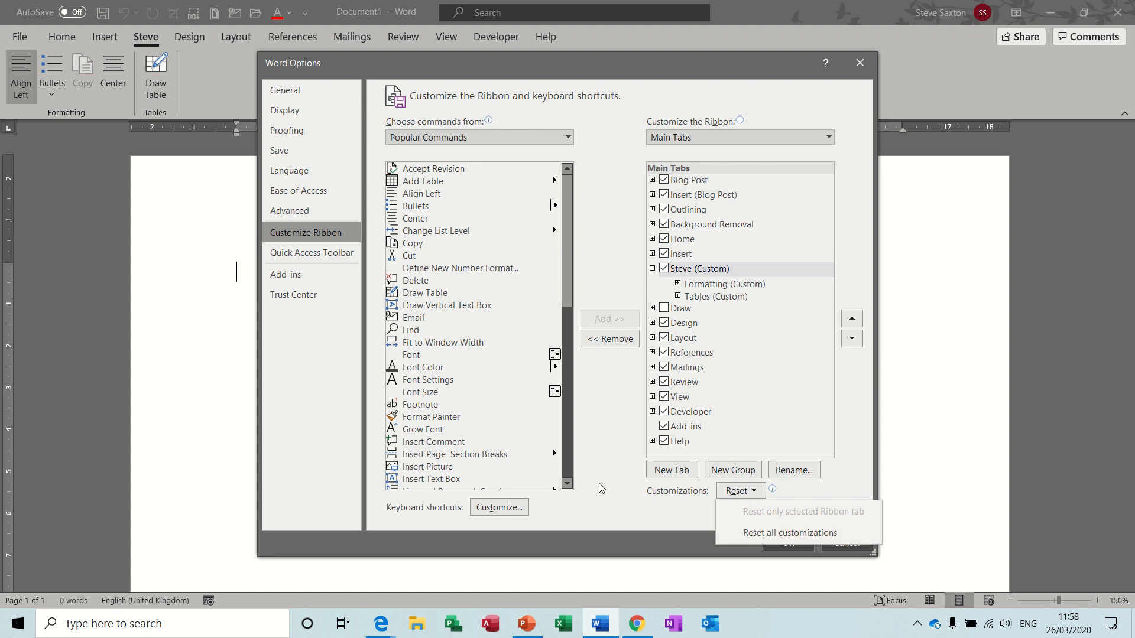
{"action": "left_click", "coordinate": [607, 519]}
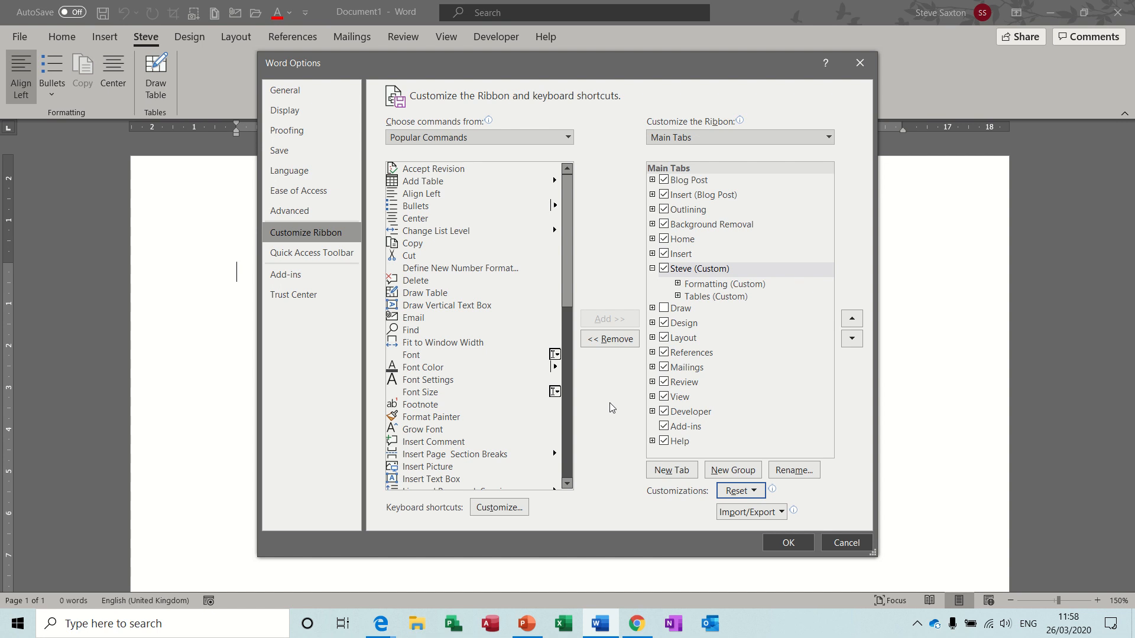
{"action": "left_click", "coordinate": [664, 269]}
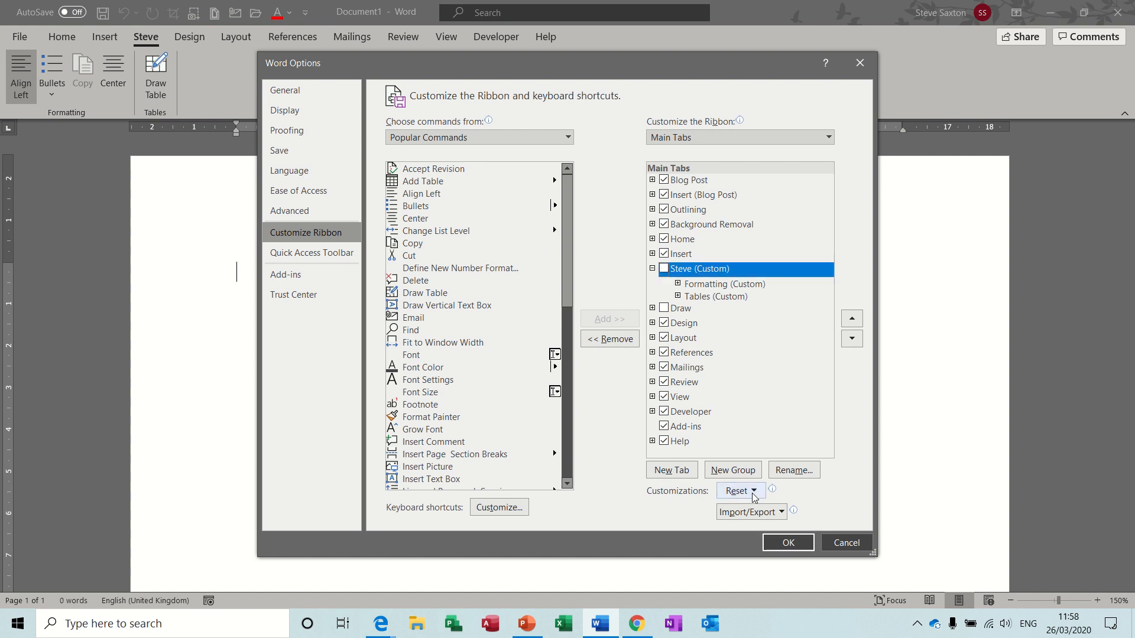
{"action": "left_click", "coordinate": [781, 543]}
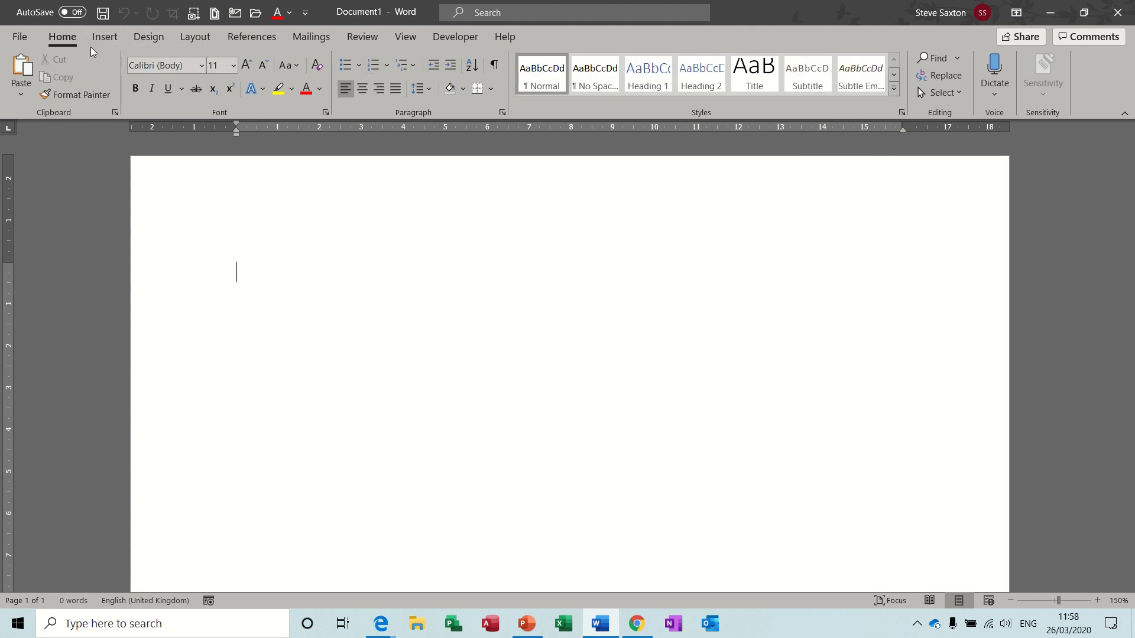
Open the Customize Keyboard dialog from the Customize Ribbon page of Word Options.
{"action": "left_click", "coordinate": [21, 37]}
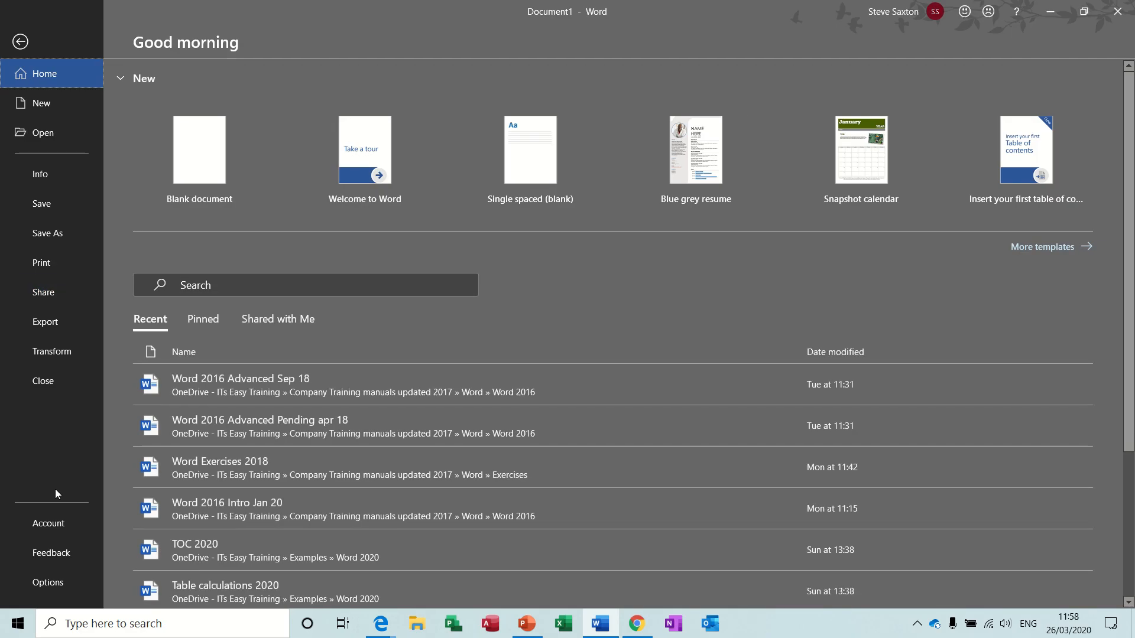
{"action": "left_click", "coordinate": [48, 582]}
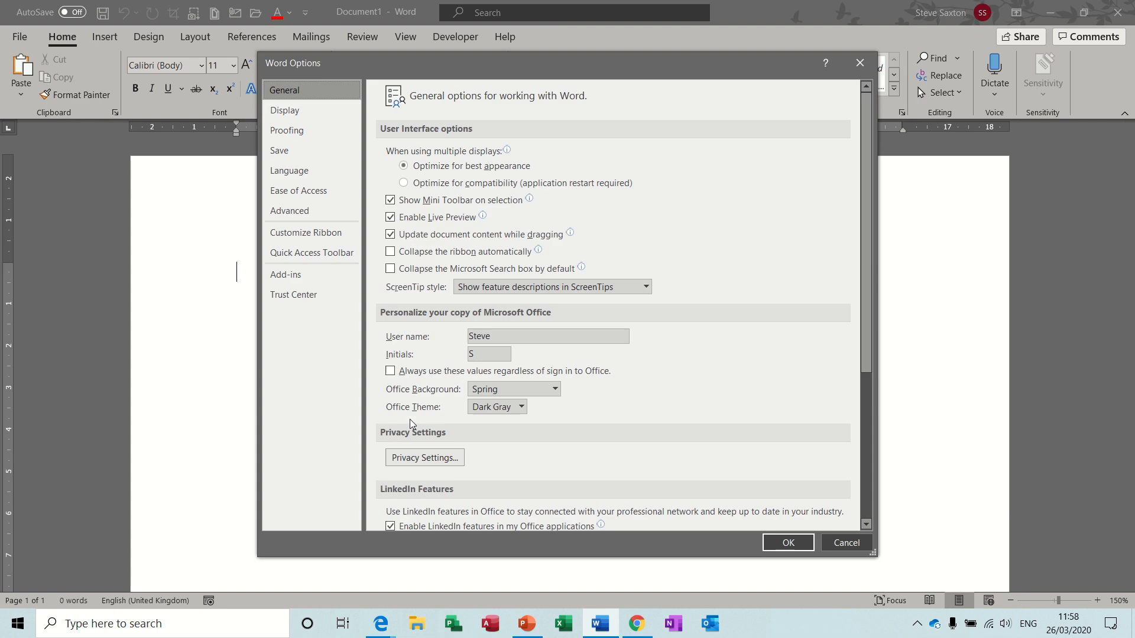
{"action": "left_click", "coordinate": [301, 233]}
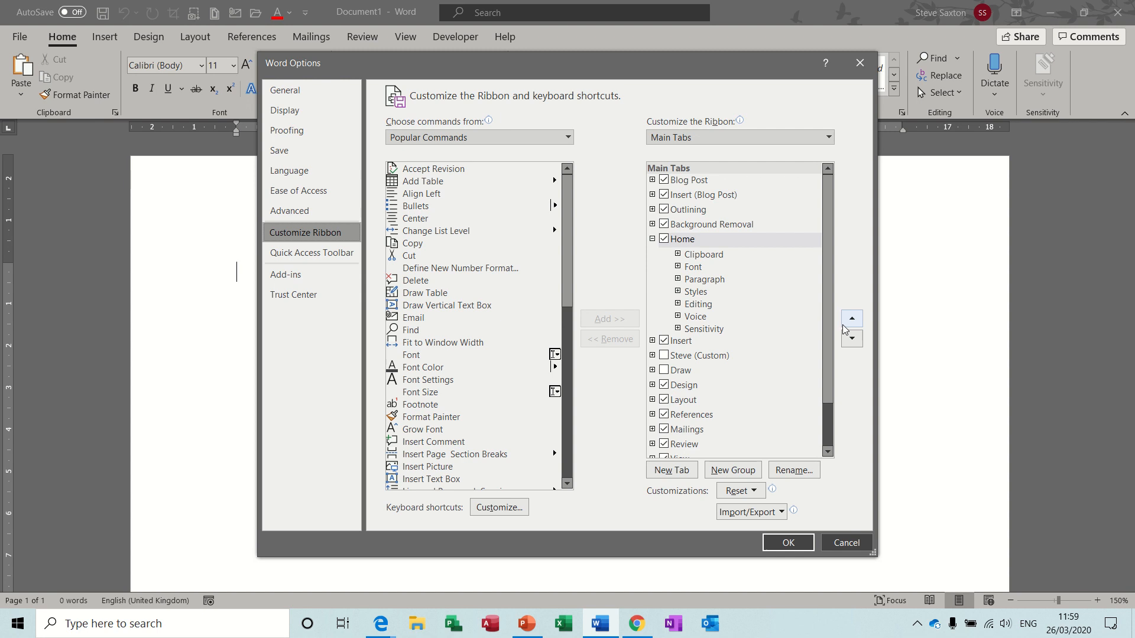
{"action": "scroll", "coordinate": [801, 291], "scroll_direction": "down", "scroll_amount": 2}
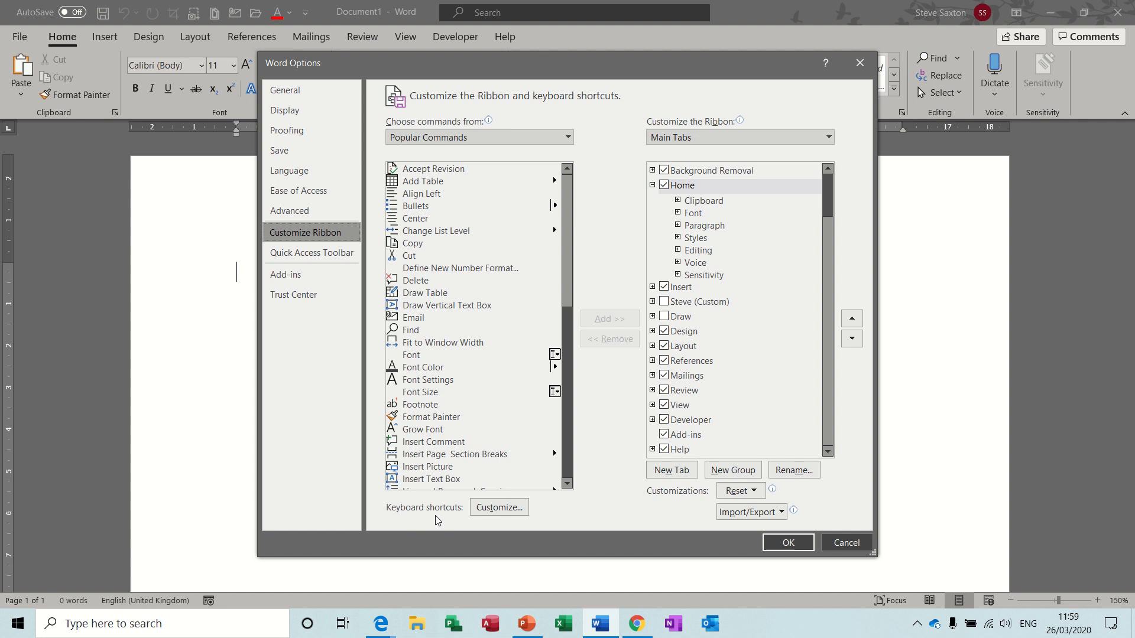
{"action": "left_click", "coordinate": [498, 508]}
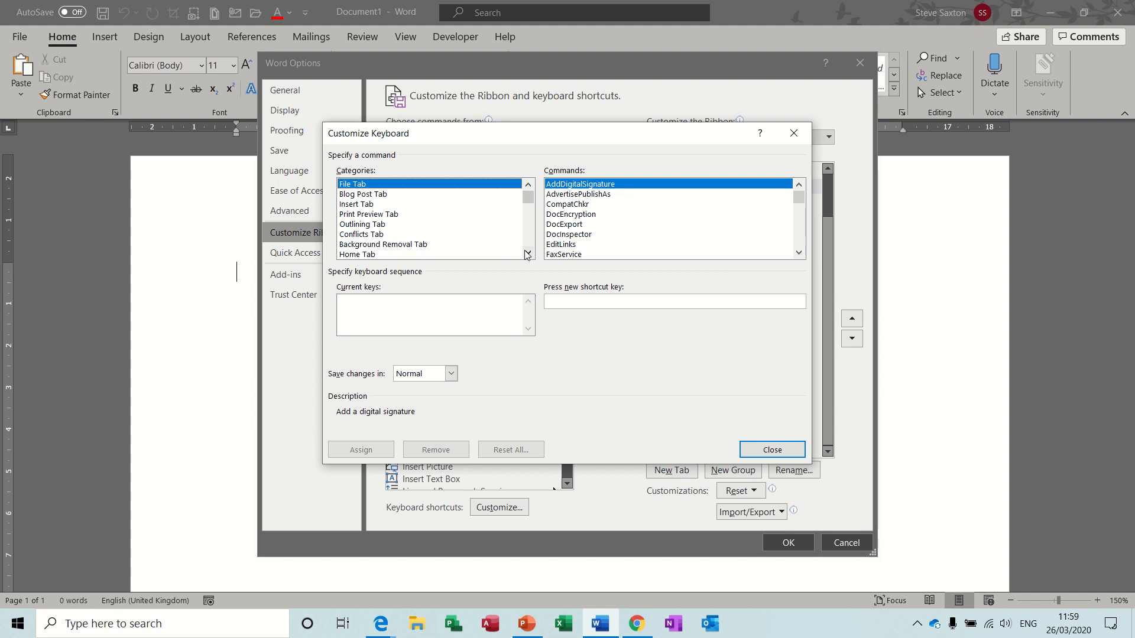
Browse the Blog Post, Insert, Print Preview and Outlining Tab command categories.
{"action": "left_click", "coordinate": [381, 194]}
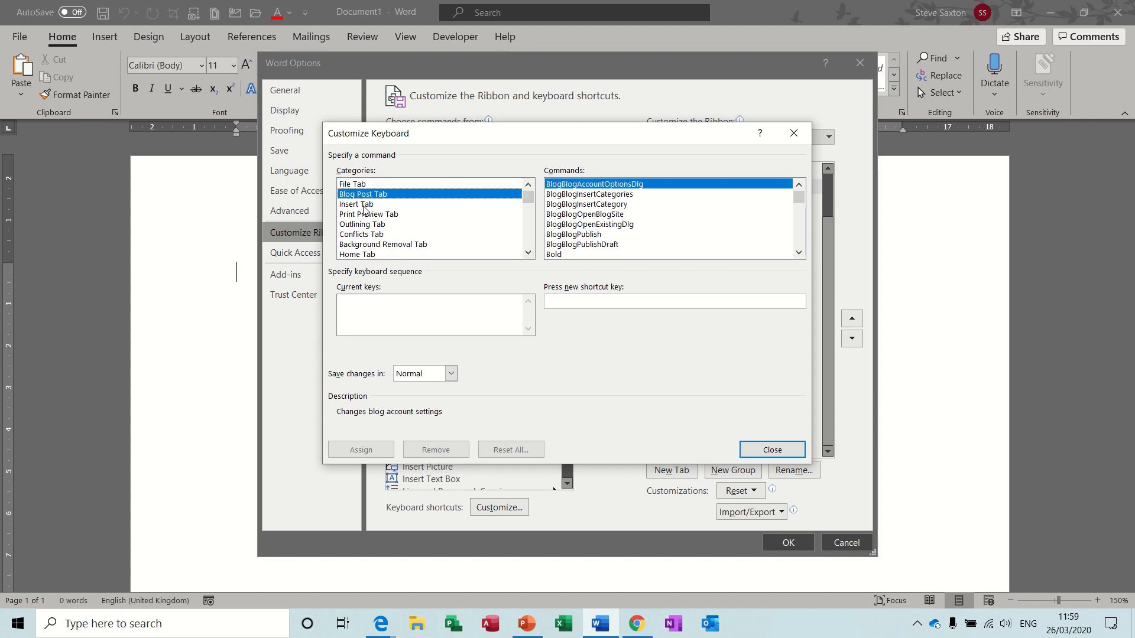
{"action": "left_click", "coordinate": [364, 204]}
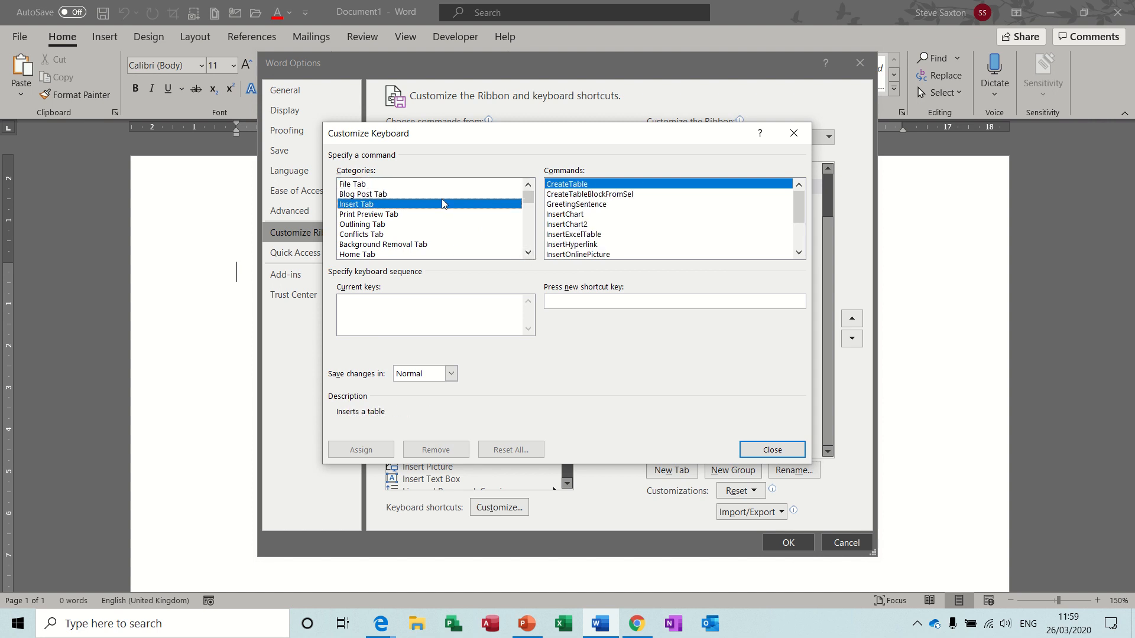
{"action": "left_click", "coordinate": [382, 217]}
{"action": "left_click", "coordinate": [377, 228]}
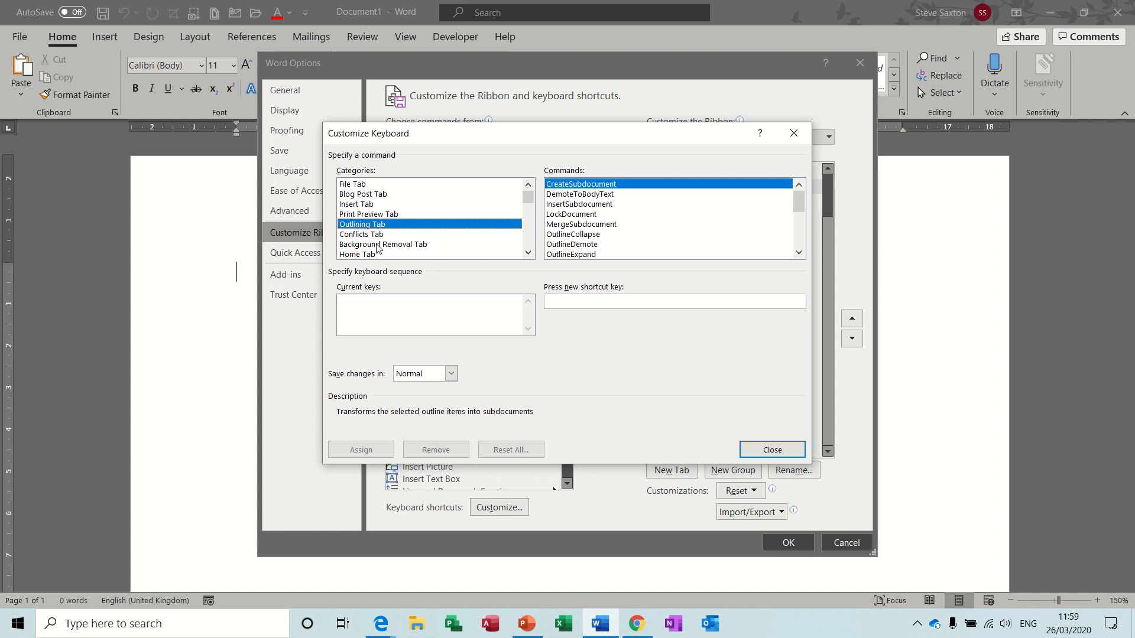
{"action": "left_click", "coordinate": [573, 215]}
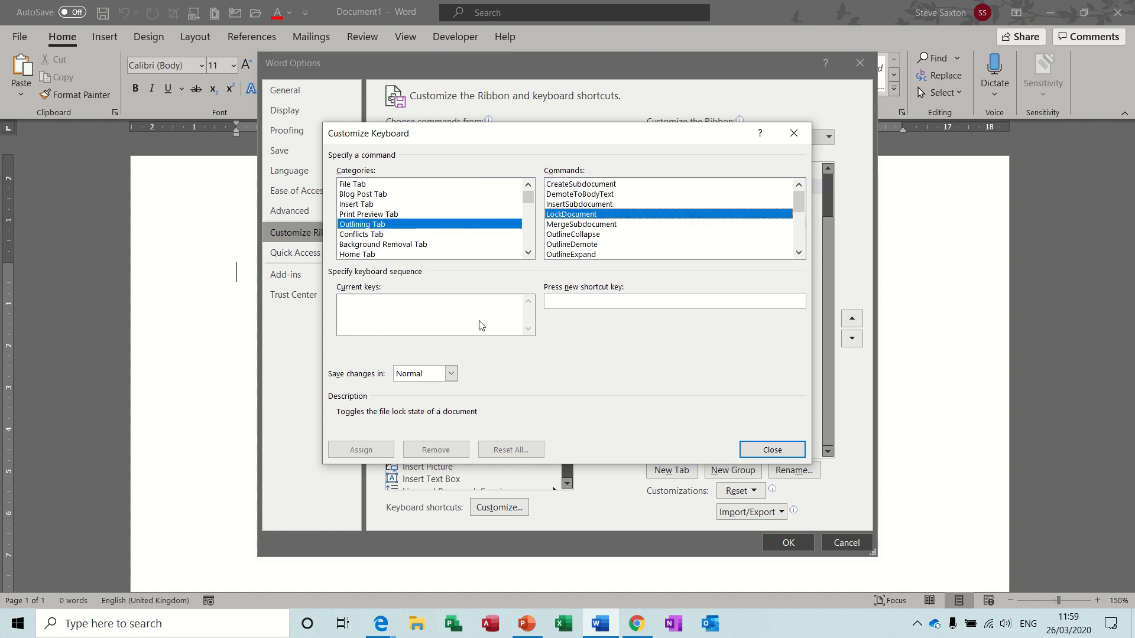
Show the Home Tab commands and select BorderAll.
{"action": "left_click", "coordinate": [363, 255]}
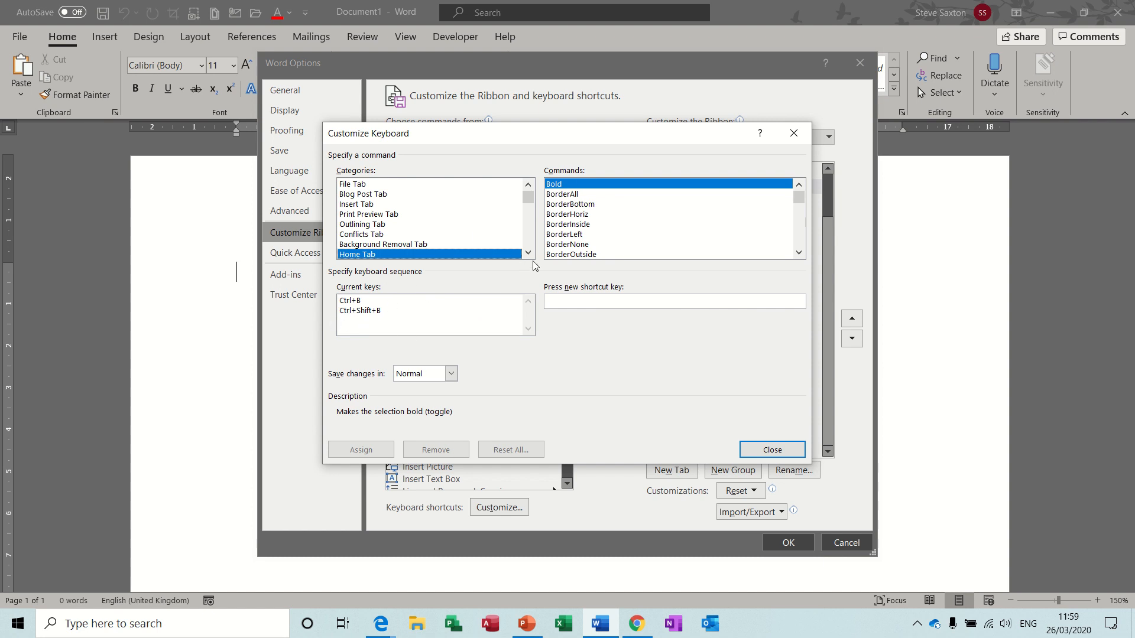
{"action": "left_click", "coordinate": [570, 235]}
{"action": "left_click", "coordinate": [573, 246]}
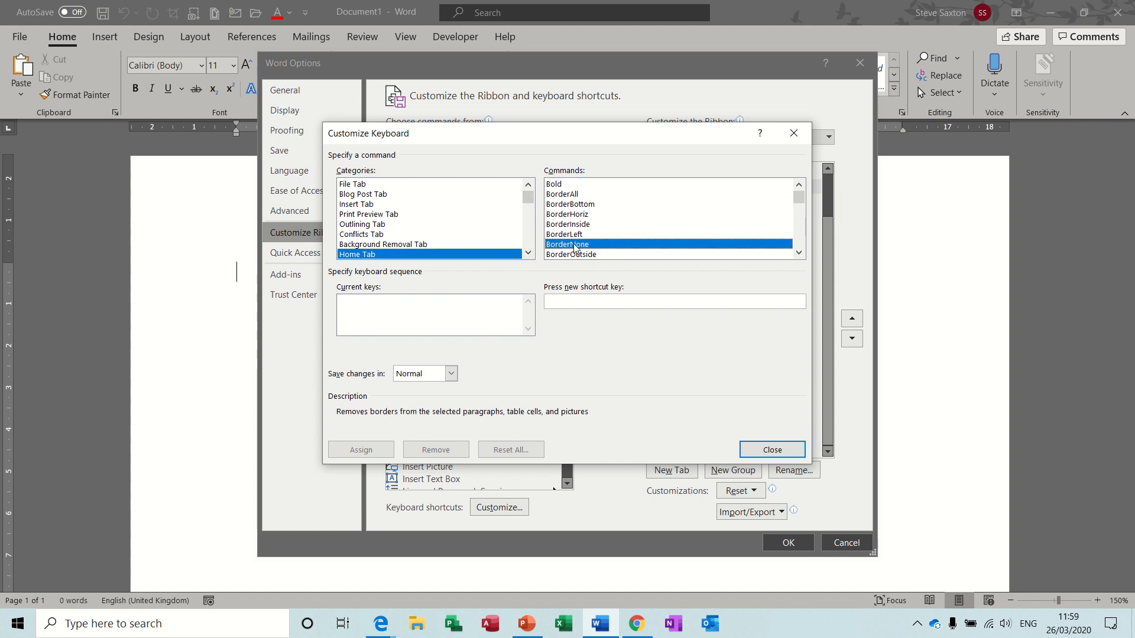
{"action": "left_click", "coordinate": [591, 255]}
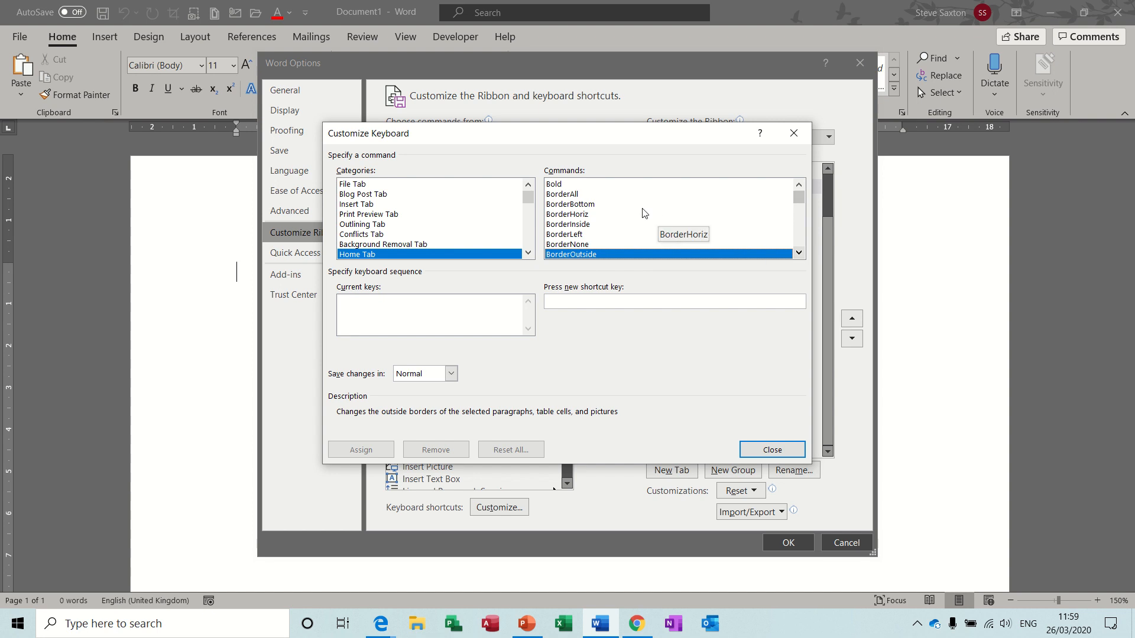
{"action": "left_click", "coordinate": [587, 199]}
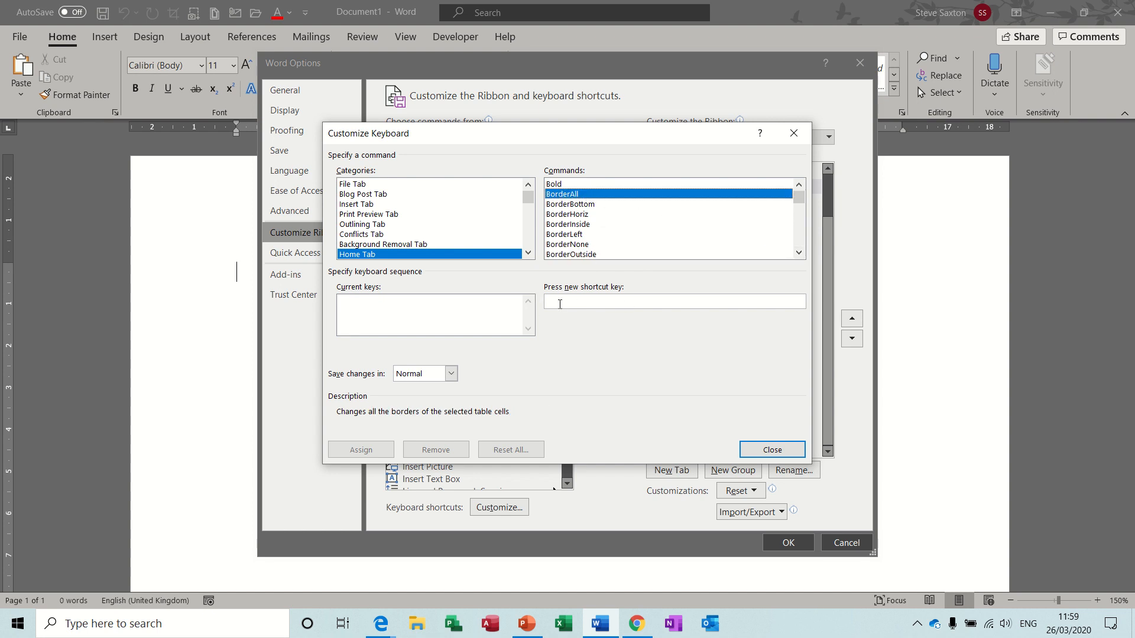
Assign Alt+B to BorderAll and close the Customize Keyboard dialog.
{"action": "left_click", "coordinate": [560, 304]}
{"action": "key", "text": "alt+b"}
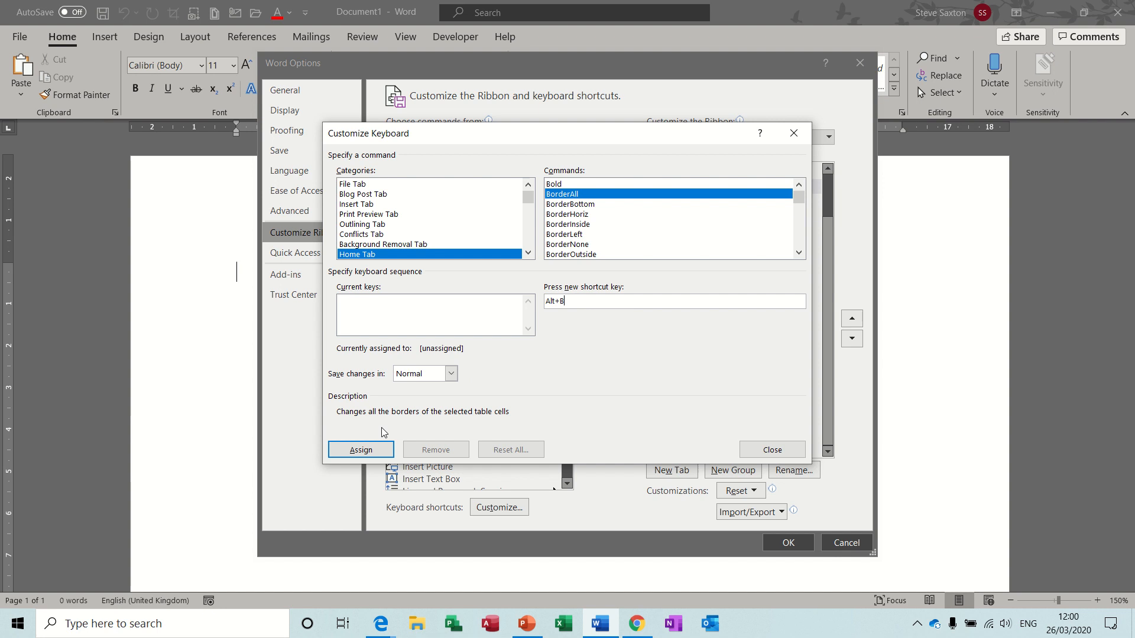
{"action": "left_click", "coordinate": [362, 451]}
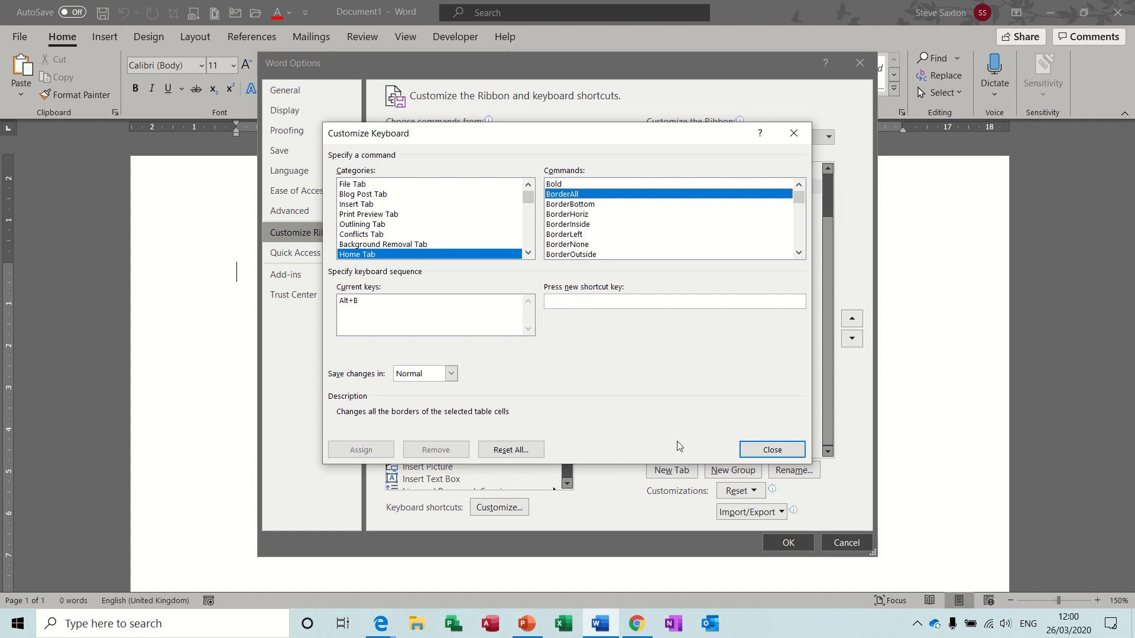
{"action": "left_click", "coordinate": [762, 450]}
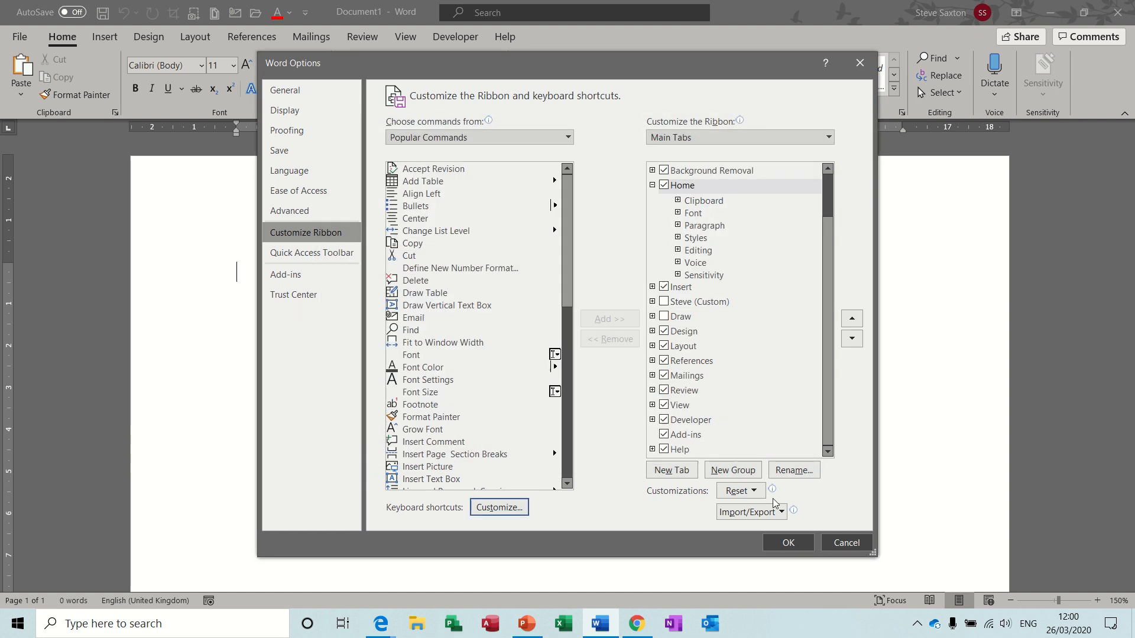
Close Word Options, type a test letter string, try the Alt+B border and undo it.
{"action": "left_click", "coordinate": [788, 541]}
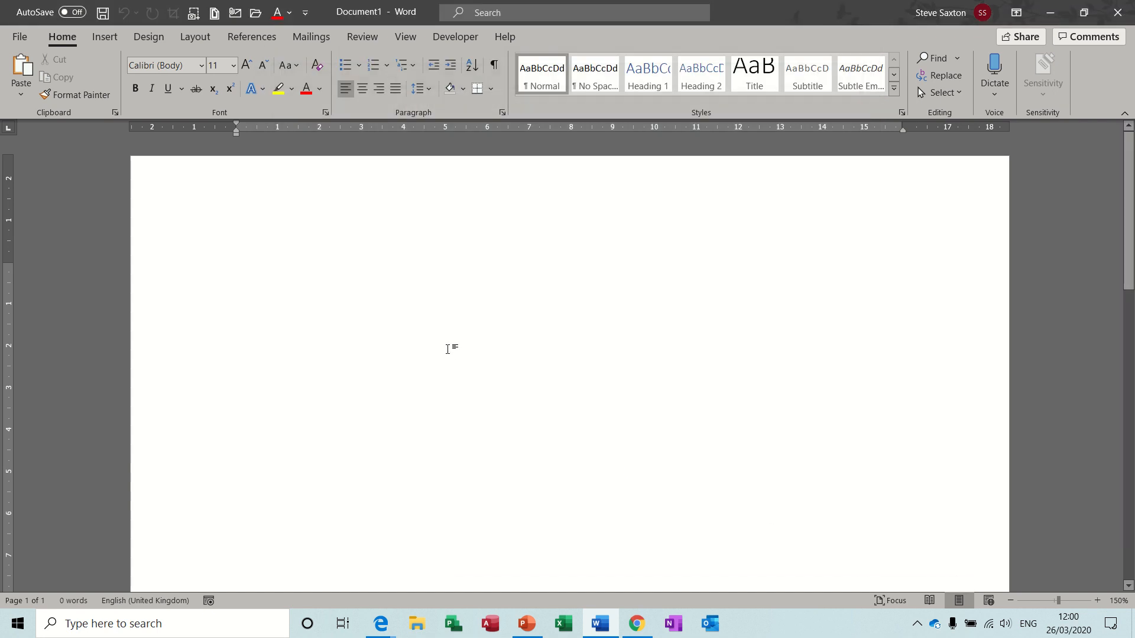
{"action": "type", "text": "asdjhdjjfwfjbwjhbhjebfhje"}
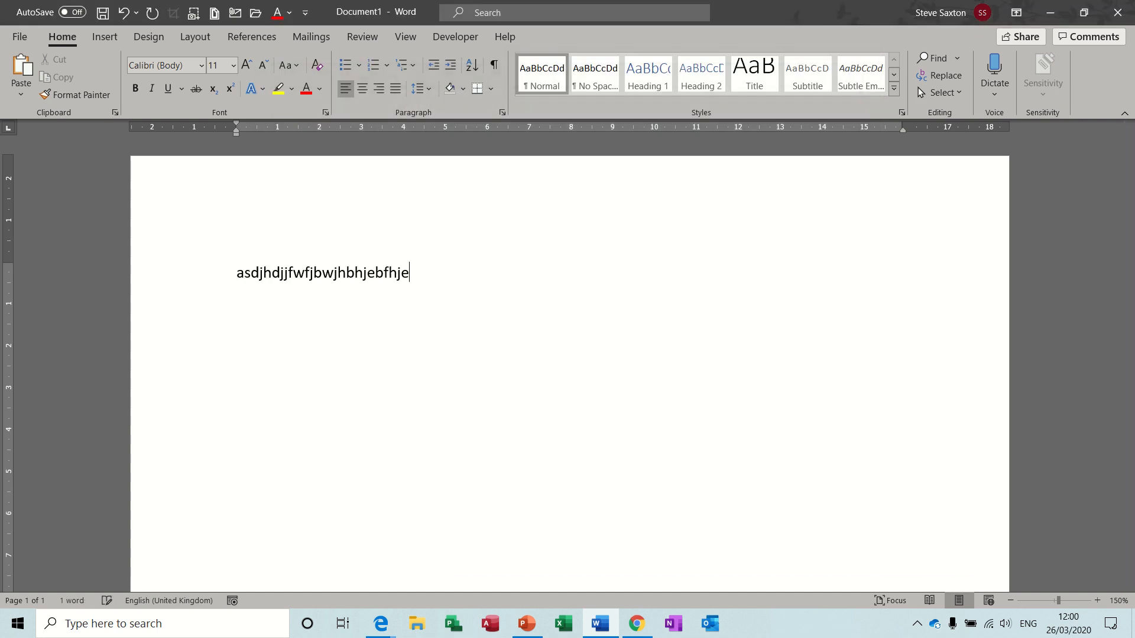
{"action": "key", "text": "alt+b"}
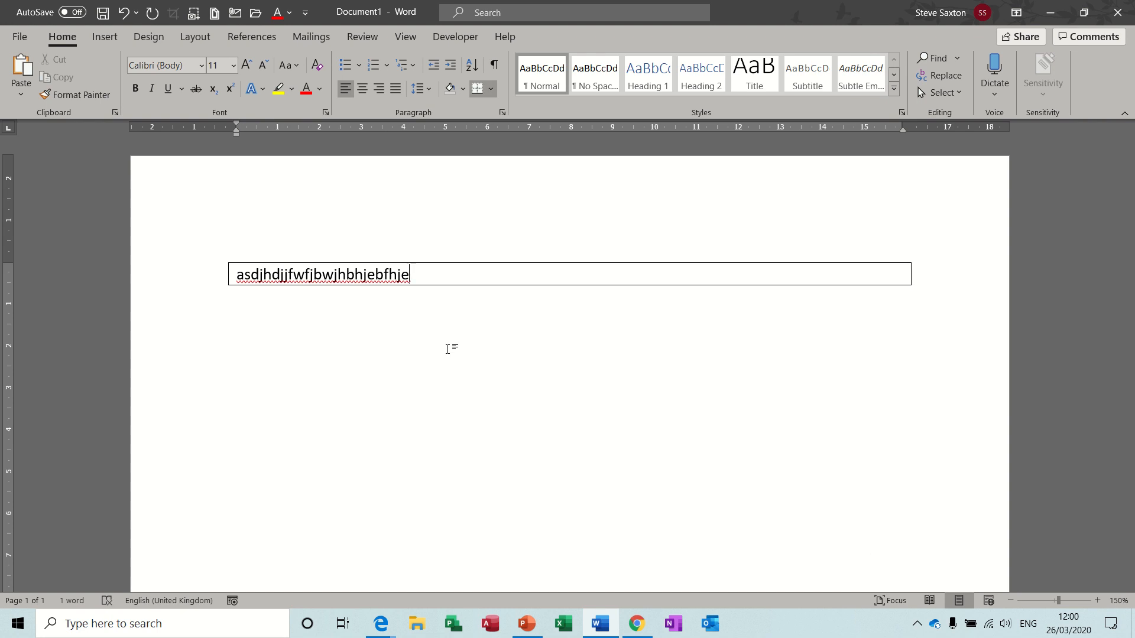
{"action": "key", "text": "ctrl+z"}
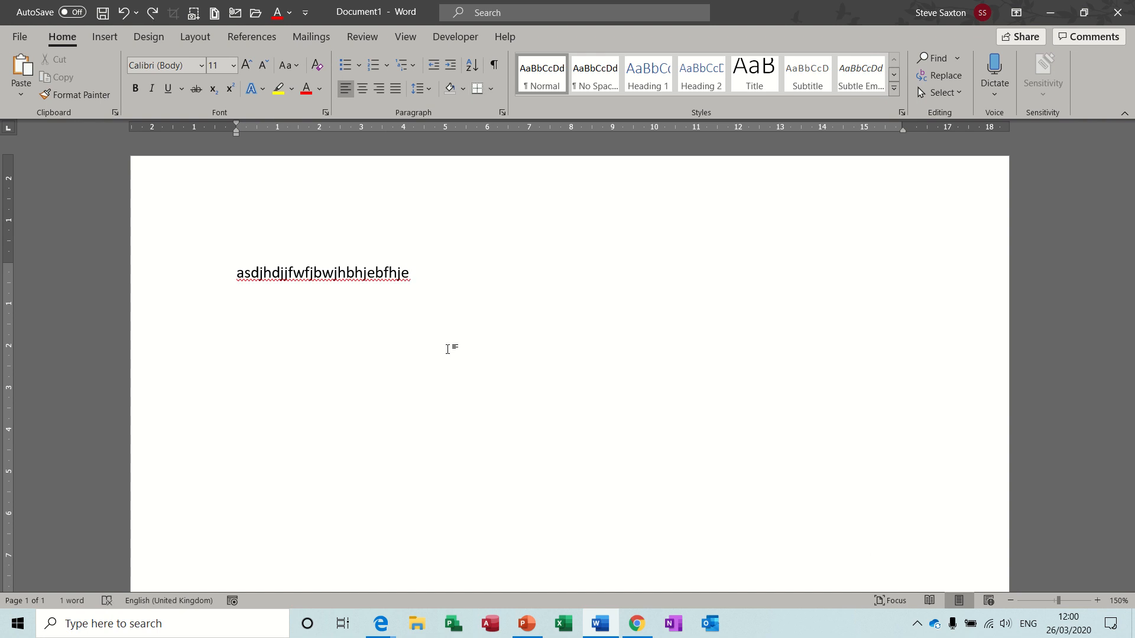
Apply the border to just the last few letters of the test string.
{"action": "mouse_move", "coordinate": [383, 275]}
{"action": "left_mouse_down"}
{"action": "mouse_move", "coordinate": [421, 273]}
{"action": "mouse_move", "coordinate": [401, 275]}
{"action": "left_mouse_up"}
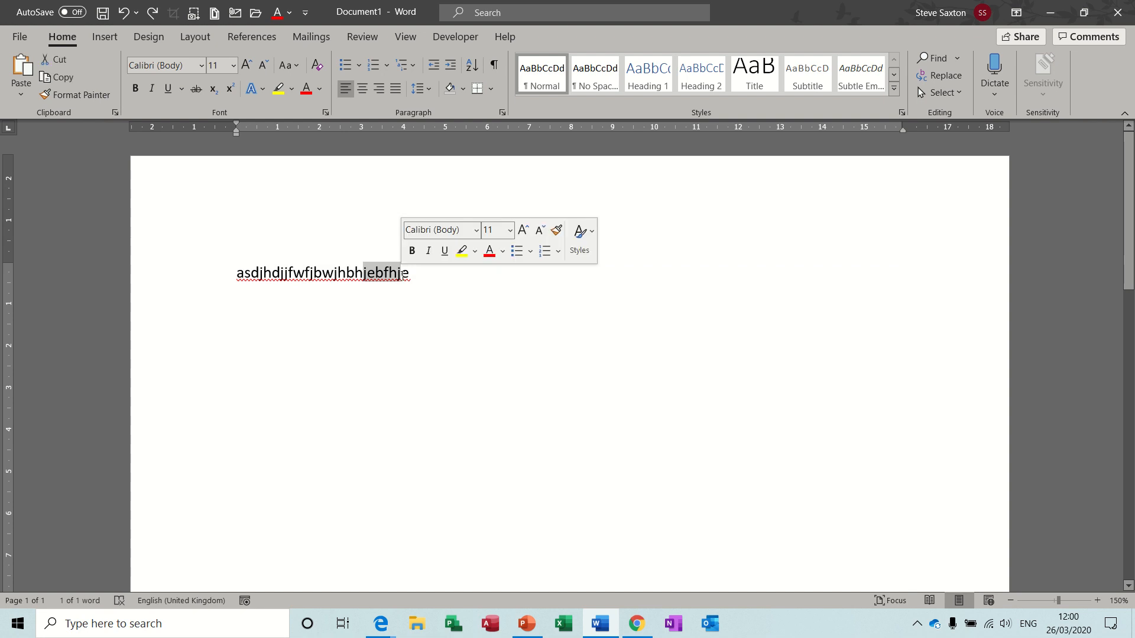
{"action": "key", "text": "ctrl+y"}
{"action": "left_click", "coordinate": [412, 271]}
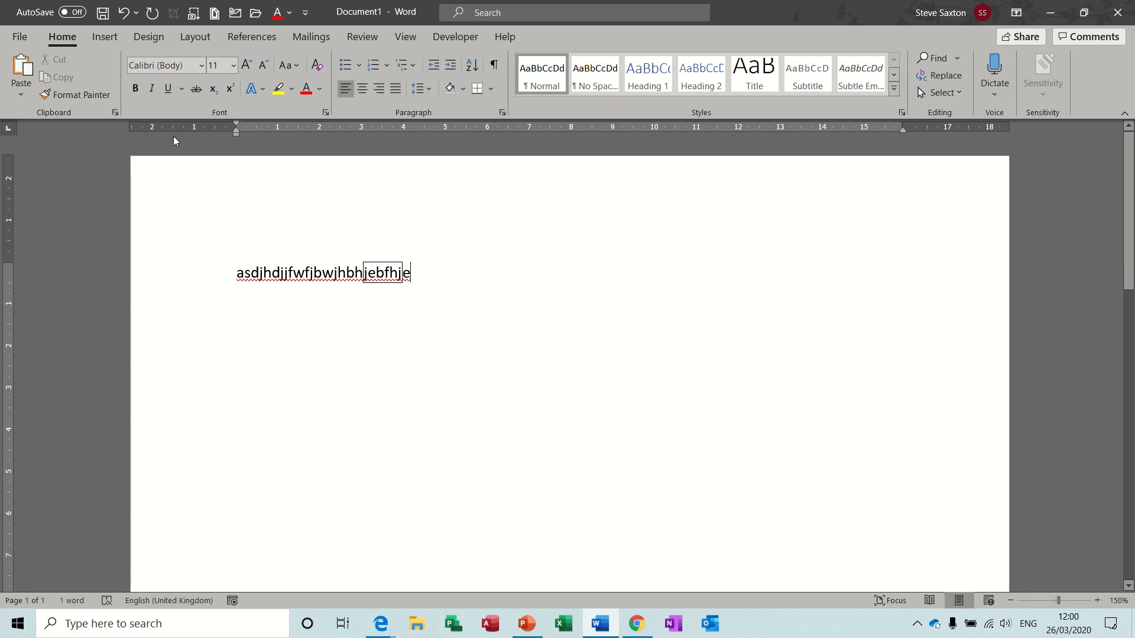
Reopen the Customize Keyboard dialog and scroll down the Categories list.
{"action": "left_click", "coordinate": [24, 39]}
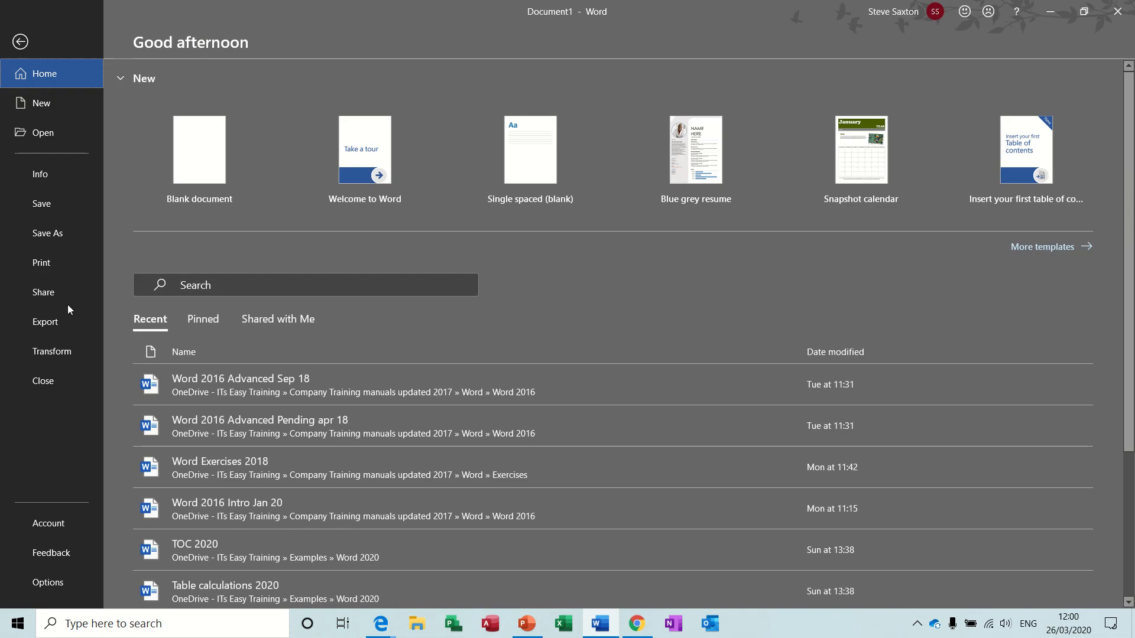
{"action": "left_click", "coordinate": [52, 583]}
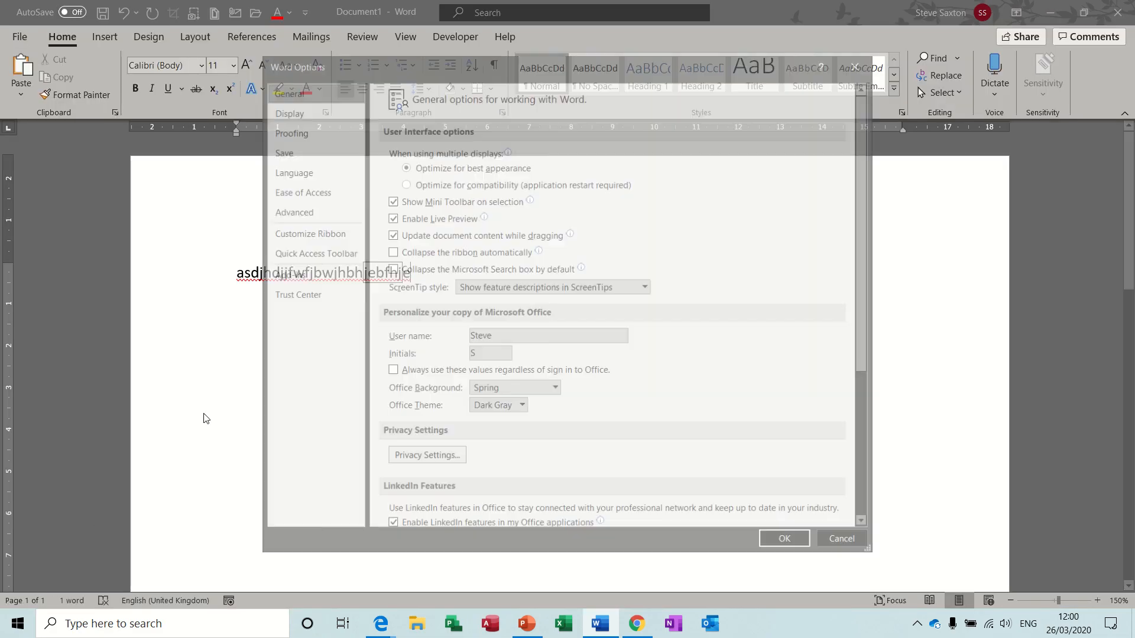
{"action": "left_click", "coordinate": [319, 236]}
{"action": "left_click", "coordinate": [504, 512]}
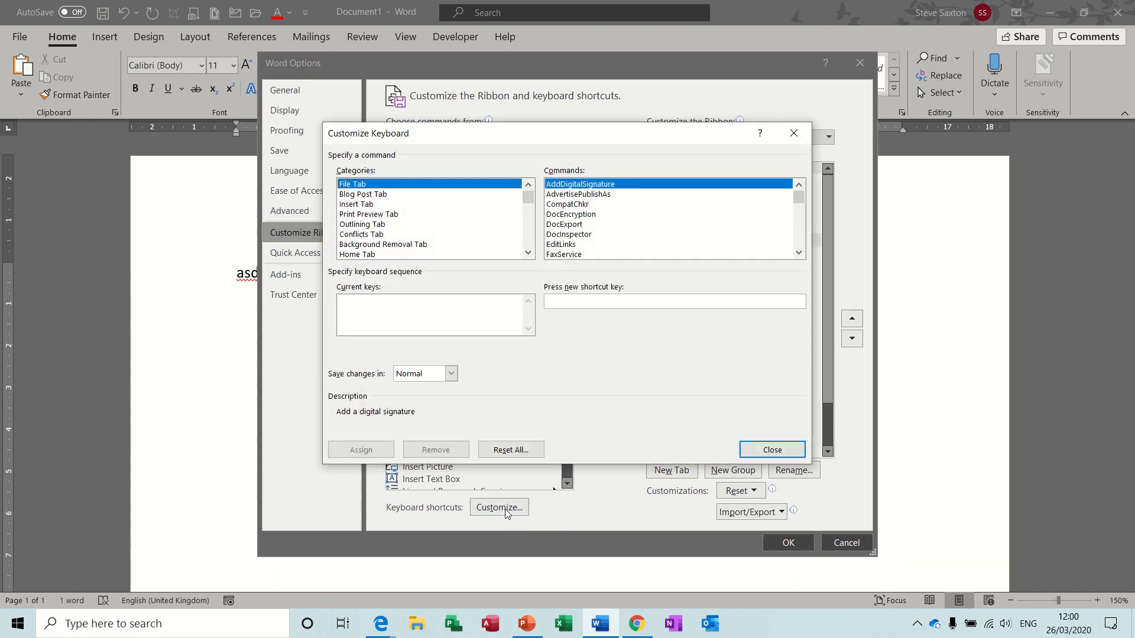
{"action": "left_click", "coordinate": [527, 253]}
{"action": "left_click", "coordinate": [528, 253]}
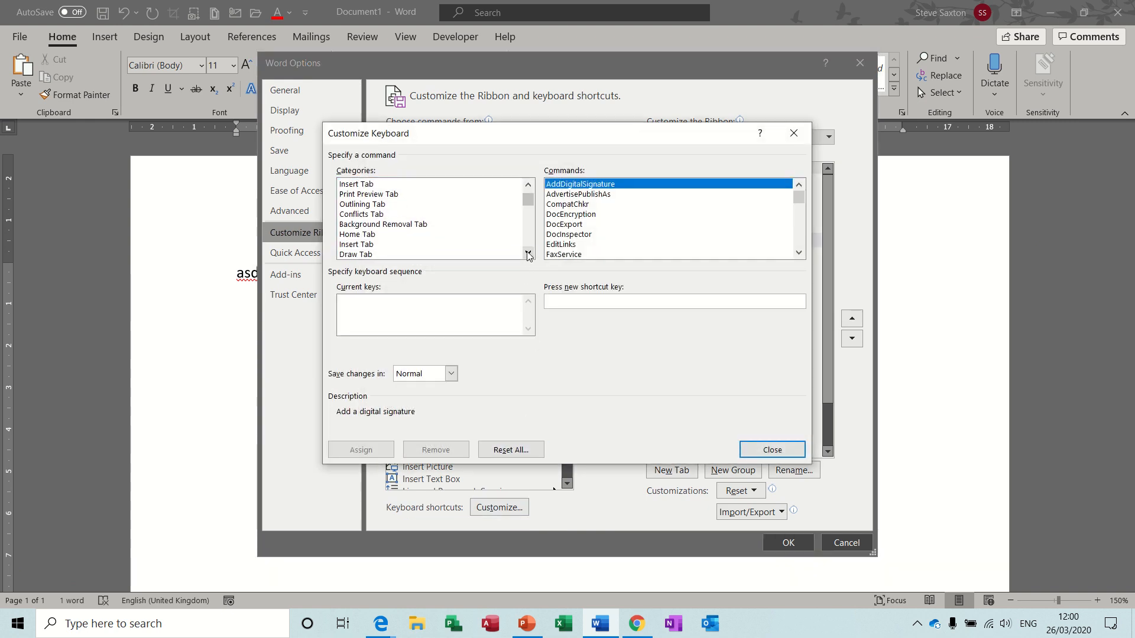
{"action": "left_click", "coordinate": [527, 253]}
{"action": "left_click", "coordinate": [528, 253]}
{"action": "left_click", "coordinate": [528, 253]}
{"action": "left_click", "coordinate": [528, 254]}
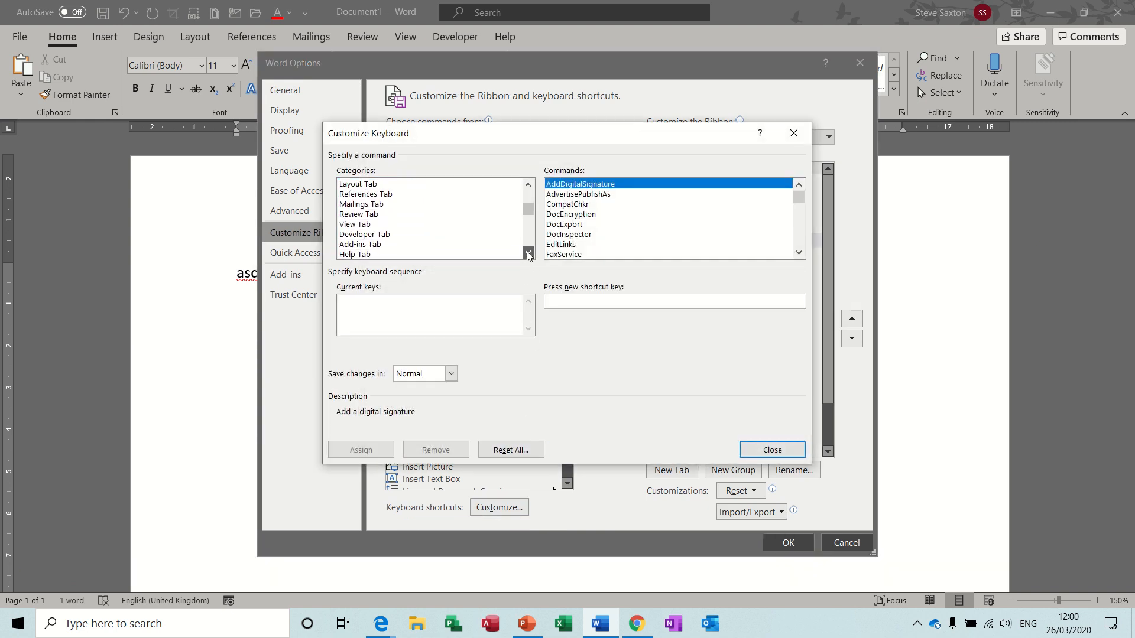
{"action": "left_click", "coordinate": [527, 254]}
{"action": "left_click", "coordinate": [528, 254]}
{"action": "left_click", "coordinate": [528, 253]}
{"action": "left_click", "coordinate": [528, 253]}
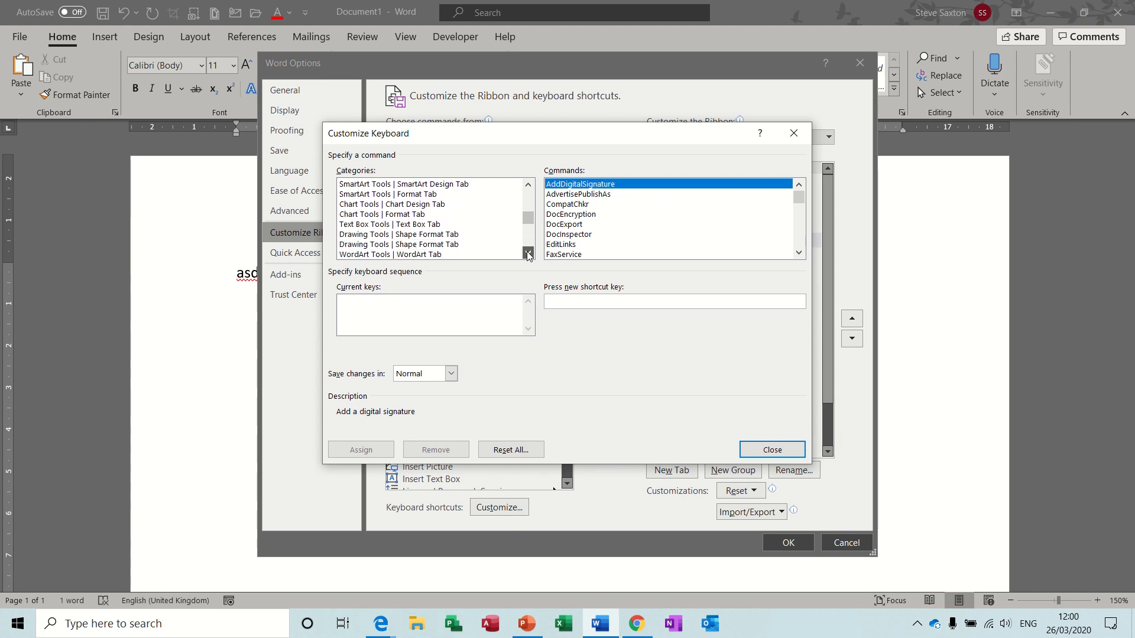
{"action": "left_click", "coordinate": [528, 253]}
{"action": "left_click", "coordinate": [528, 253]}
{"action": "left_click", "coordinate": [528, 254]}
{"action": "left_click", "coordinate": [528, 253]}
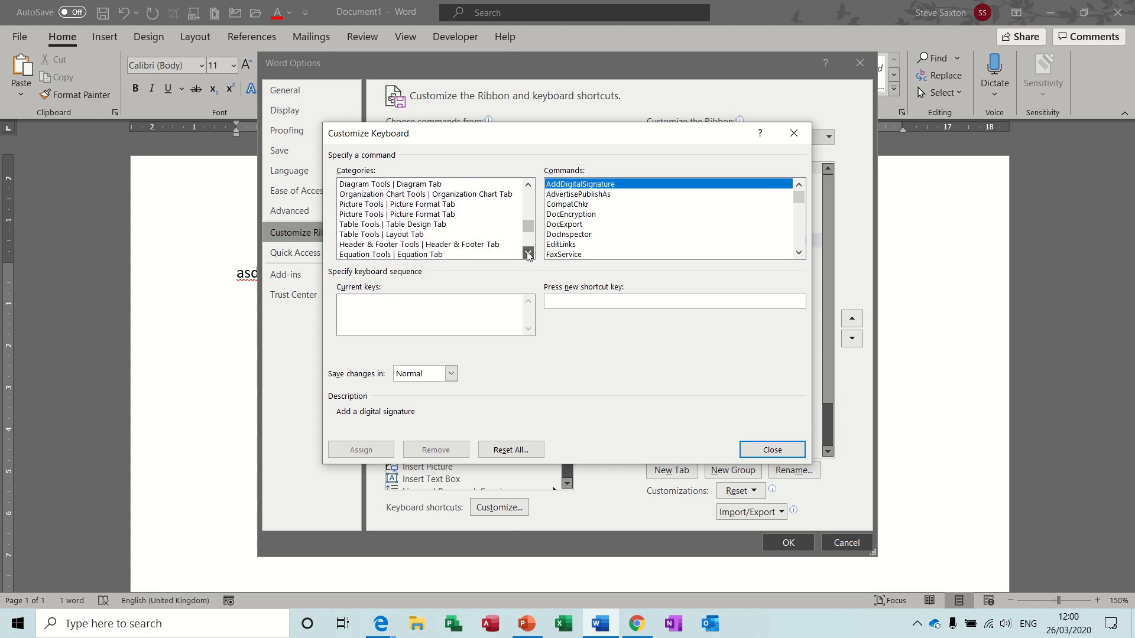
{"action": "left_click", "coordinate": [528, 254]}
{"action": "left_click", "coordinate": [528, 253]}
{"action": "left_click", "coordinate": [528, 253]}
{"action": "left_click", "coordinate": [527, 254]}
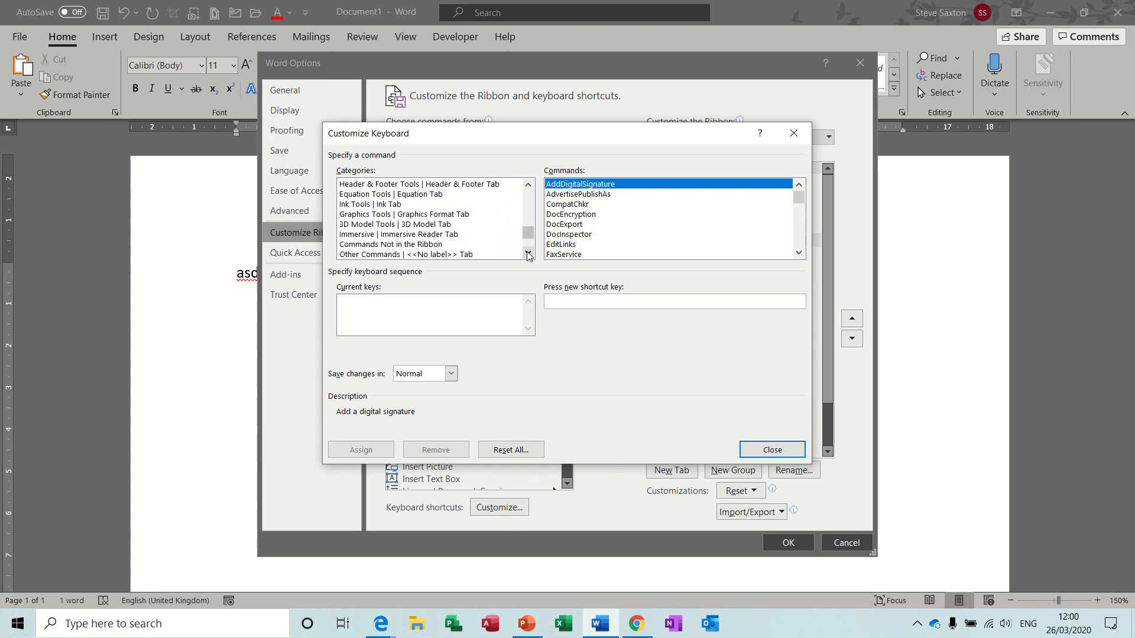
{"action": "left_click", "coordinate": [528, 254]}
{"action": "left_click", "coordinate": [528, 254]}
{"action": "left_click", "coordinate": [528, 253]}
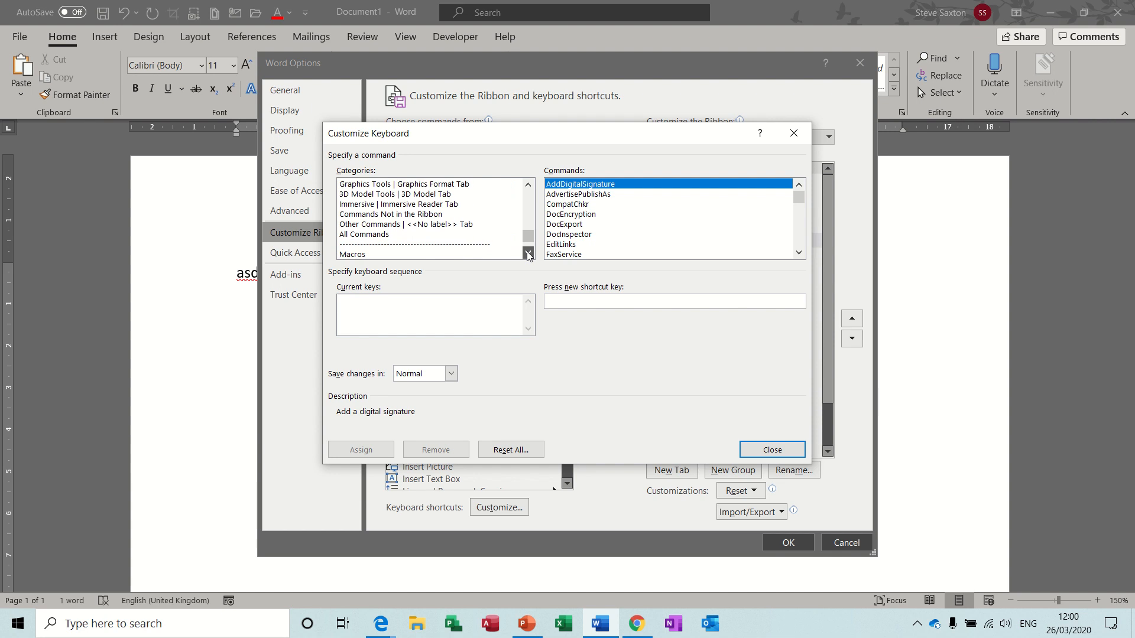
Assign Alt+2 to ApplyHeading2 under Commands Not in the Ribbon, then close the dialog.
{"action": "left_click", "coordinate": [391, 215]}
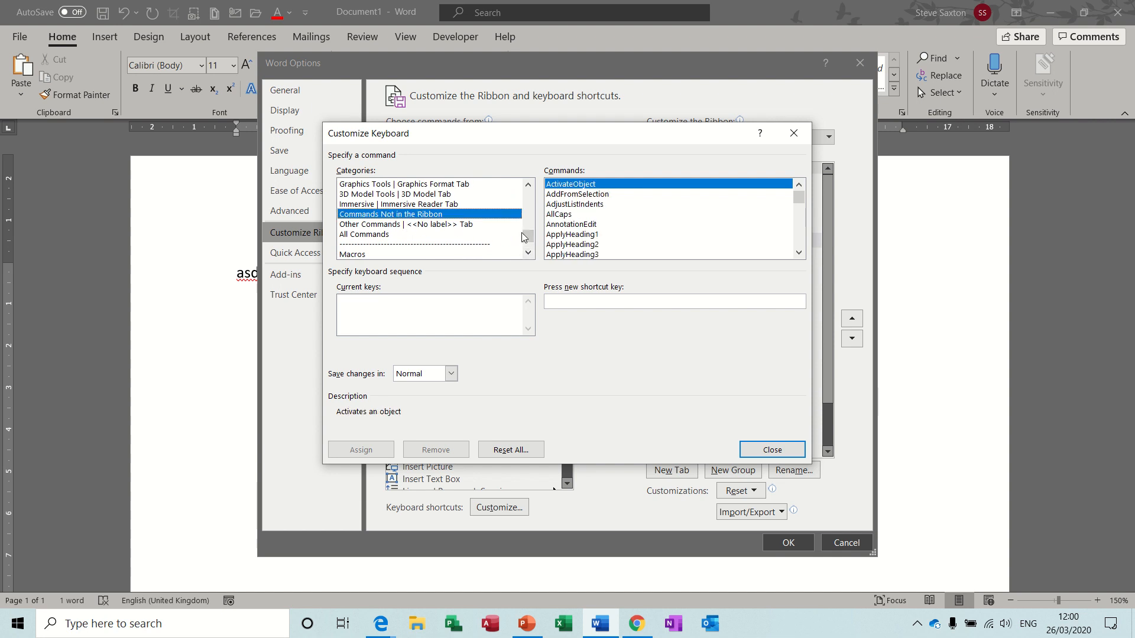
{"action": "left_click", "coordinate": [596, 244]}
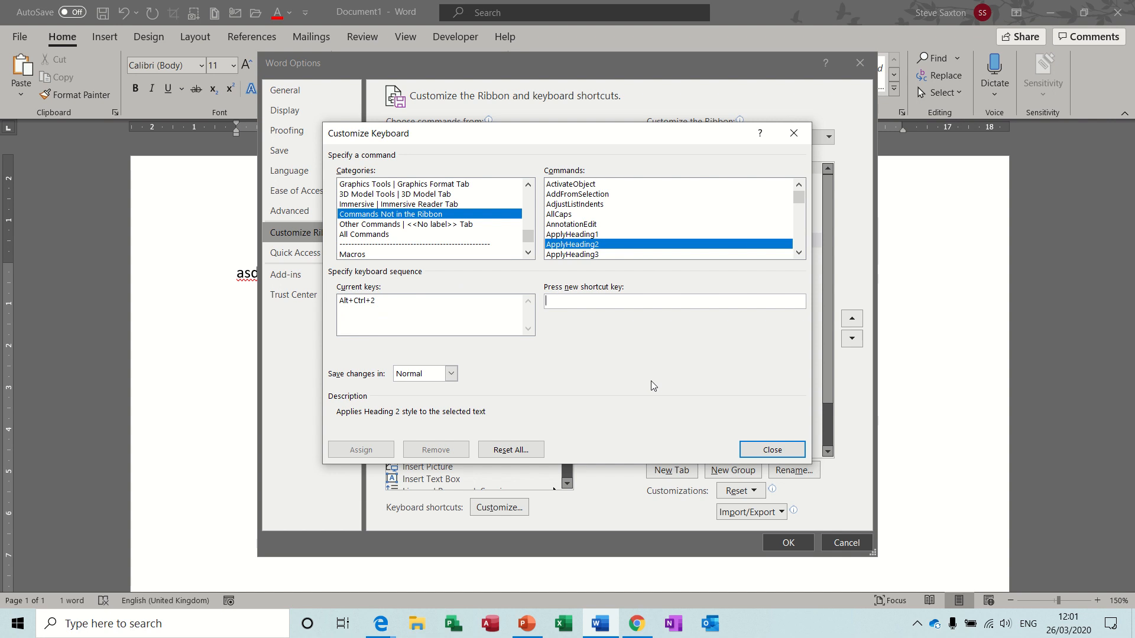
{"action": "key", "text": "alt+2"}
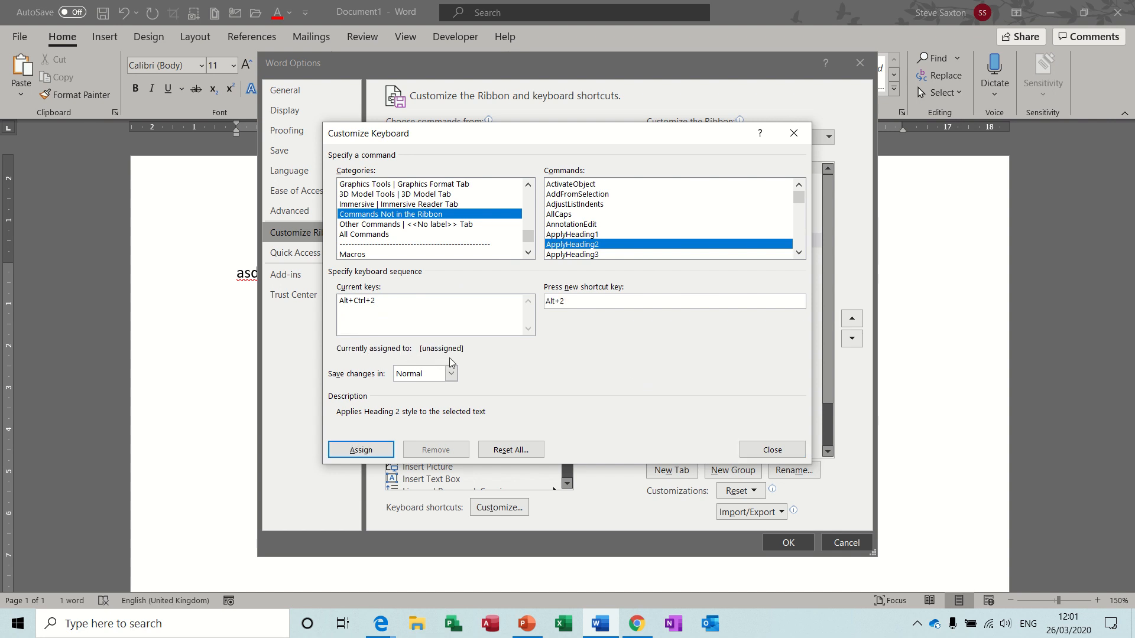
{"action": "left_click", "coordinate": [373, 453]}
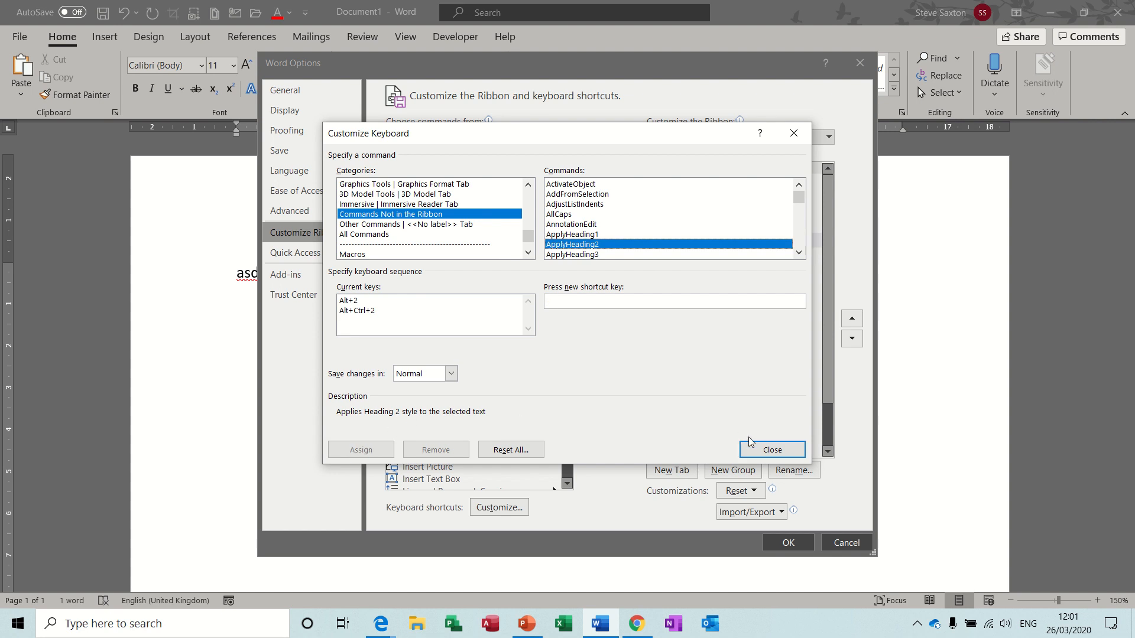
{"action": "left_click", "coordinate": [762, 450]}
Close Word Options and delete the old line of test text.
{"action": "left_click", "coordinate": [786, 542]}
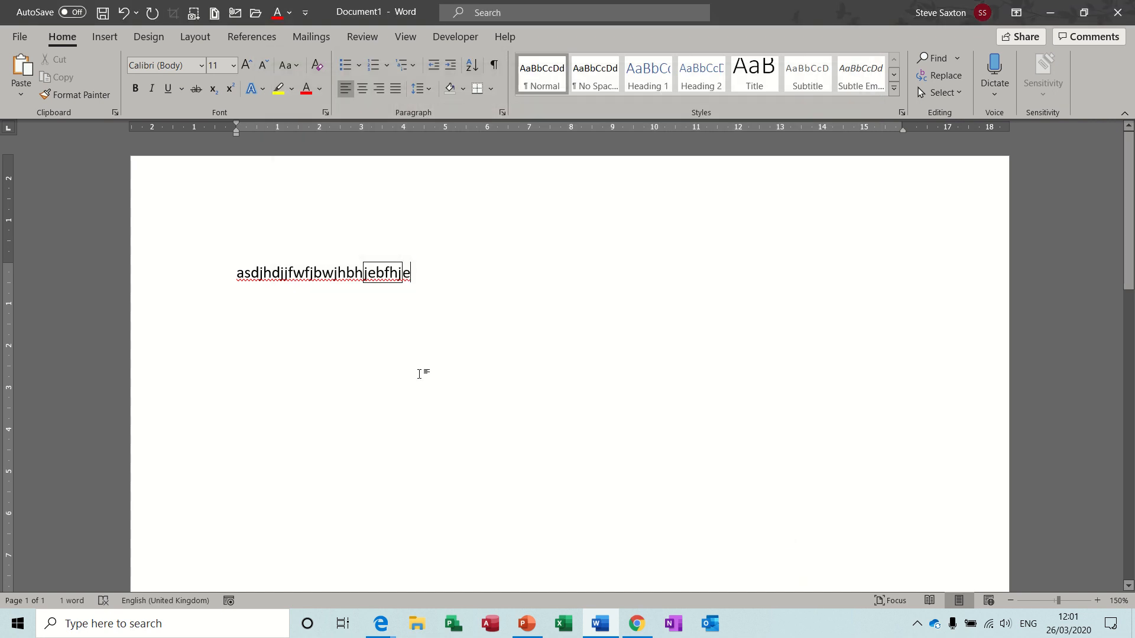
{"action": "left_click", "coordinate": [204, 281]}
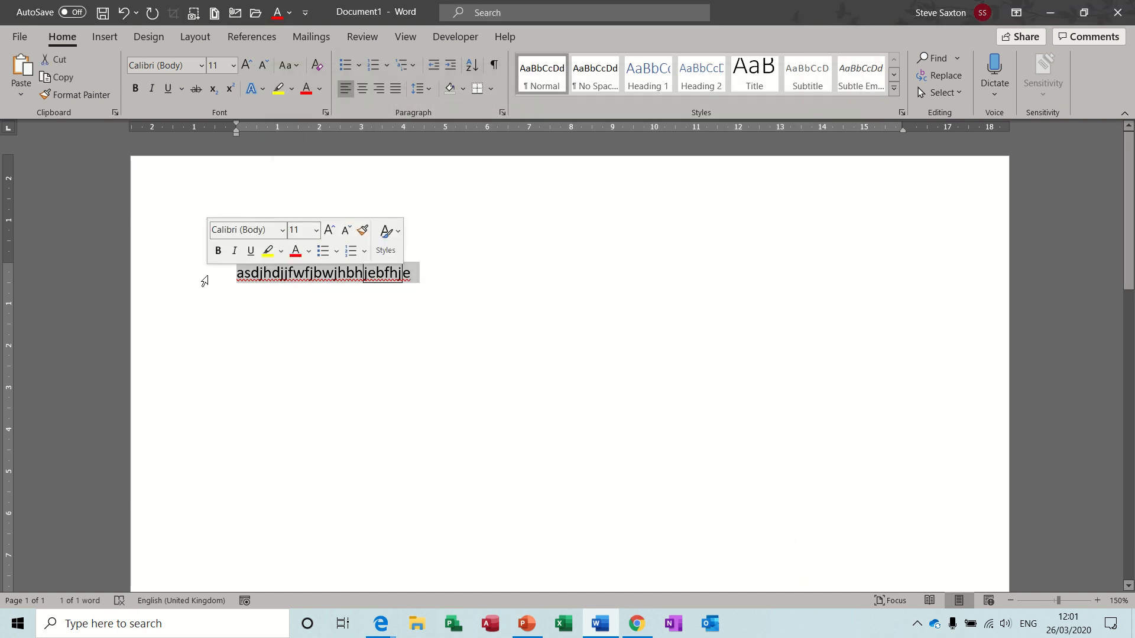
{"action": "key", "text": "Delete"}
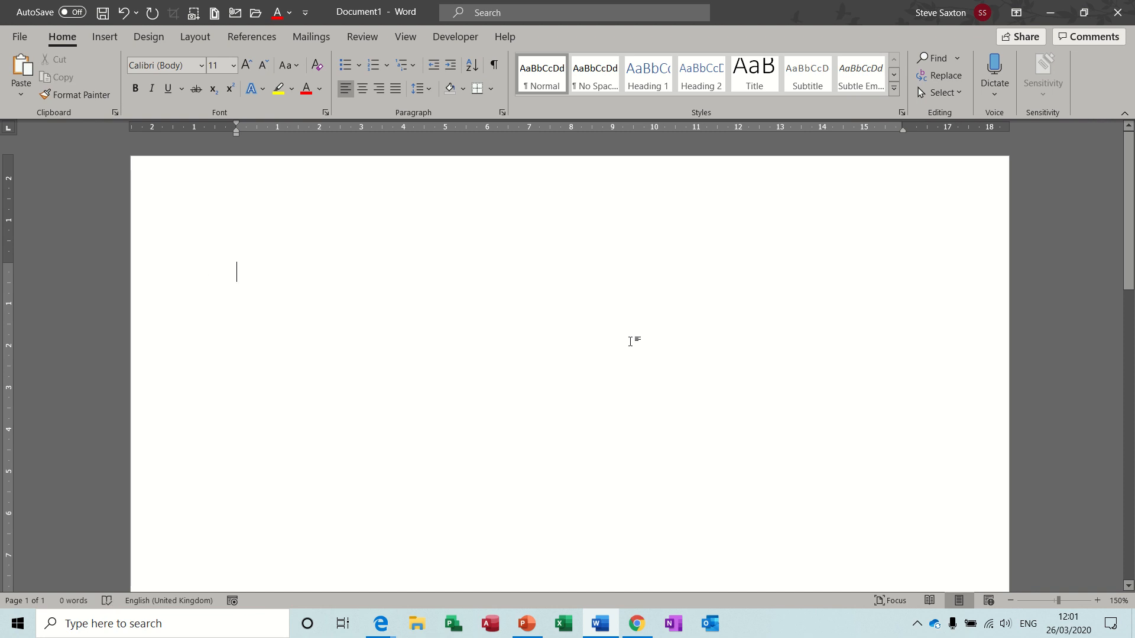
Type two Heading 2 lines each followed by a normal line, then delete all four.
{"action": "key", "text": "ctrl+alt+2"}
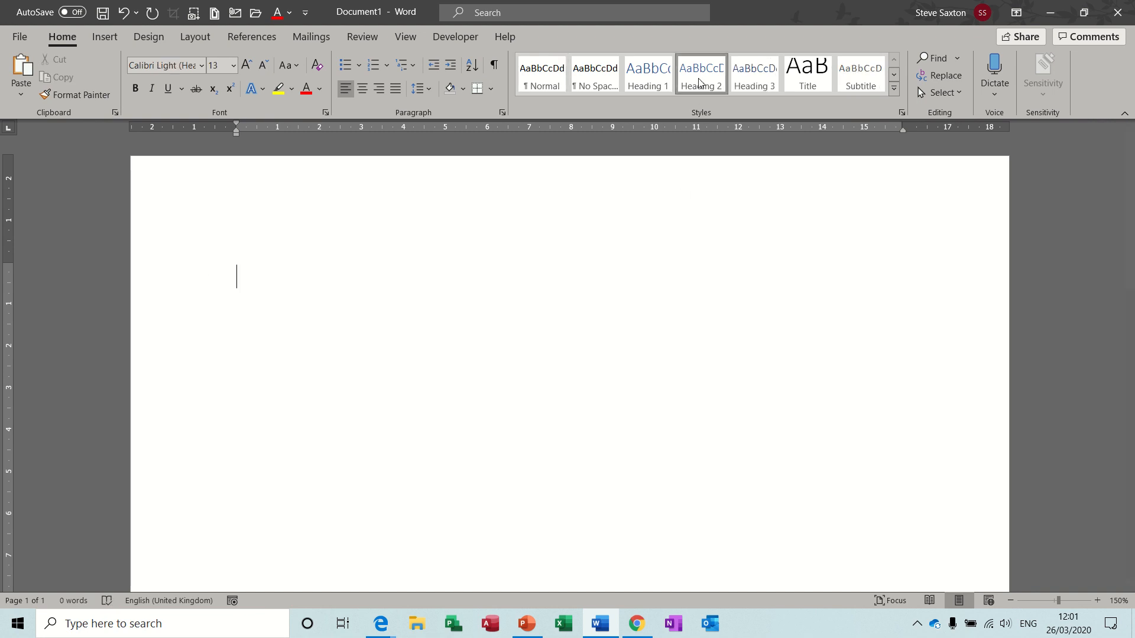
{"action": "type", "text": "dfdfd"}
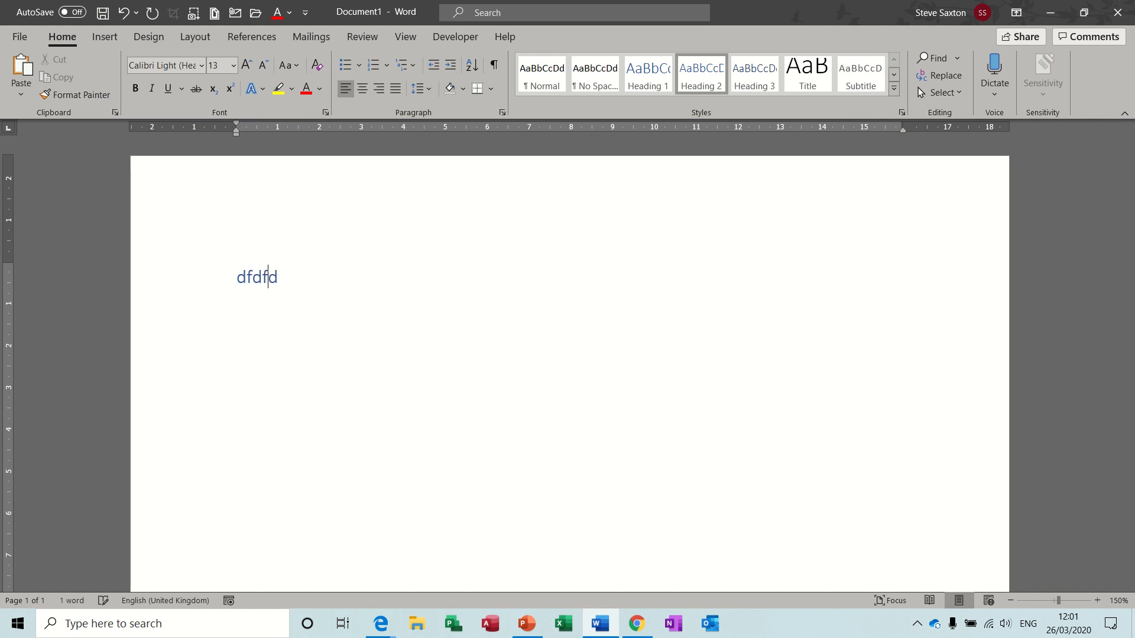
{"action": "type", "text": "fhfg"}
{"action": "key", "text": "Return"}
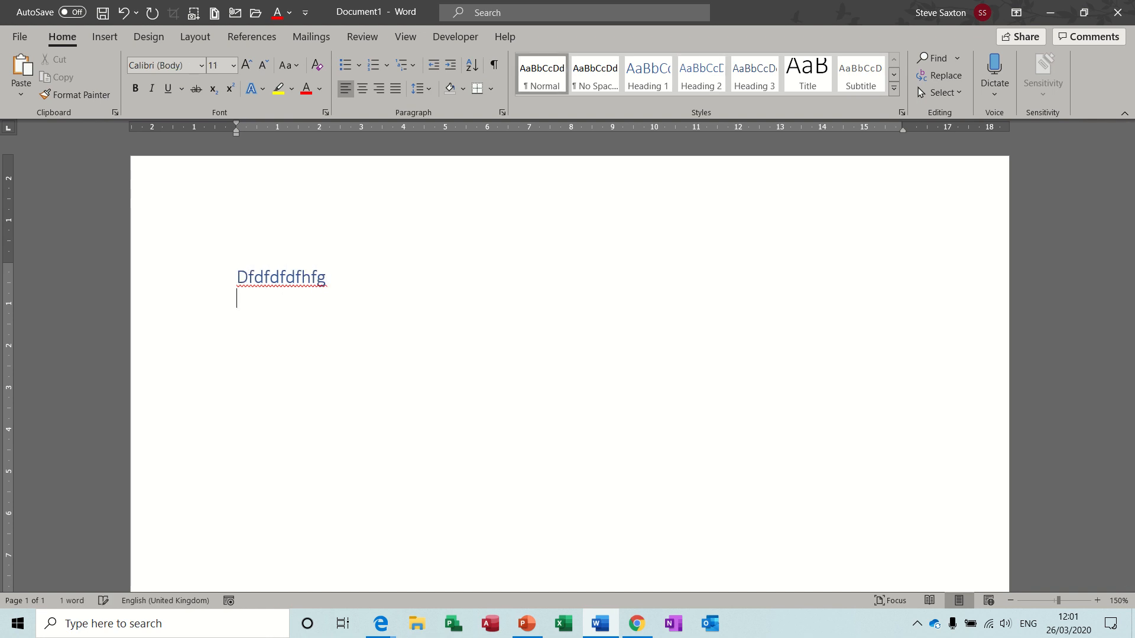
{"action": "type", "text": "dfkjdfjdgfkjjfg"}
{"action": "key", "text": "Return"}
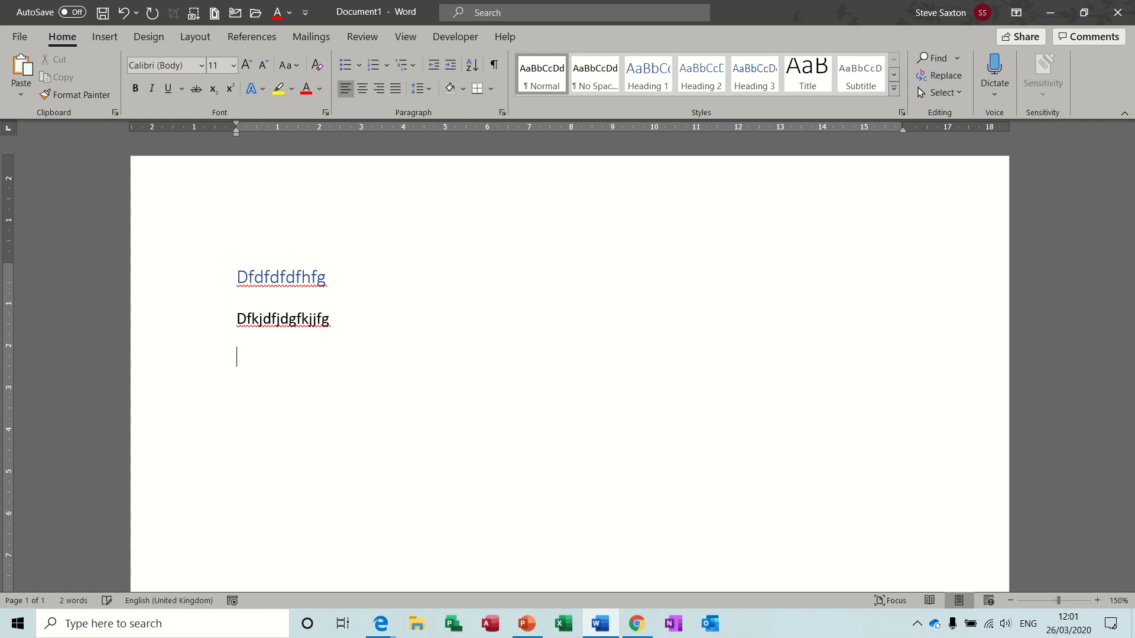
{"action": "key", "text": "ctrl+alt+2"}
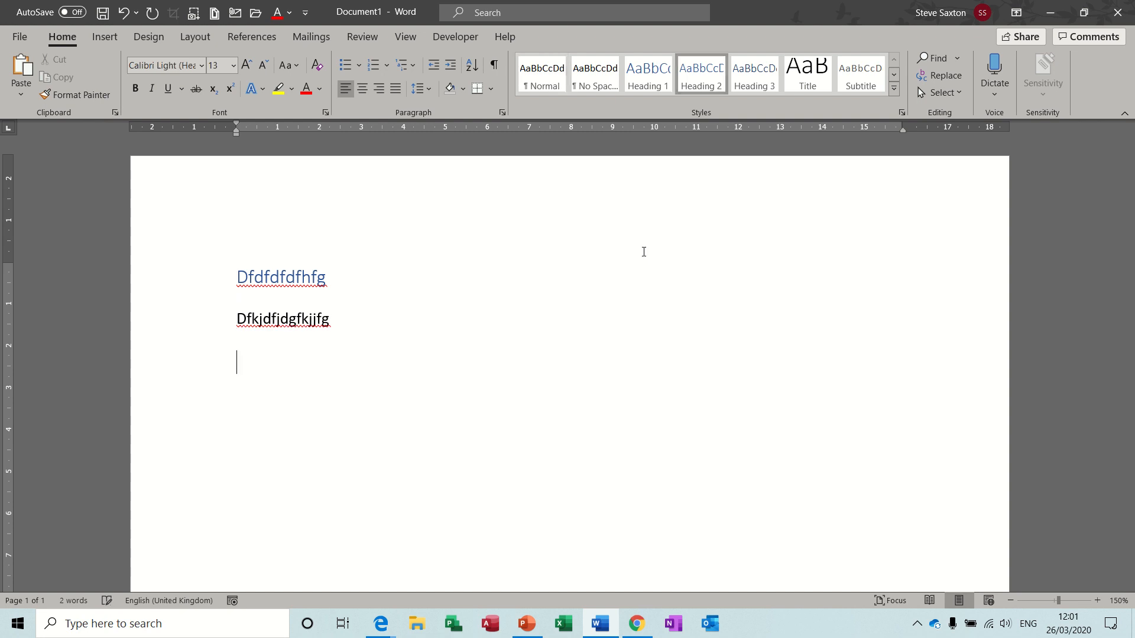
{"action": "type", "text": "dfbdfbdfjbgf"}
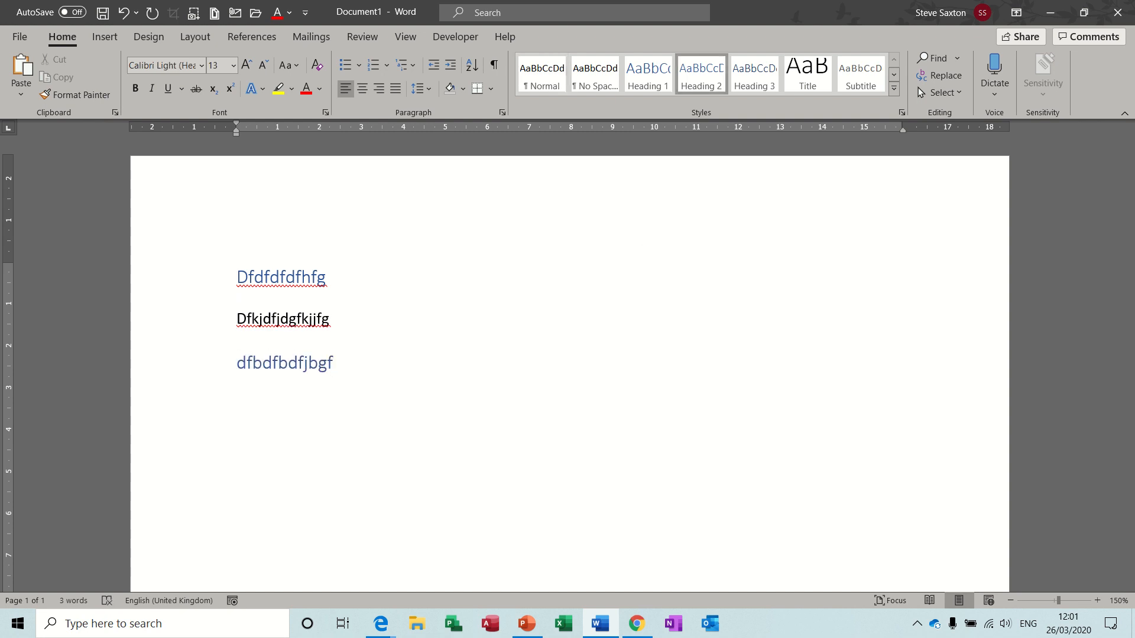
{"action": "key", "text": "Return"}
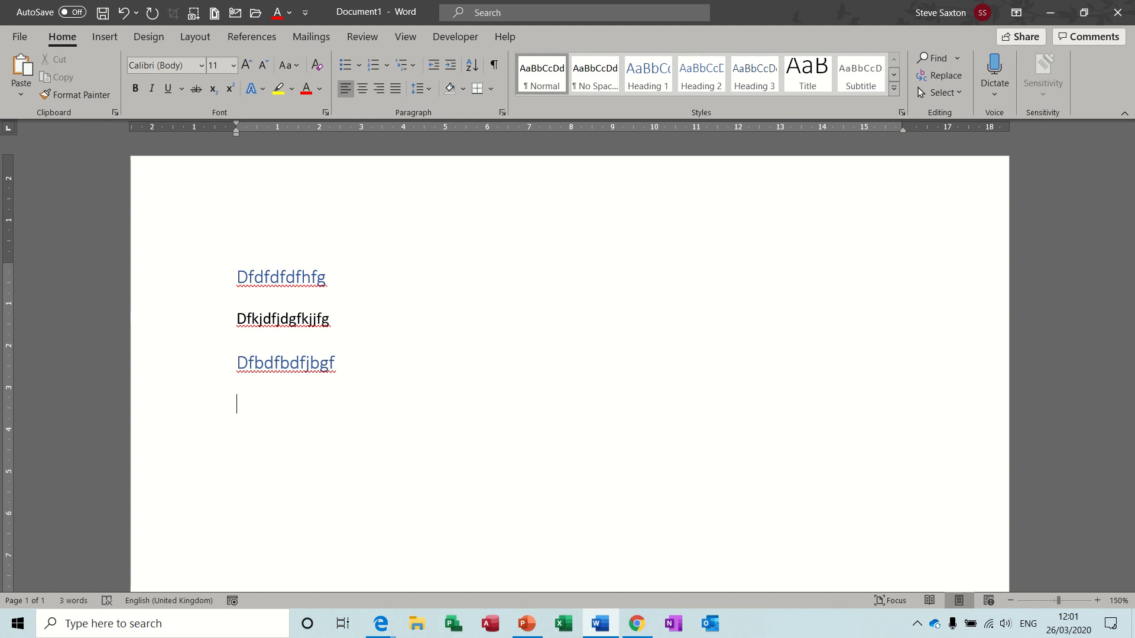
{"action": "type", "text": "fkjkdfkjjn kjk kj kj dk"}
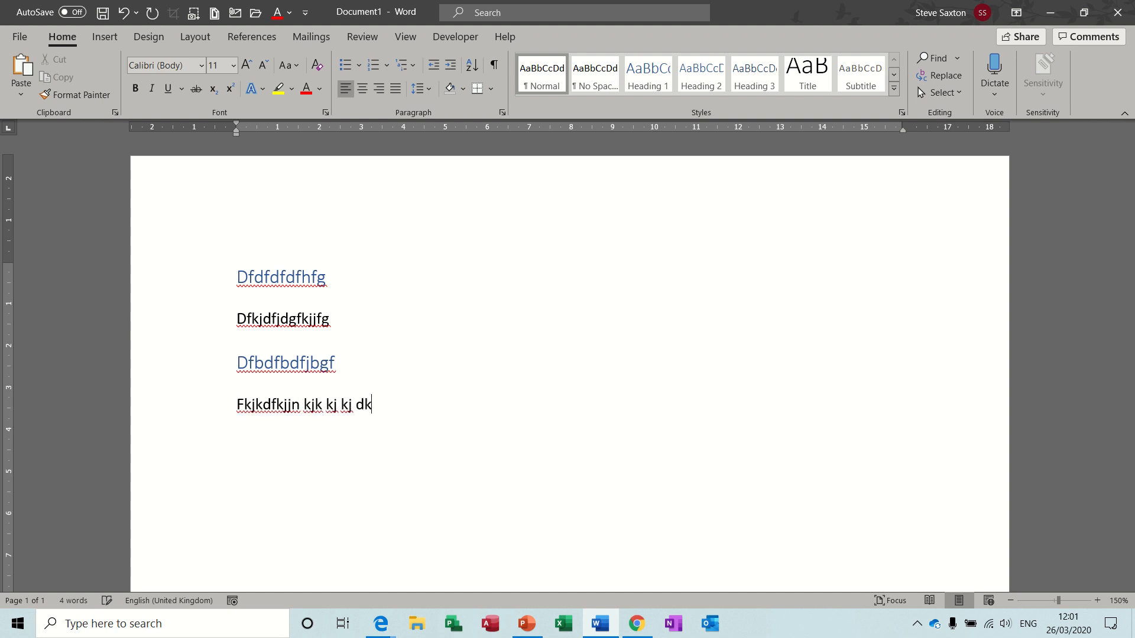
{"action": "type", "text": "nd kj"}
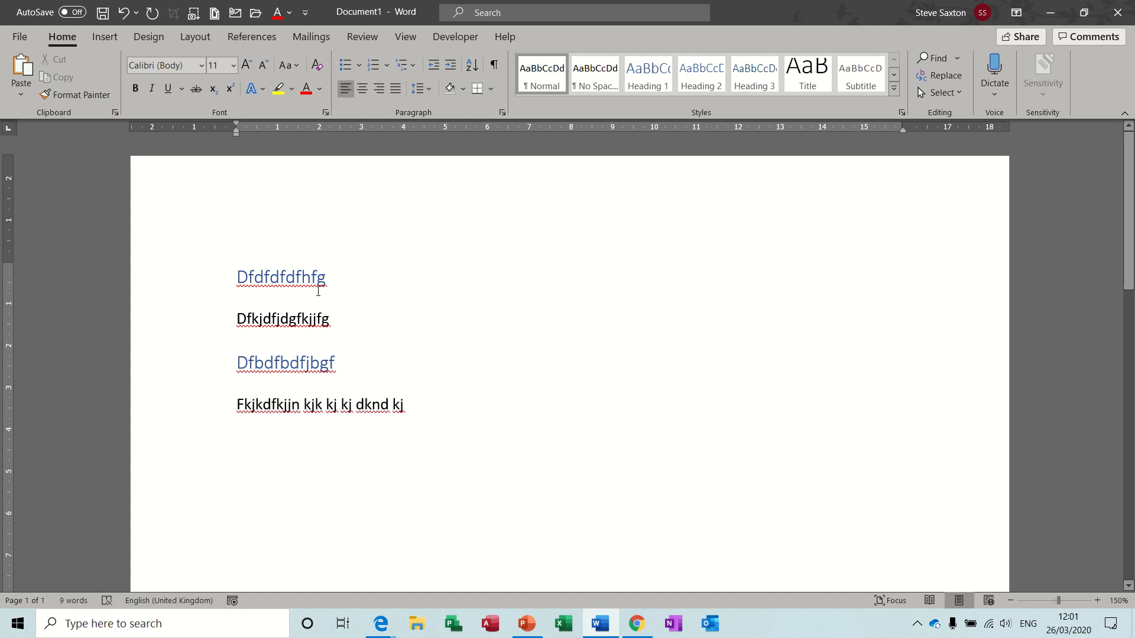
{"action": "left_click_drag", "start_coordinate": [407, 404], "coordinate": [249, 280]}
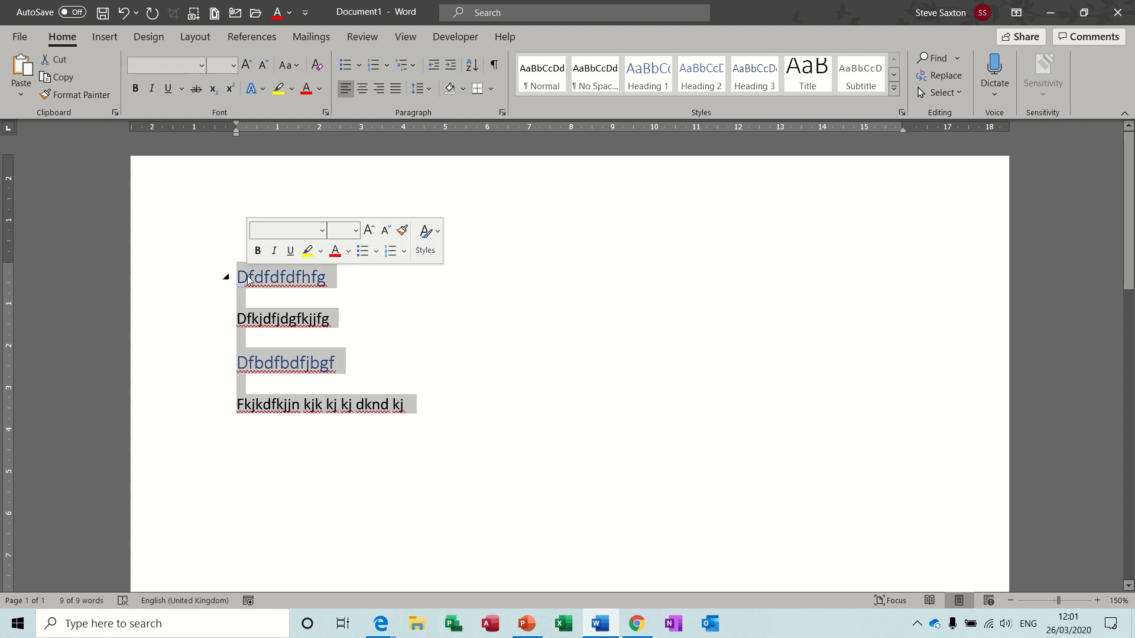
{"action": "key", "text": "BackSpace"}
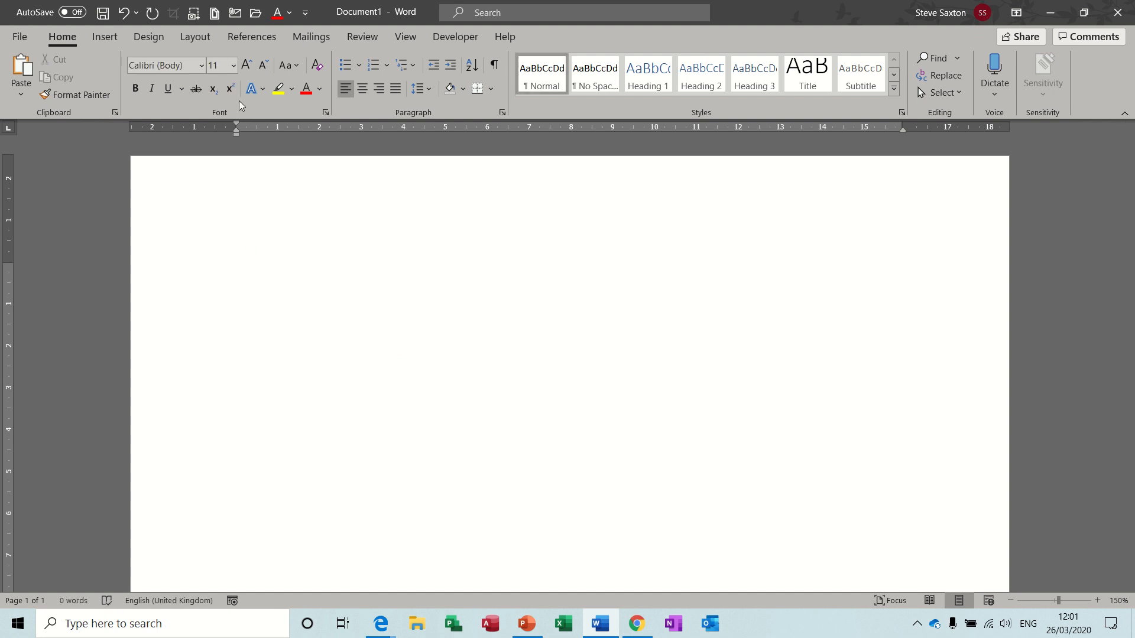
{"action": "left_click", "coordinate": [325, 116]}
{"action": "left_click", "coordinate": [471, 231]}
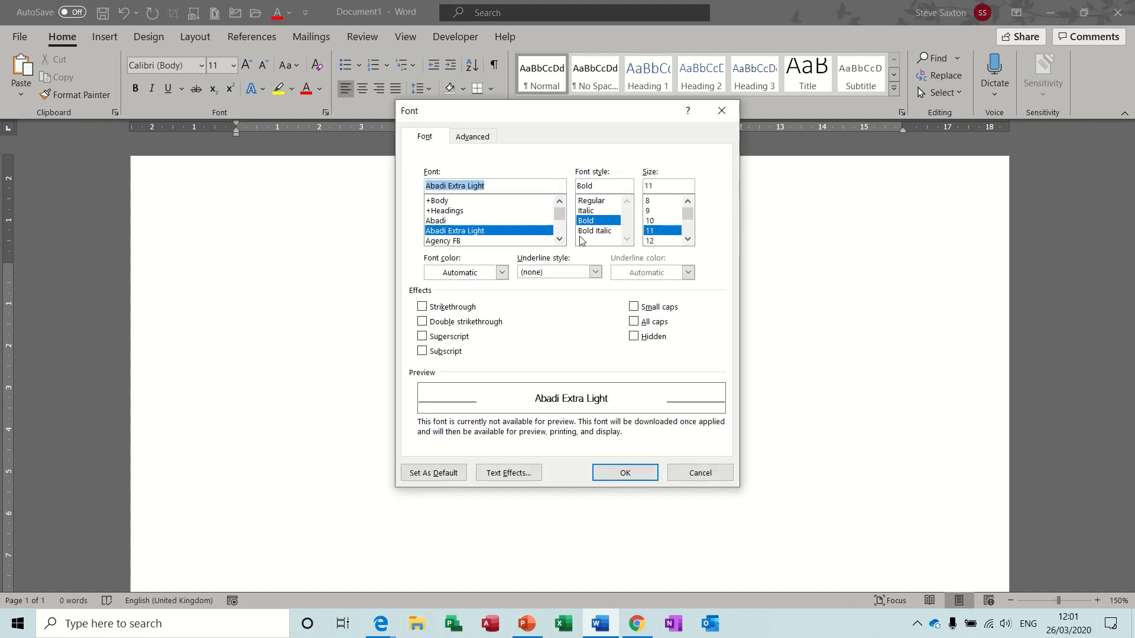
{"action": "left_click", "coordinate": [492, 138]}
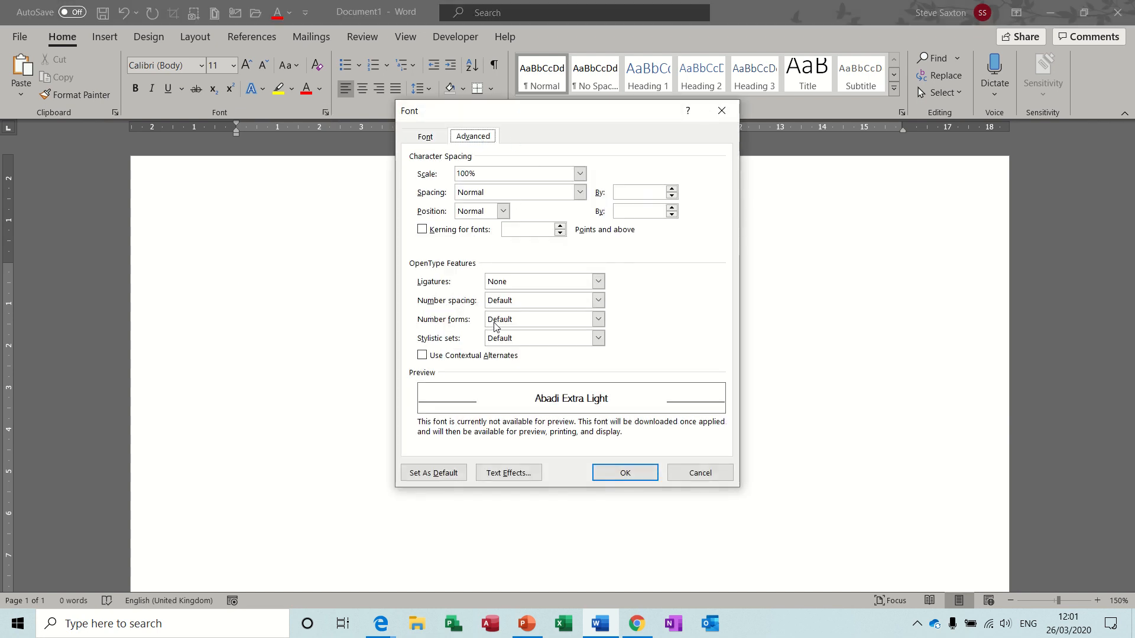
{"action": "left_click", "coordinate": [697, 472]}
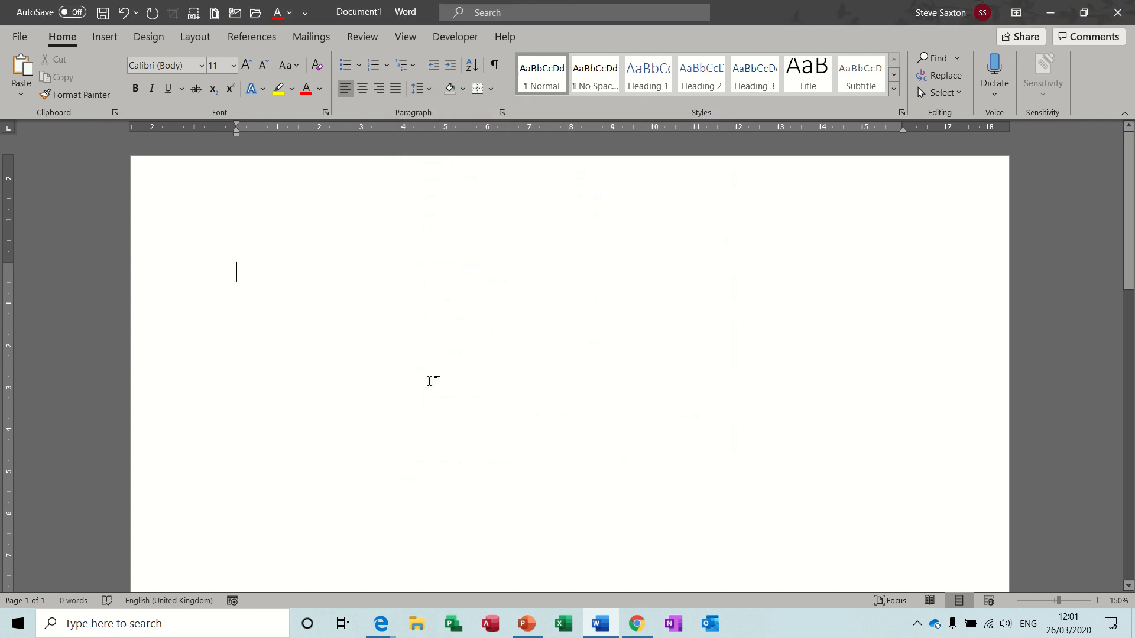
{"action": "left_click", "coordinate": [502, 113]}
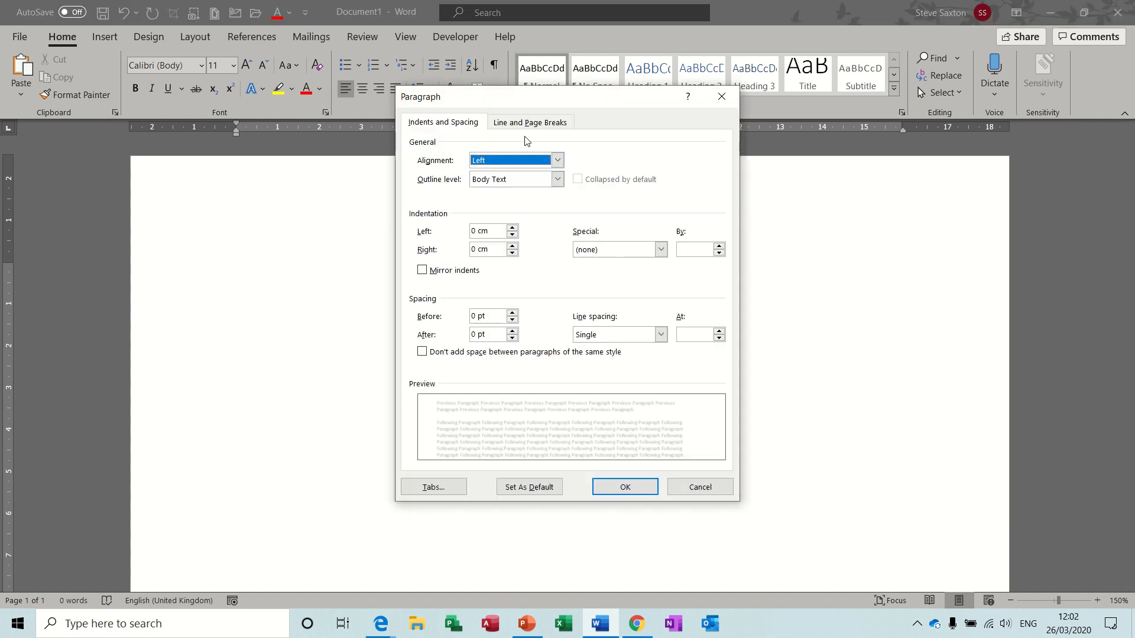
{"action": "left_click", "coordinate": [544, 123]}
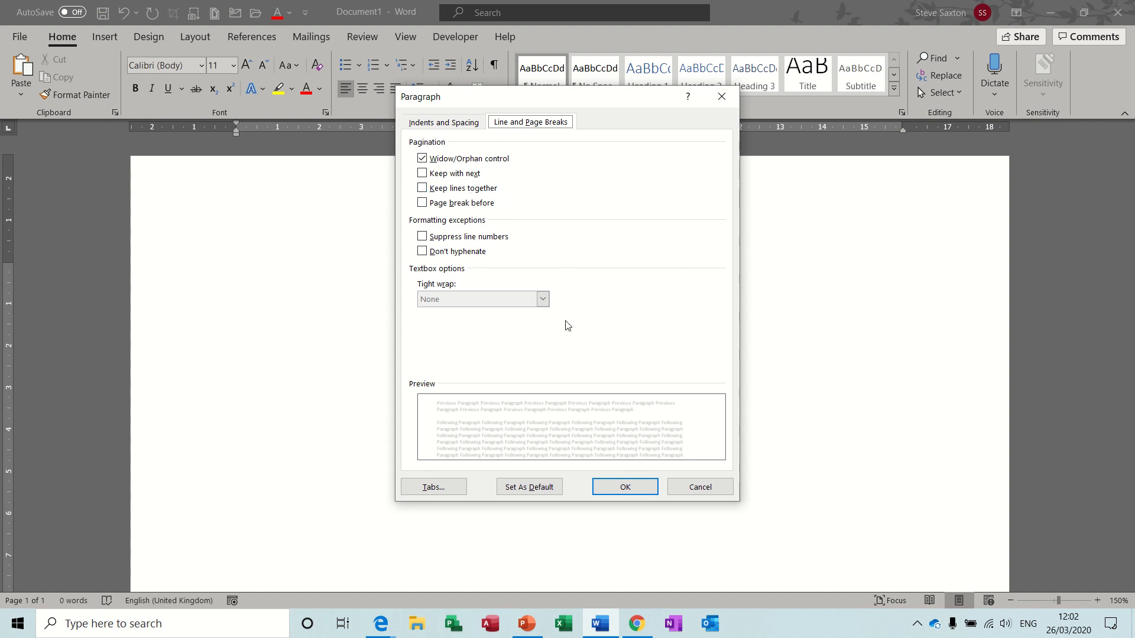
{"action": "left_click", "coordinate": [687, 486]}
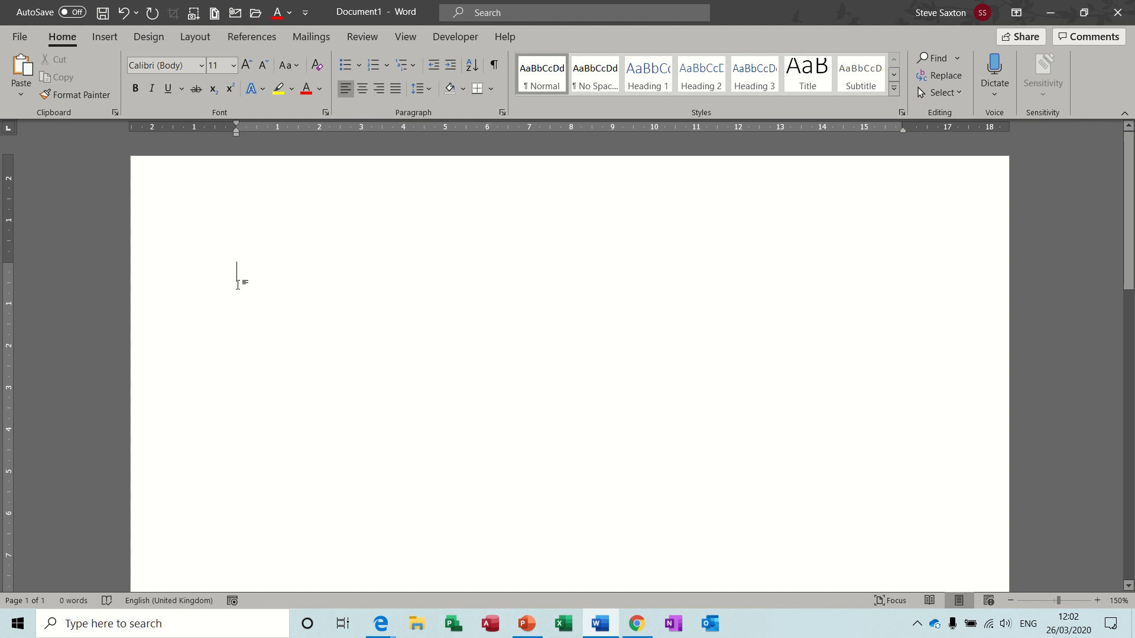
Glance at the Developer tab and View > Macros list, then go to File's Home page.
{"action": "left_click", "coordinate": [447, 38]}
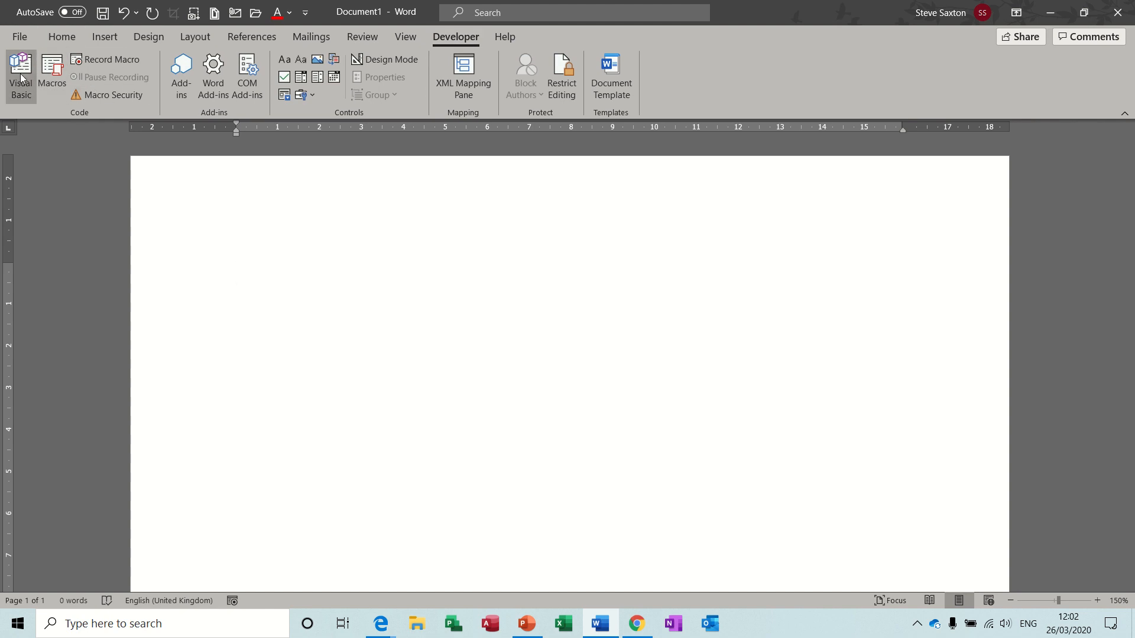
{"action": "left_click", "coordinate": [401, 38]}
{"action": "left_click", "coordinate": [866, 91]}
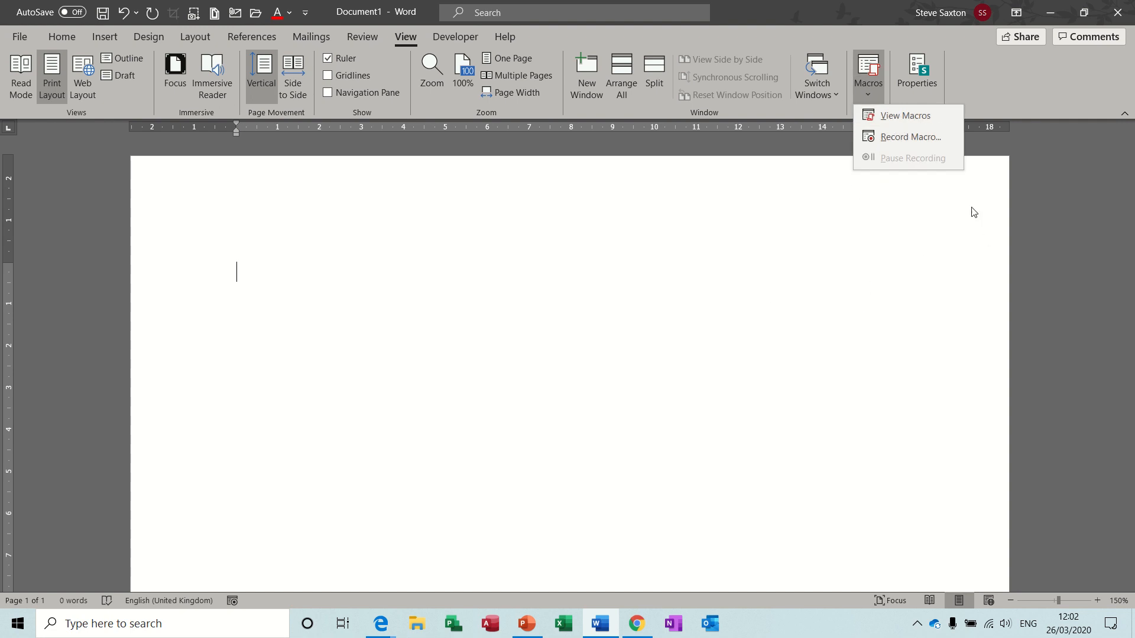
{"action": "left_click", "coordinate": [864, 90]}
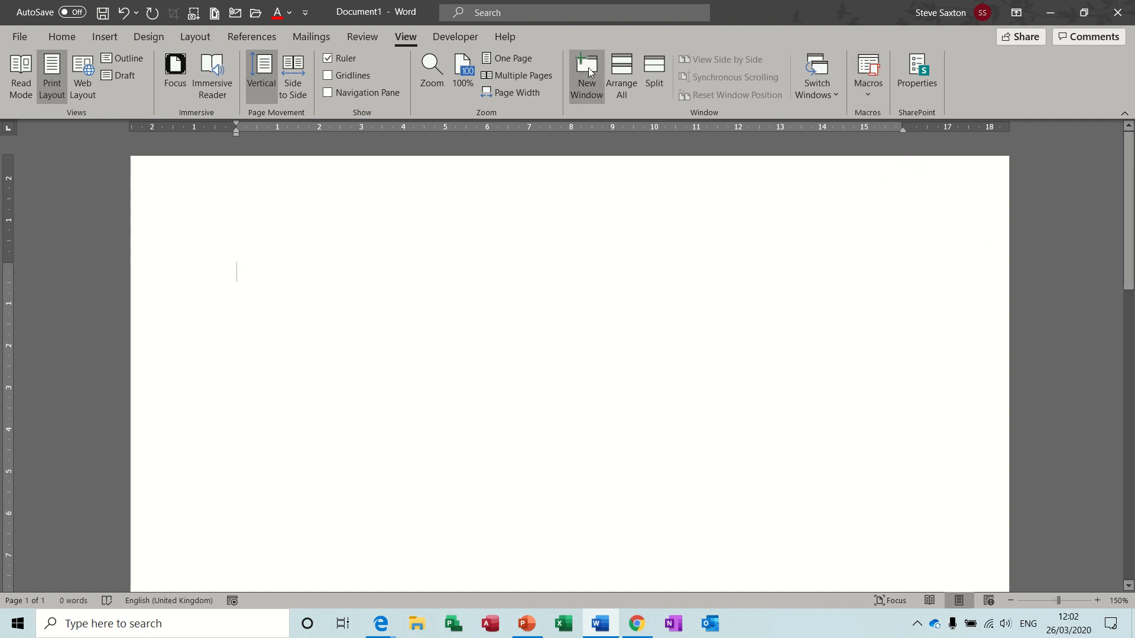
{"action": "left_click", "coordinate": [455, 35]}
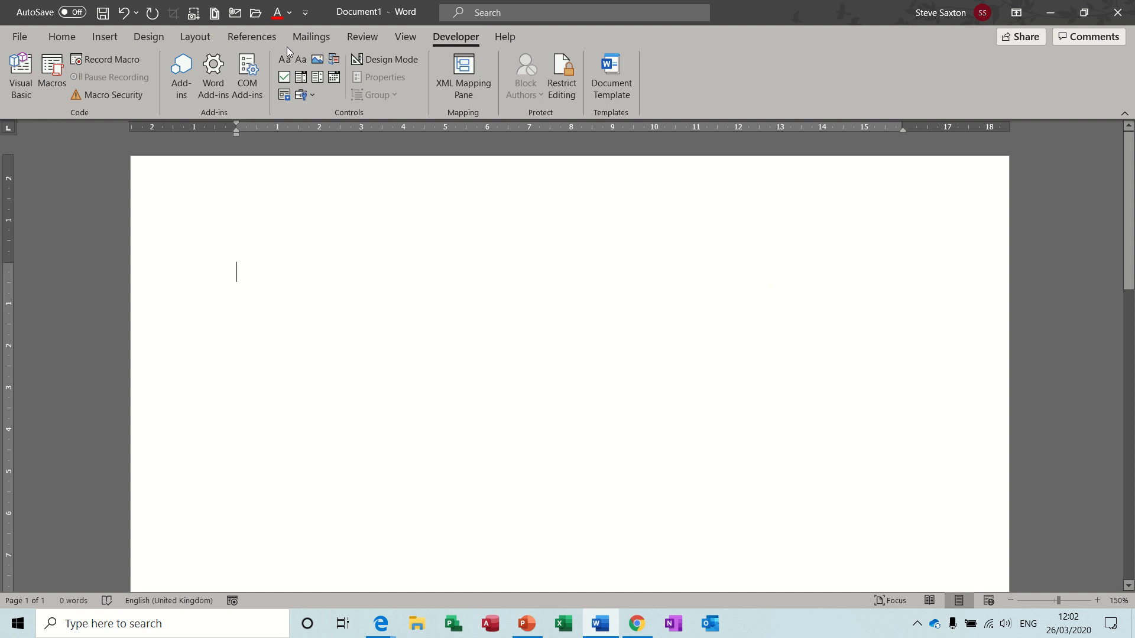
{"action": "left_click", "coordinate": [20, 36]}
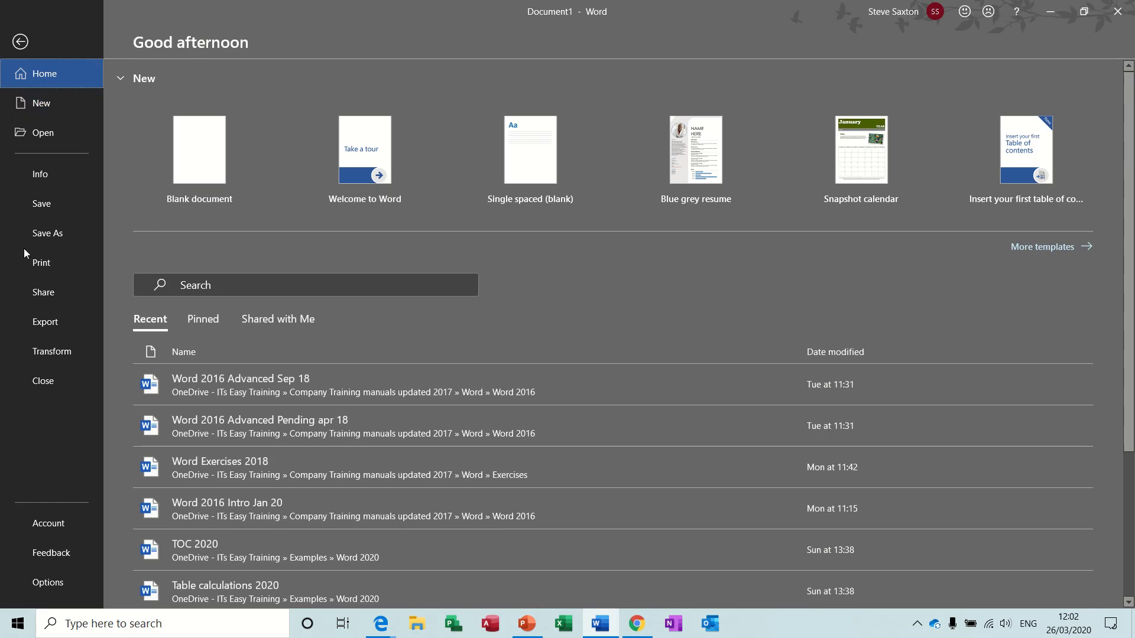
Look over the Customize Ribbon tab list in Word Options, then close it with OK.
{"action": "left_click", "coordinate": [40, 583]}
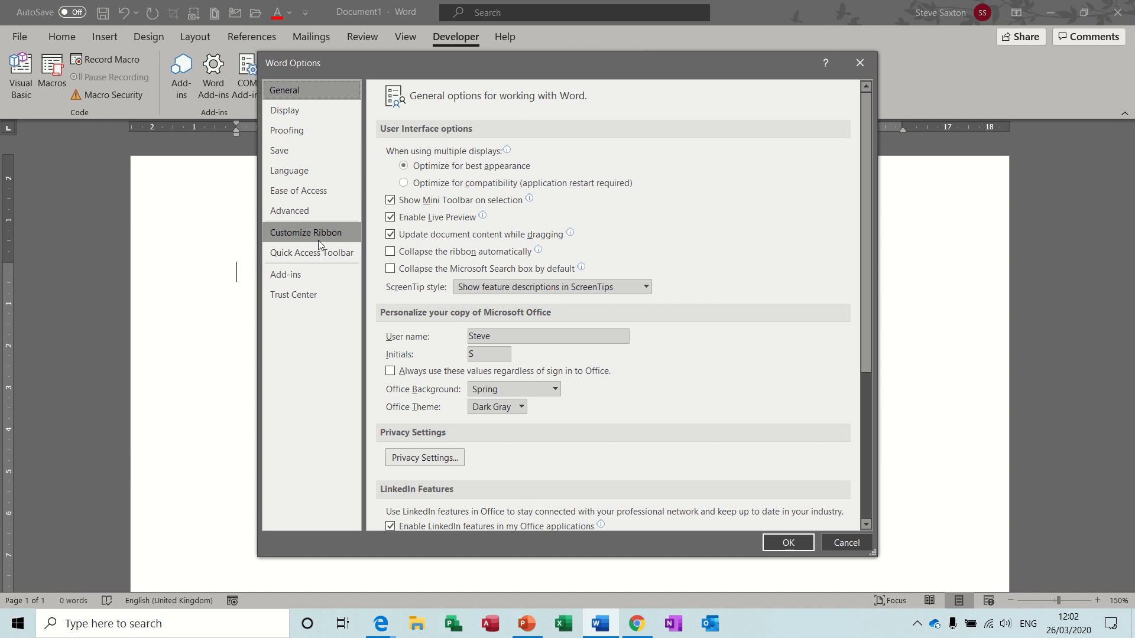
{"action": "left_click", "coordinate": [318, 236]}
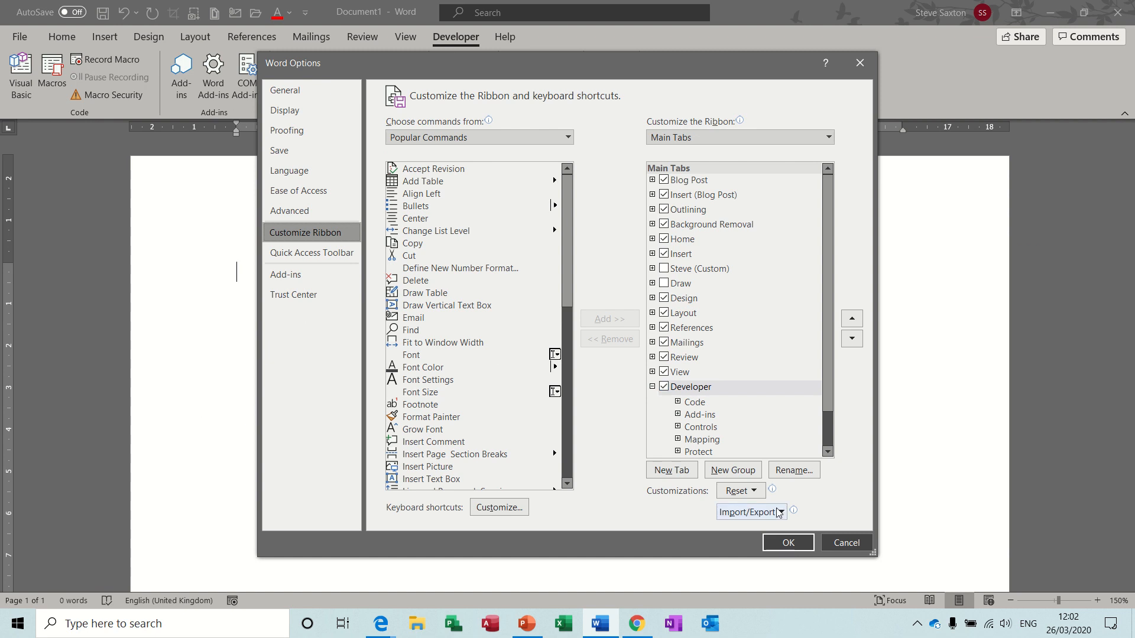
{"action": "left_click", "coordinate": [786, 542]}
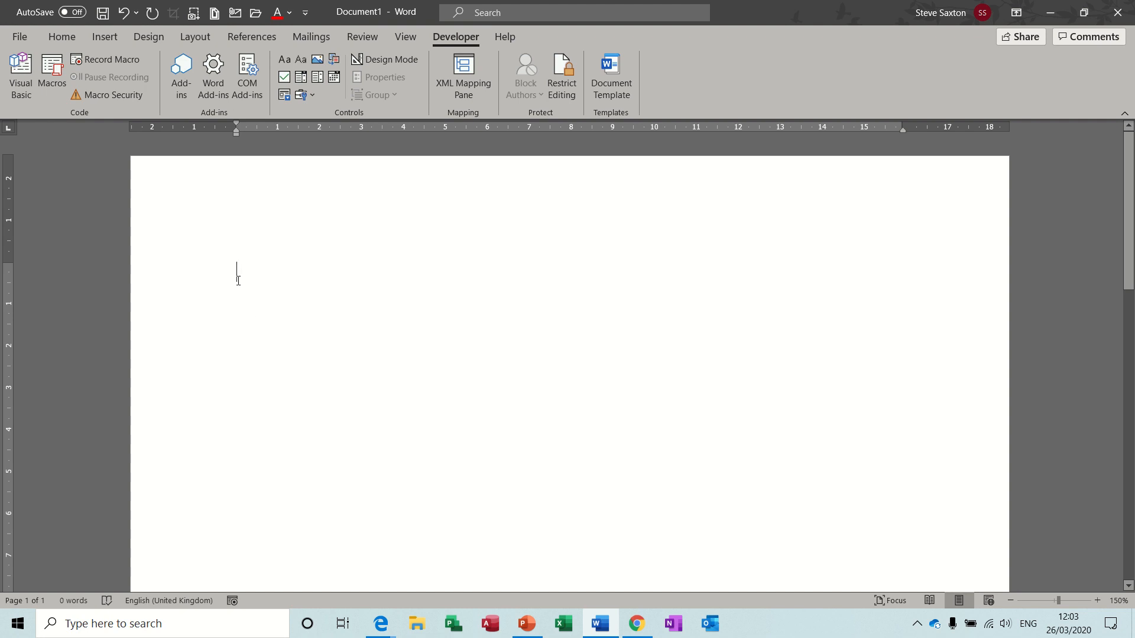
Start recording a macro named 'steve' and add it to the Quick Access Toolbar.
{"action": "left_click", "coordinate": [115, 62]}
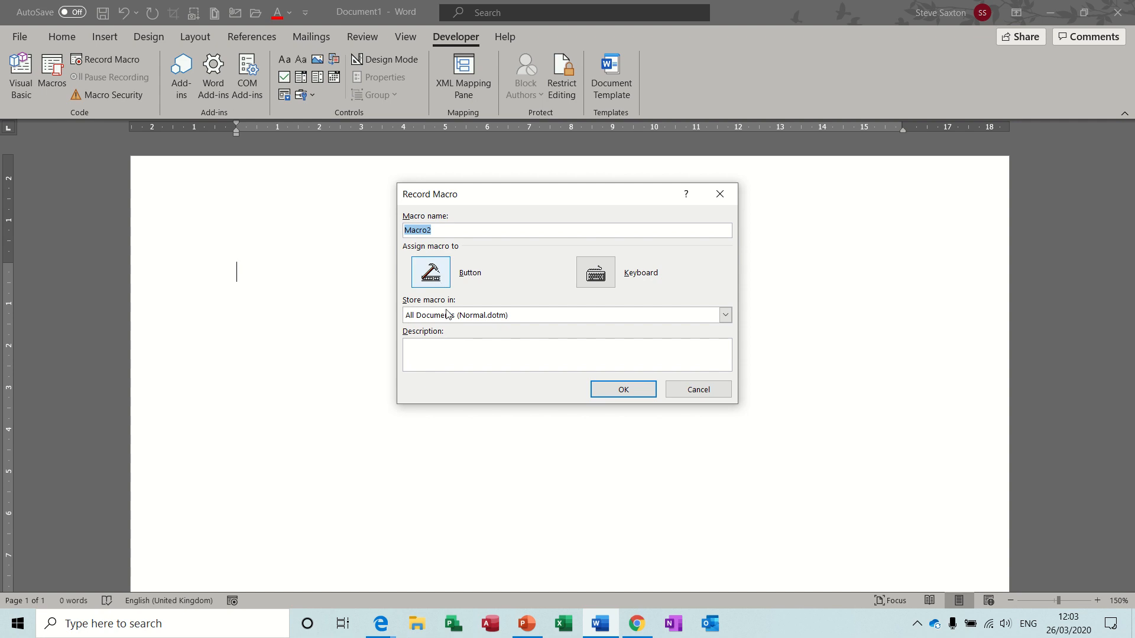
{"action": "type", "text": "steve"}
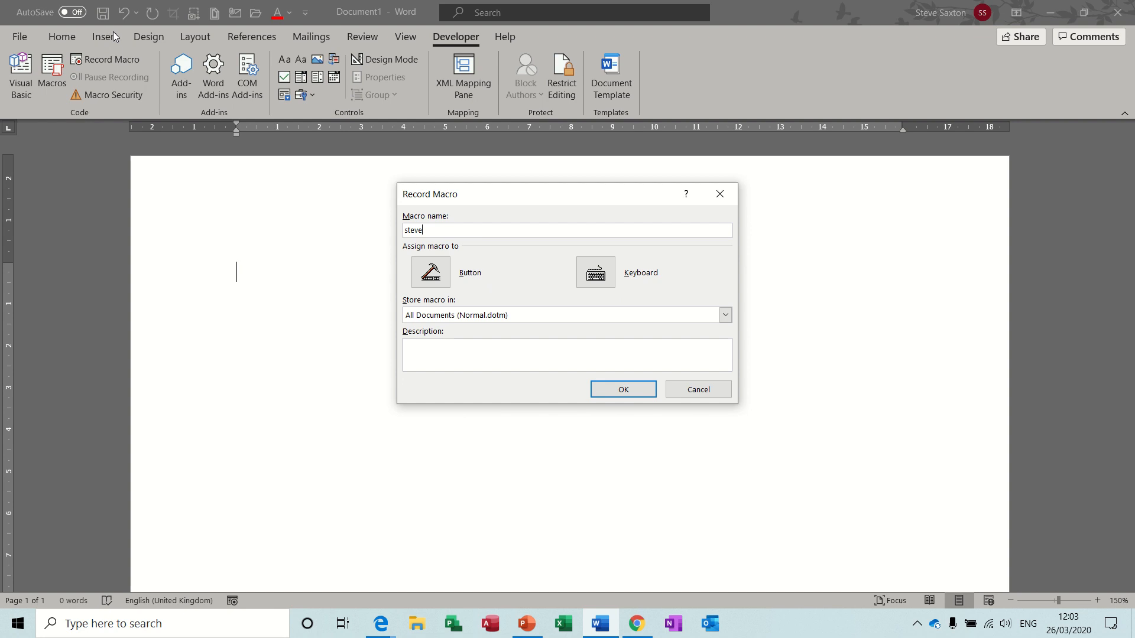
{"action": "left_click", "coordinate": [430, 271]}
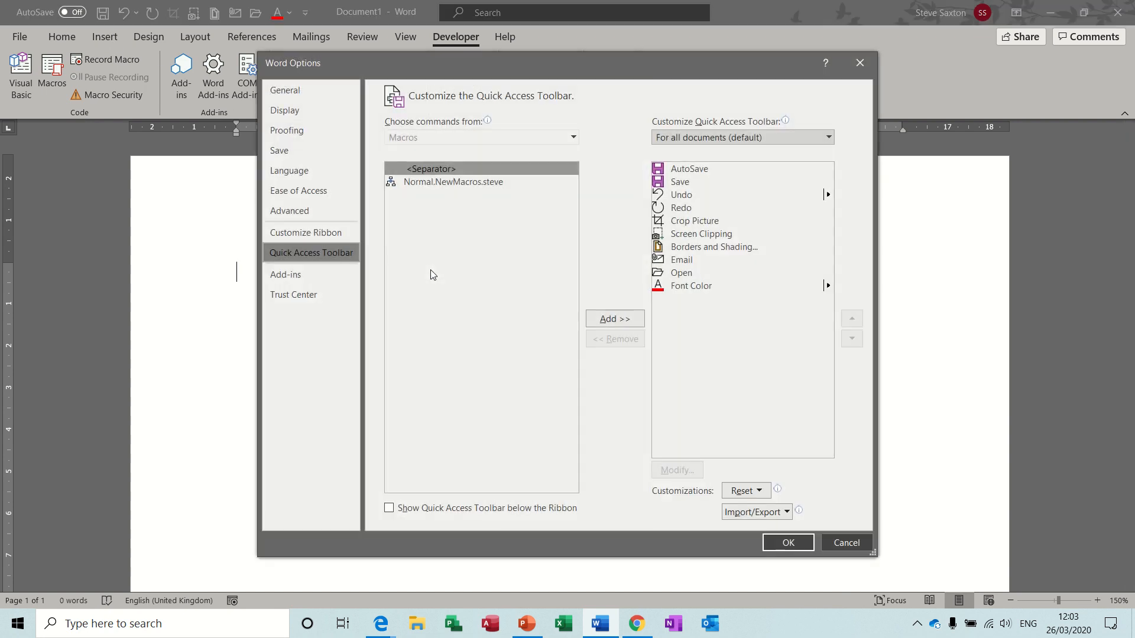
{"action": "left_click", "coordinate": [485, 187]}
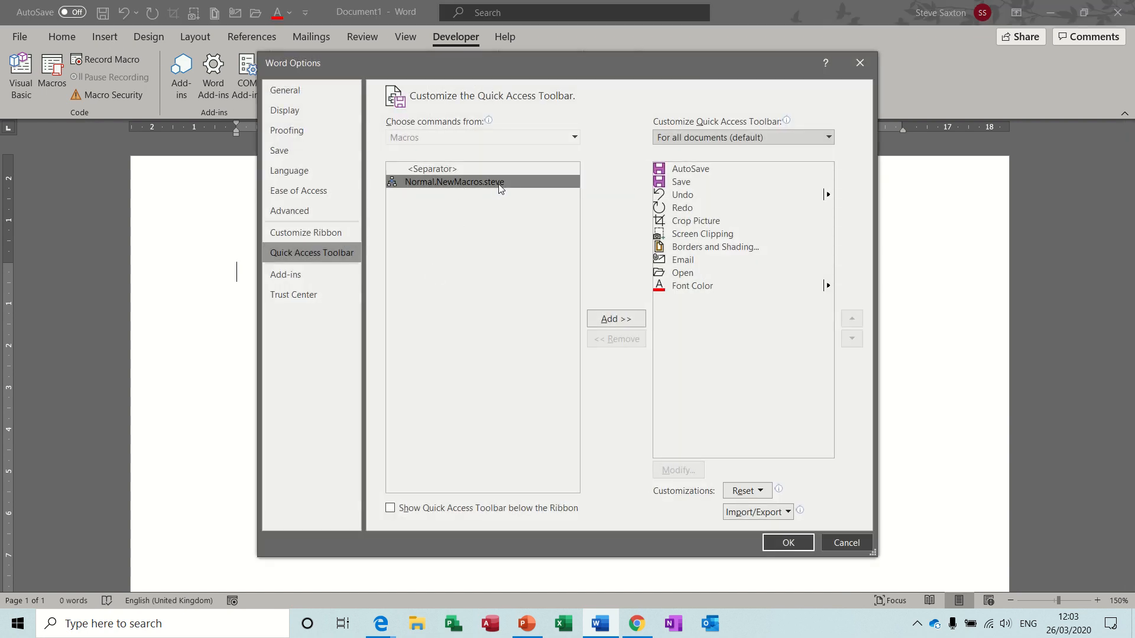
{"action": "left_click", "coordinate": [613, 320]}
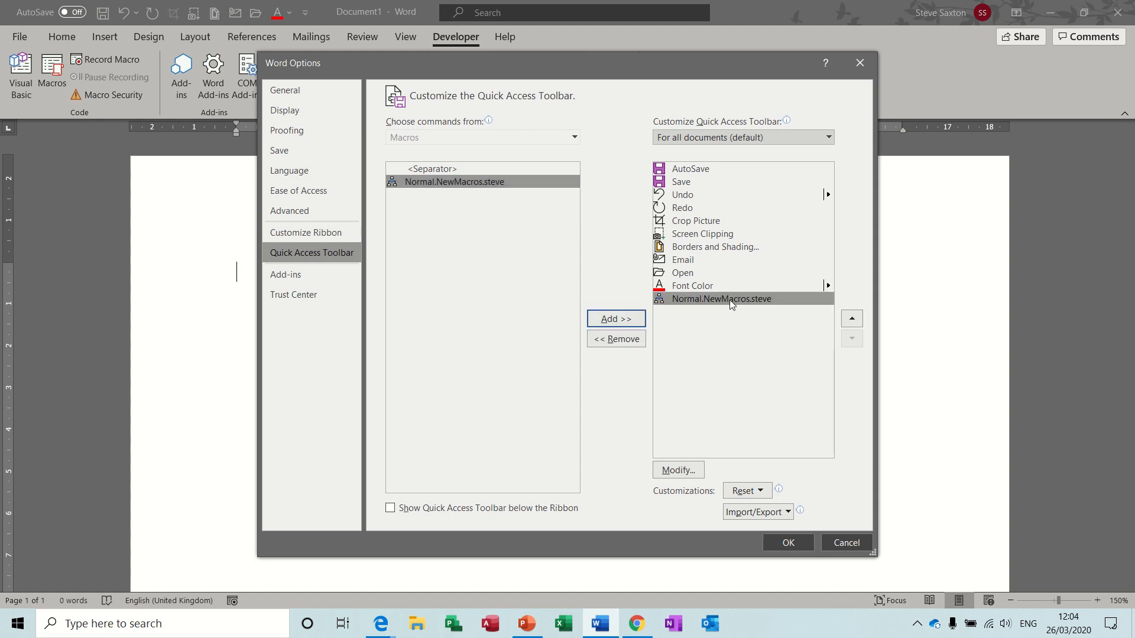
Give the toolbar button a smiley icon and the display name 'steve', then confirm.
{"action": "left_click", "coordinate": [678, 470]}
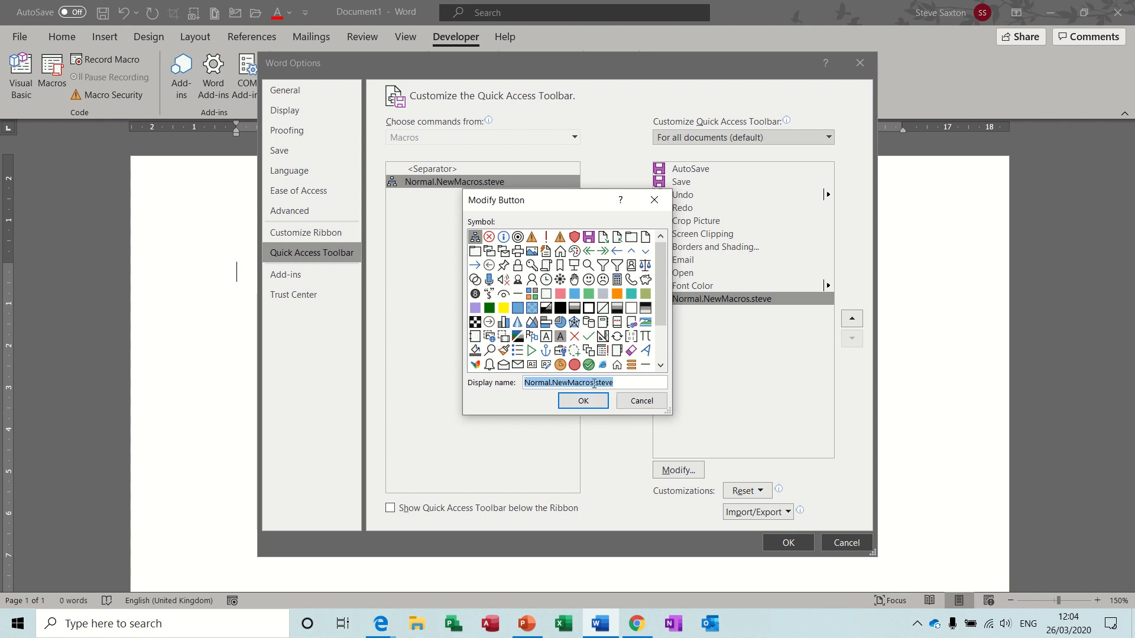
{"action": "left_click_drag", "start_coordinate": [596, 383], "coordinate": [512, 386]}
{"action": "key", "text": "BackSpace"}
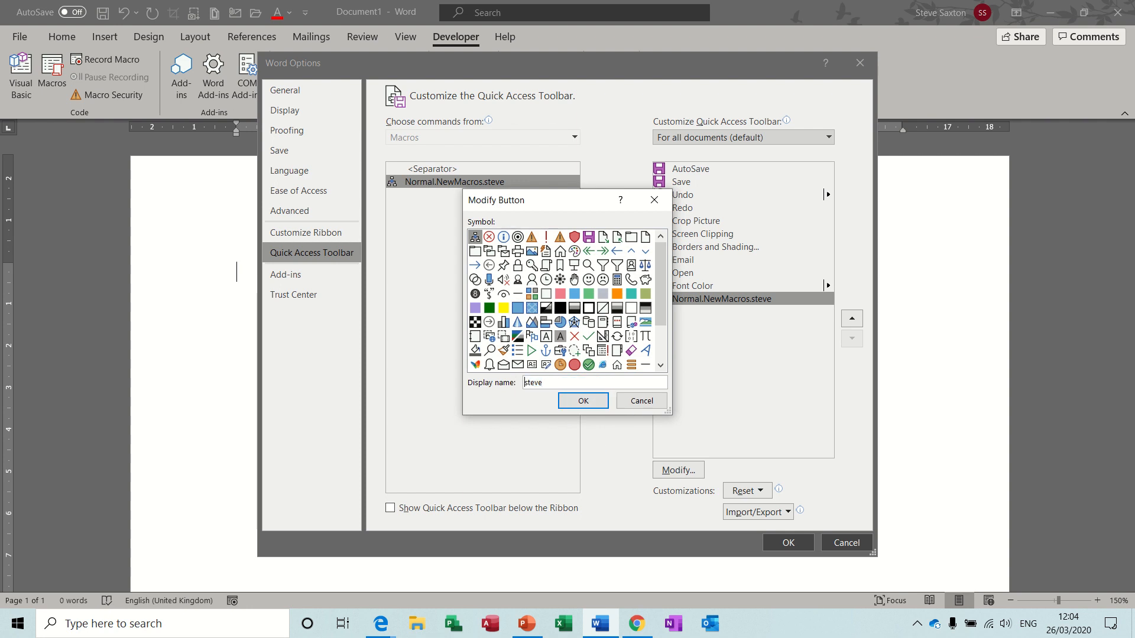
{"action": "left_click", "coordinate": [588, 281]}
{"action": "left_click", "coordinate": [583, 402]}
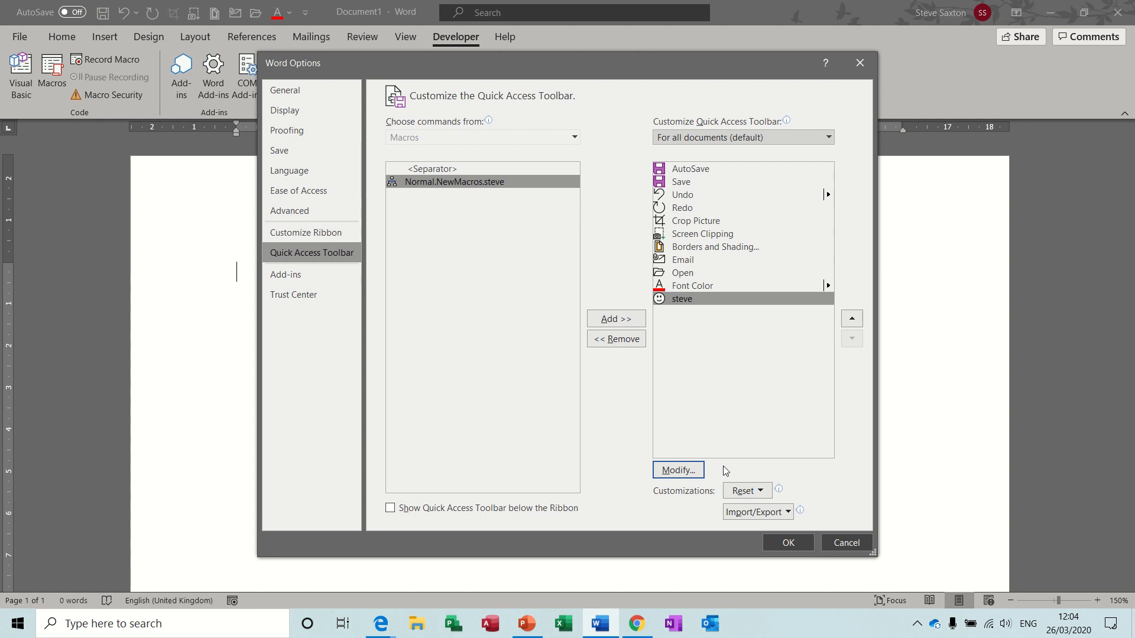
{"action": "left_click", "coordinate": [785, 542]}
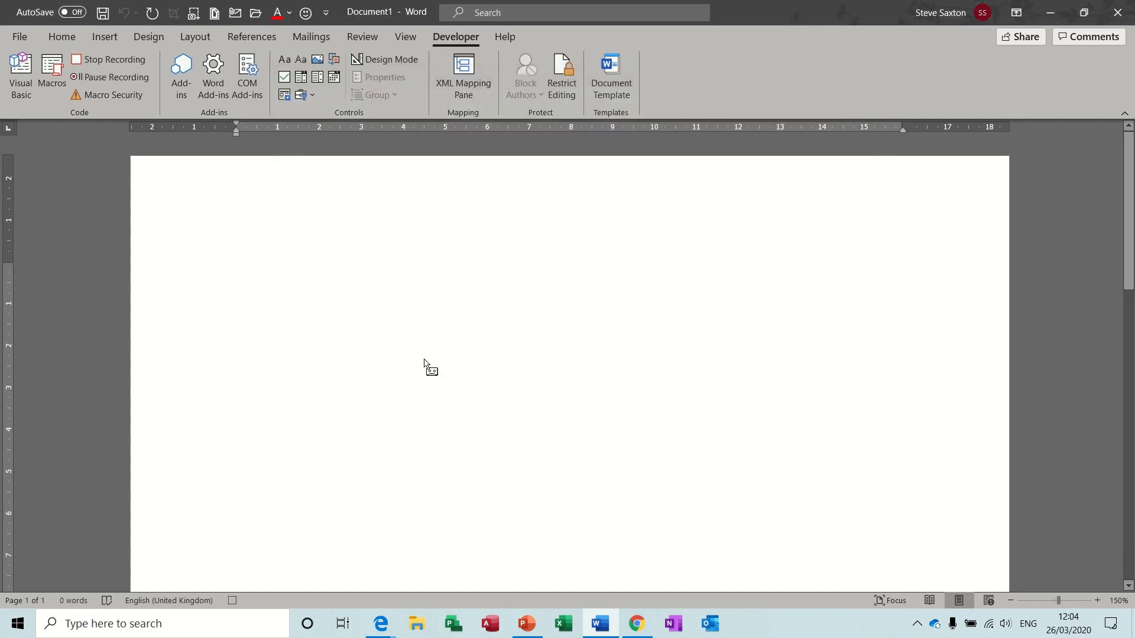
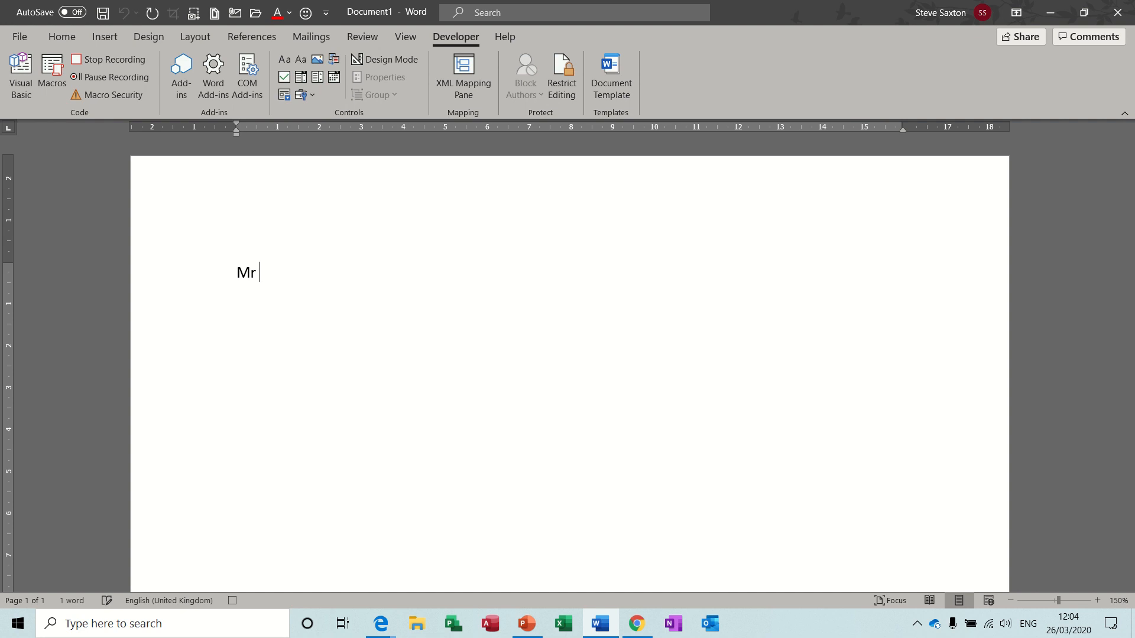
Type the recipient's name line, capitalising the surname's first letter.
{"action": "key", "text": "Return"}
{"action": "left_click", "coordinate": [278, 275]}
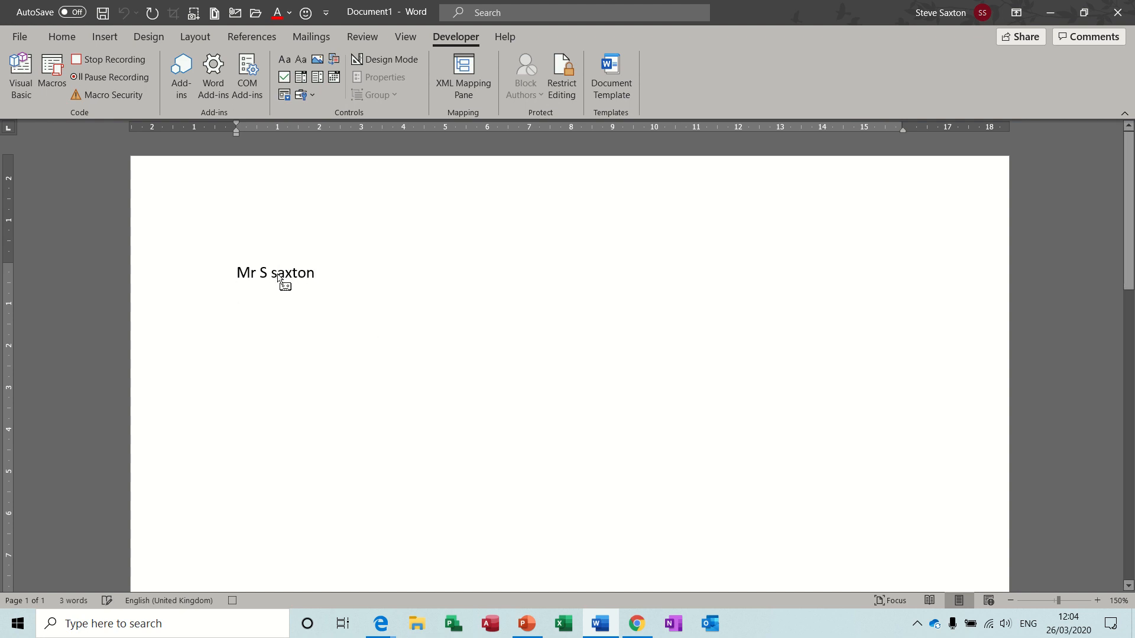
{"action": "key", "text": "BackSpace"}
{"action": "type", "text": "S"}
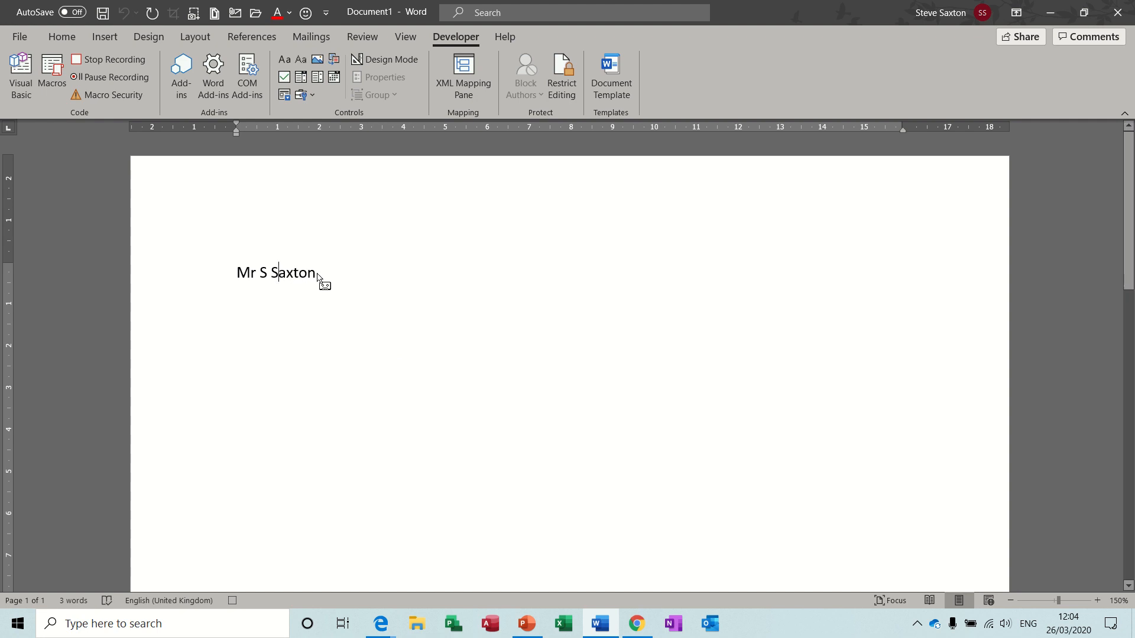
{"action": "key", "text": "End"}
{"action": "key", "text": "Down"}
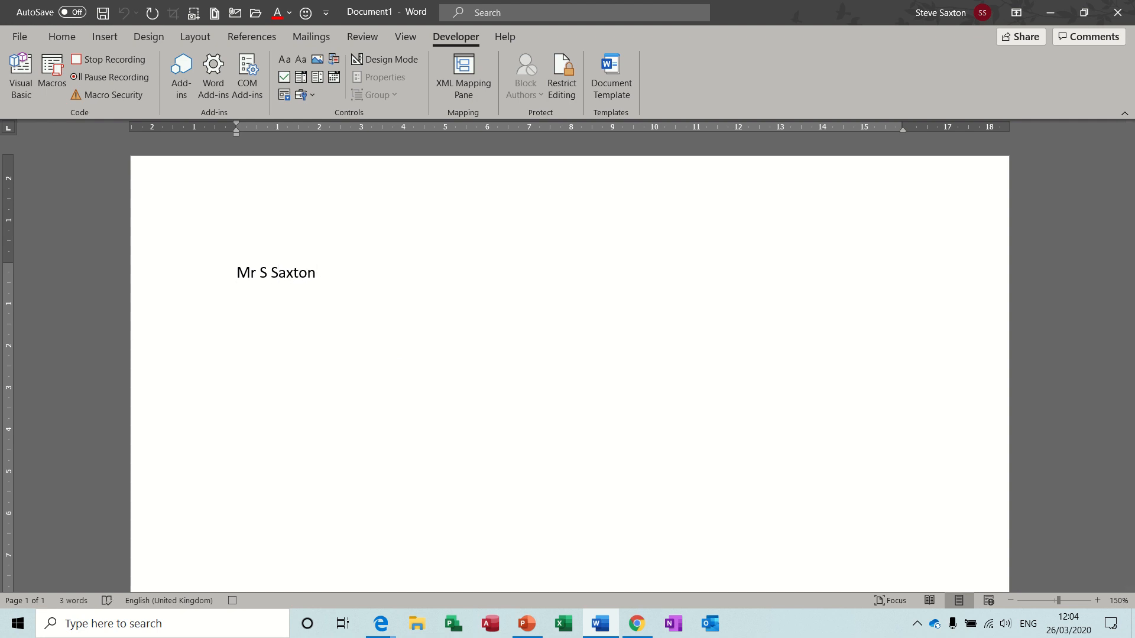
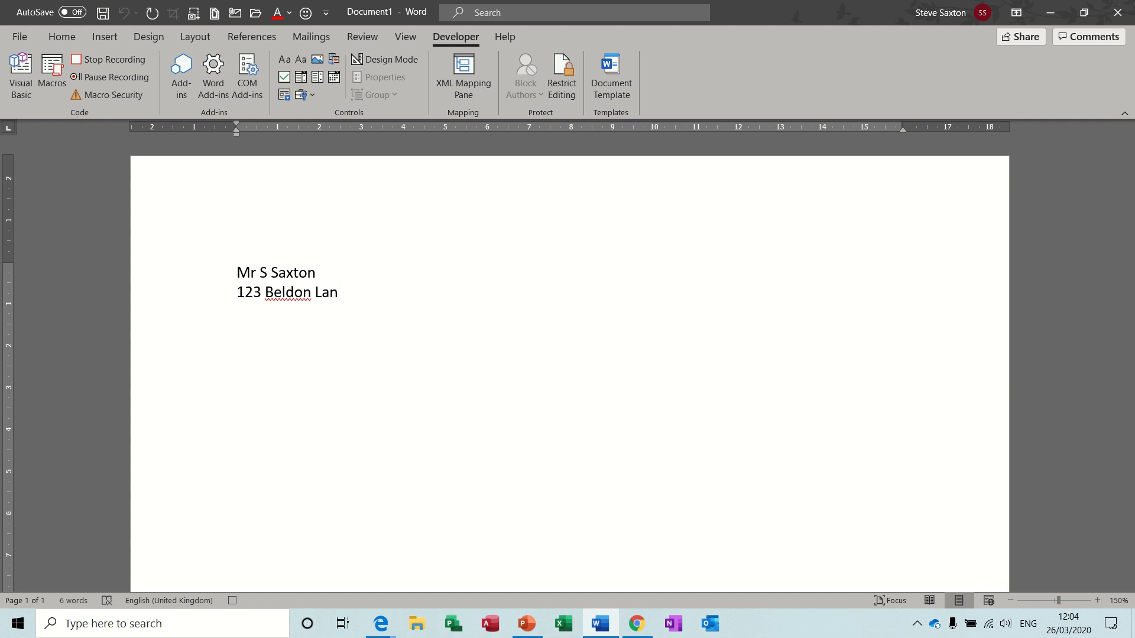
Type the street, town and postcode lines of the address, ending on an empty line.
{"action": "key", "text": "Return"}
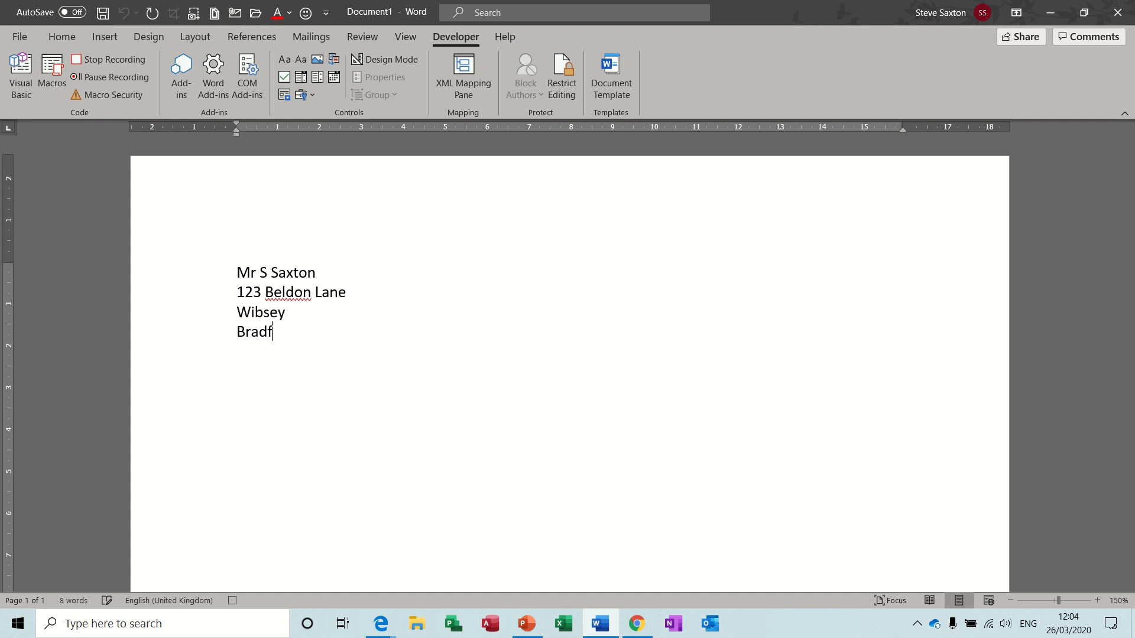
{"action": "key", "text": "Return"}
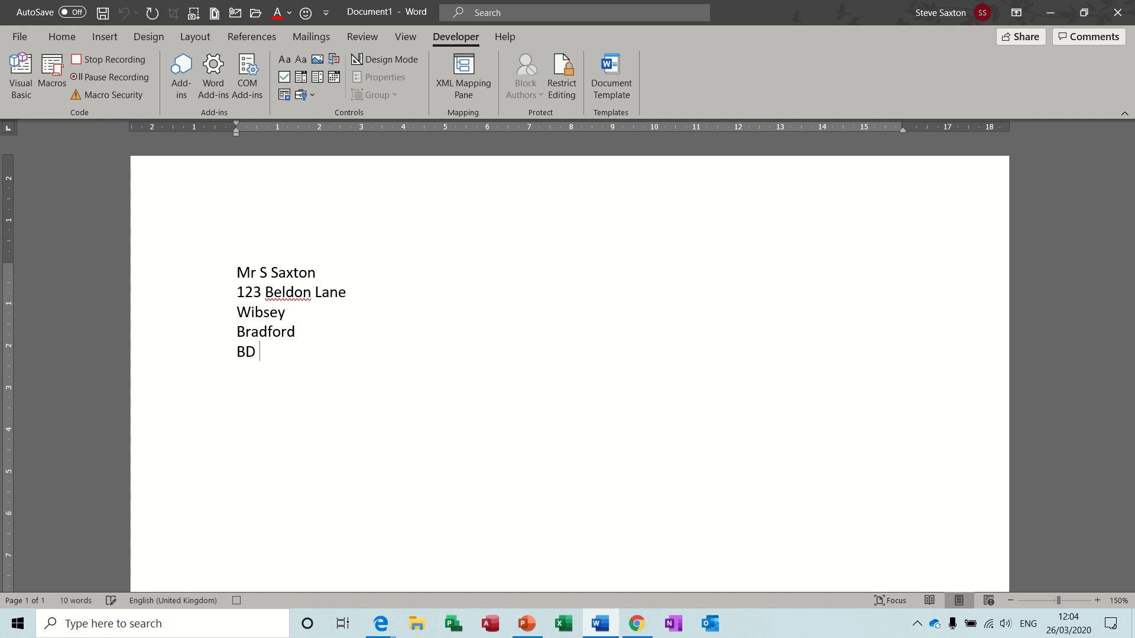
{"action": "key", "text": "Return"}
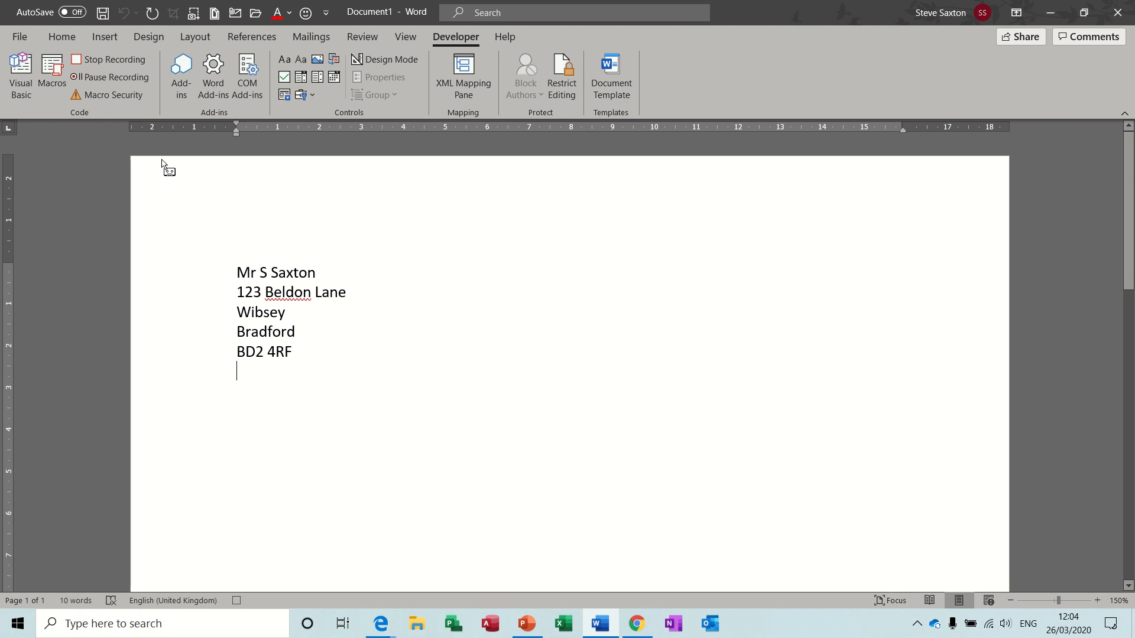
Stop the macro recording and delete the five-line address it typed.
{"action": "left_click", "coordinate": [116, 61]}
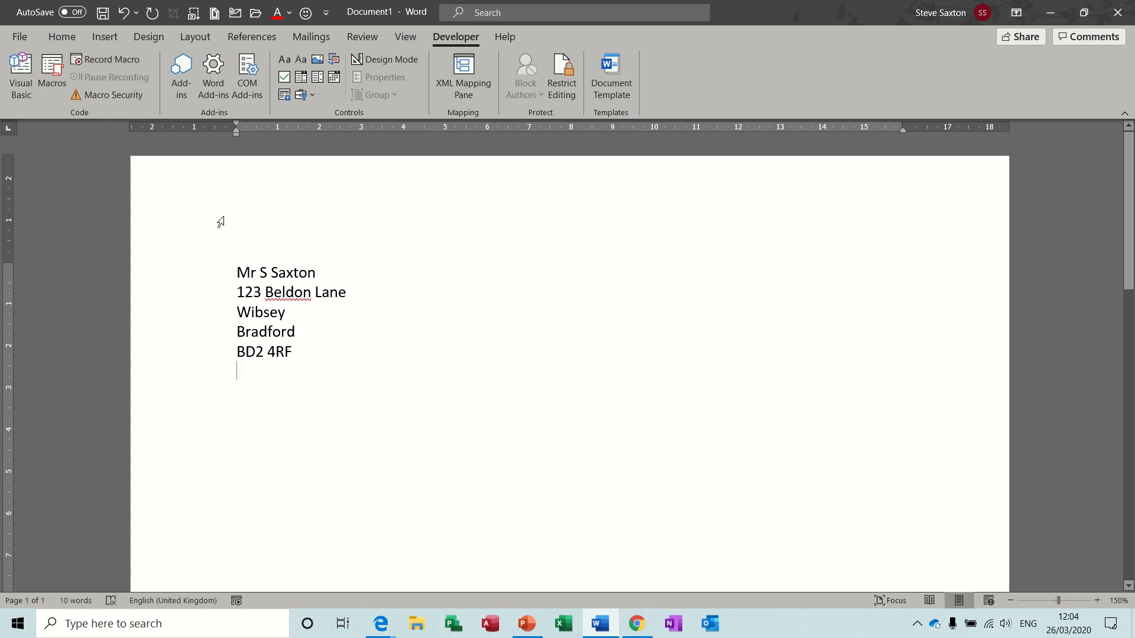
{"action": "left_click_drag", "start_coordinate": [221, 279], "coordinate": [233, 354]}
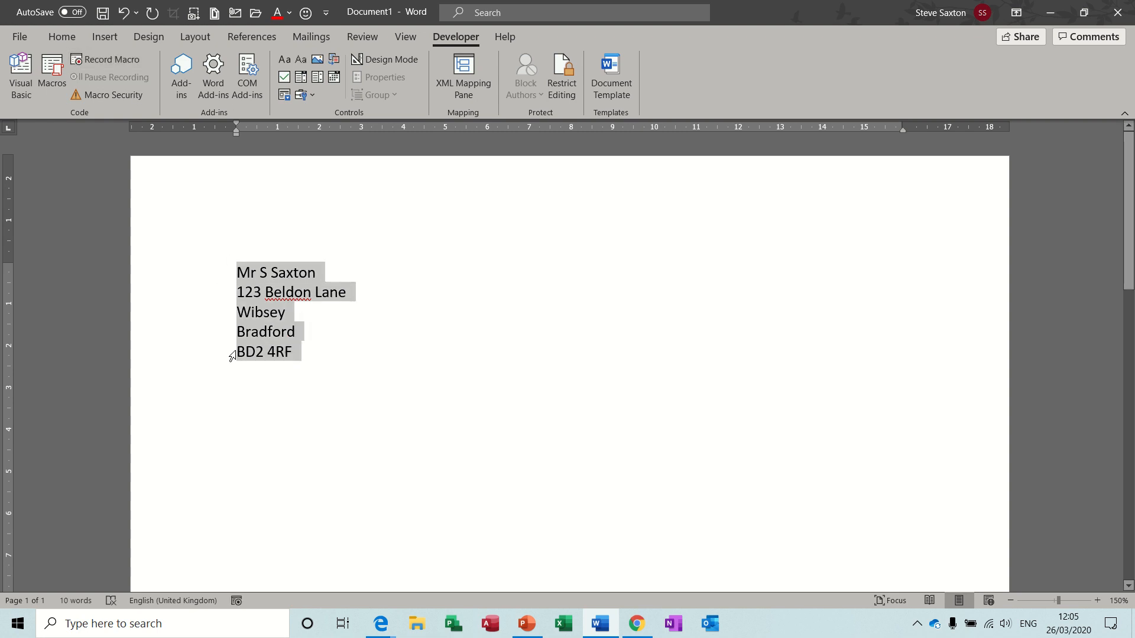
{"action": "key", "text": "Delete"}
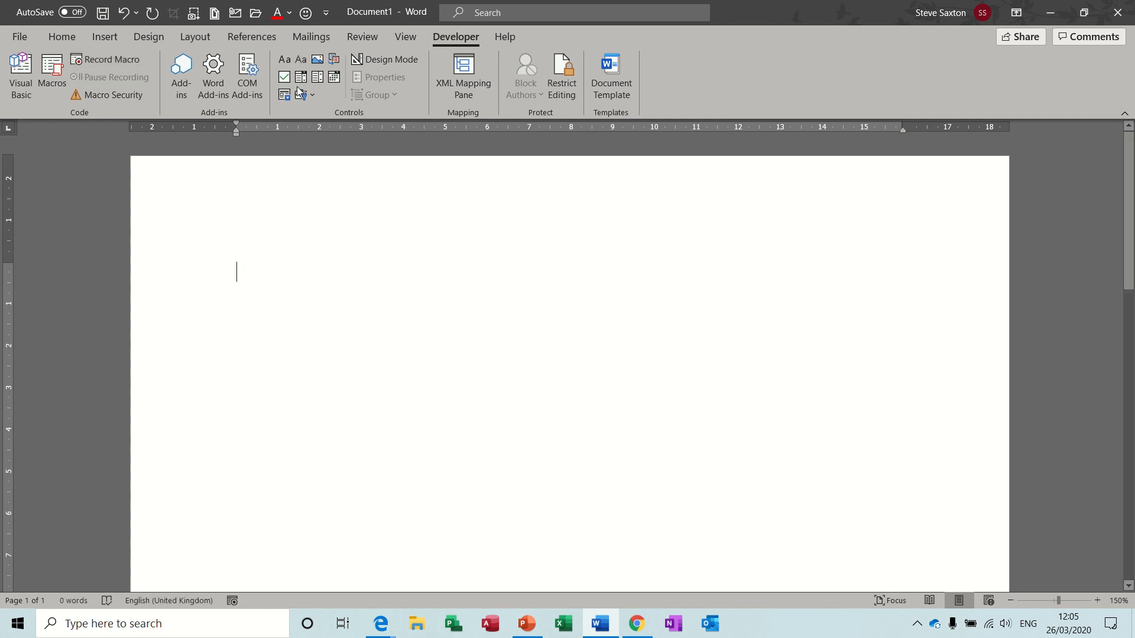
Run the address macro four times from the Quick Access Toolbar, then clear all the copies.
{"action": "left_click", "coordinate": [306, 14]}
{"action": "left_click", "coordinate": [307, 14]}
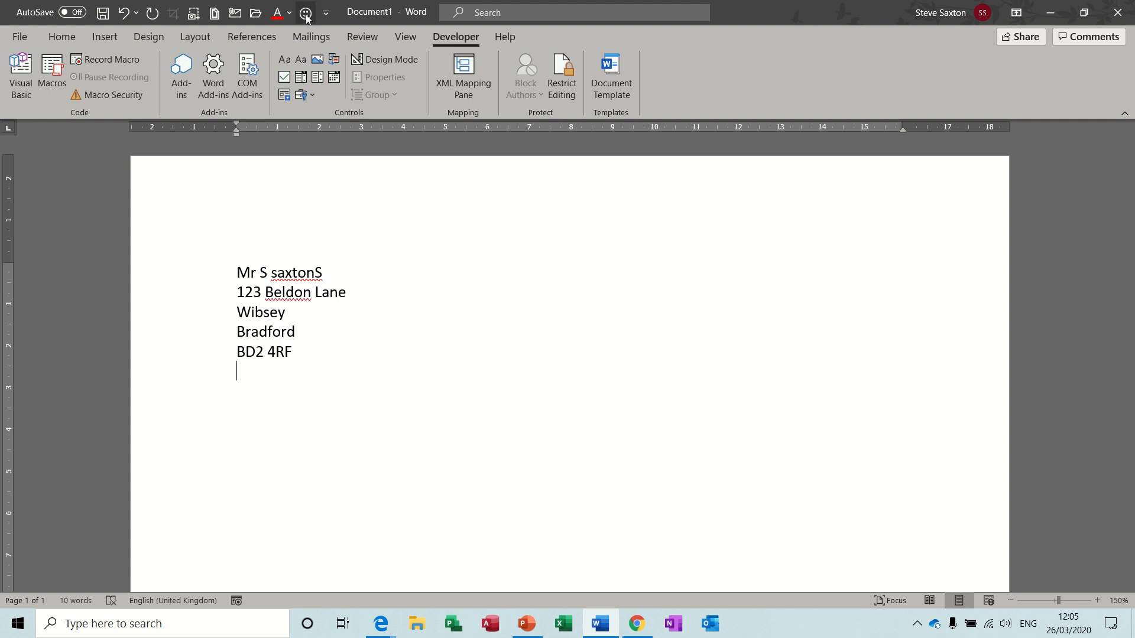
{"action": "left_click", "coordinate": [306, 14]}
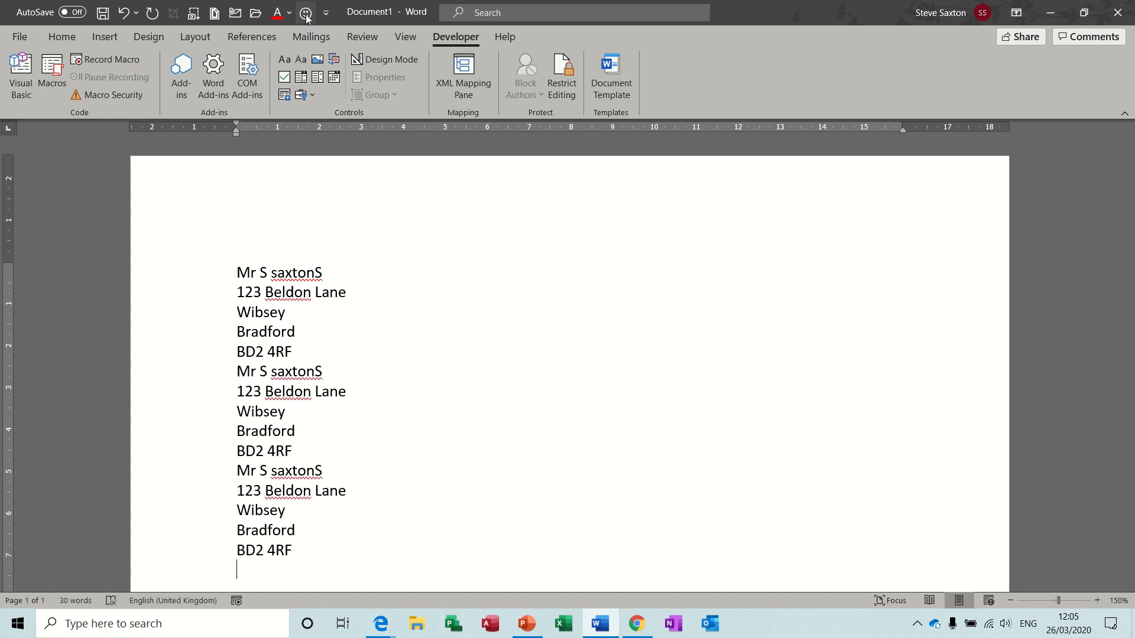
{"action": "left_click", "coordinate": [306, 17]}
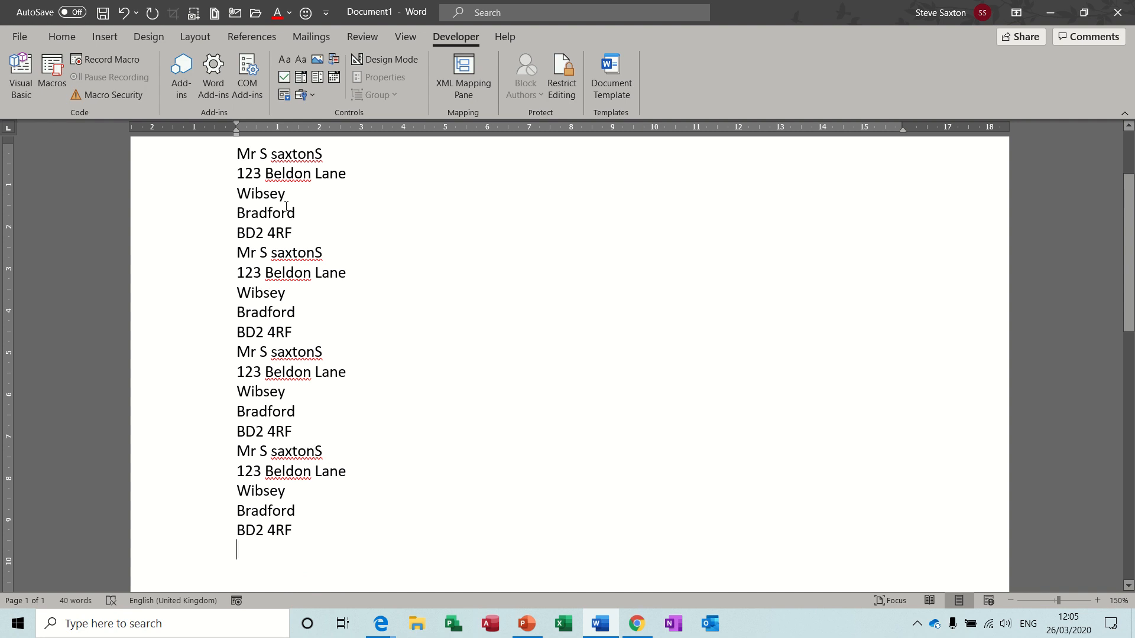
{"action": "key", "text": "ctrl+a"}
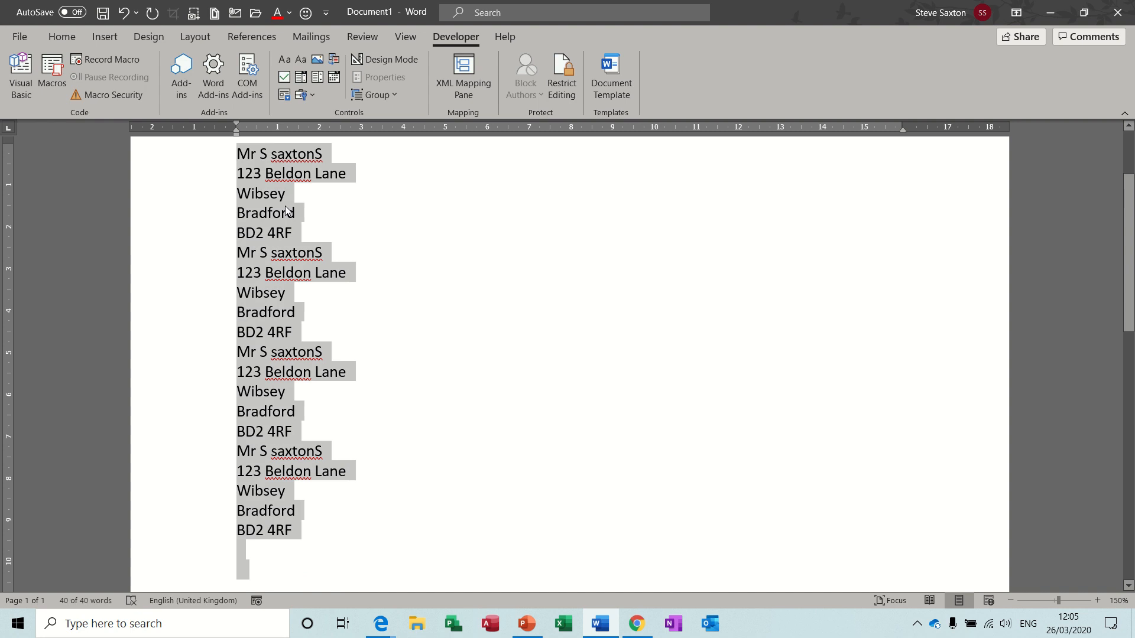
{"action": "key", "text": "Delete"}
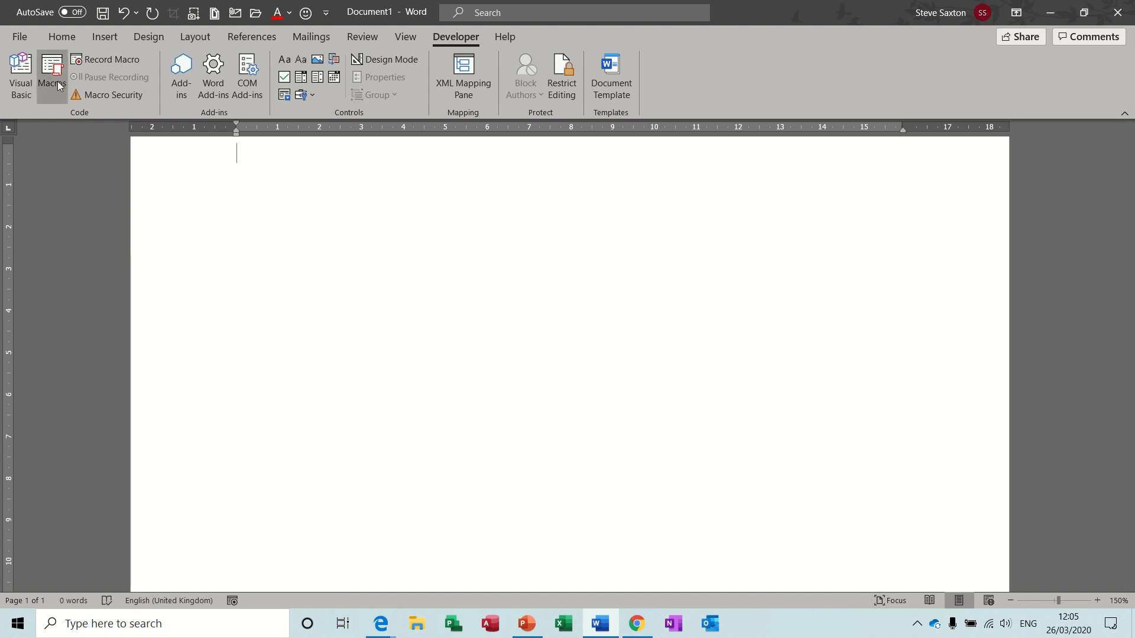
In the Visual Basic editor, open the NewMacros module under Normal > Modules.
{"action": "left_click", "coordinate": [21, 72]}
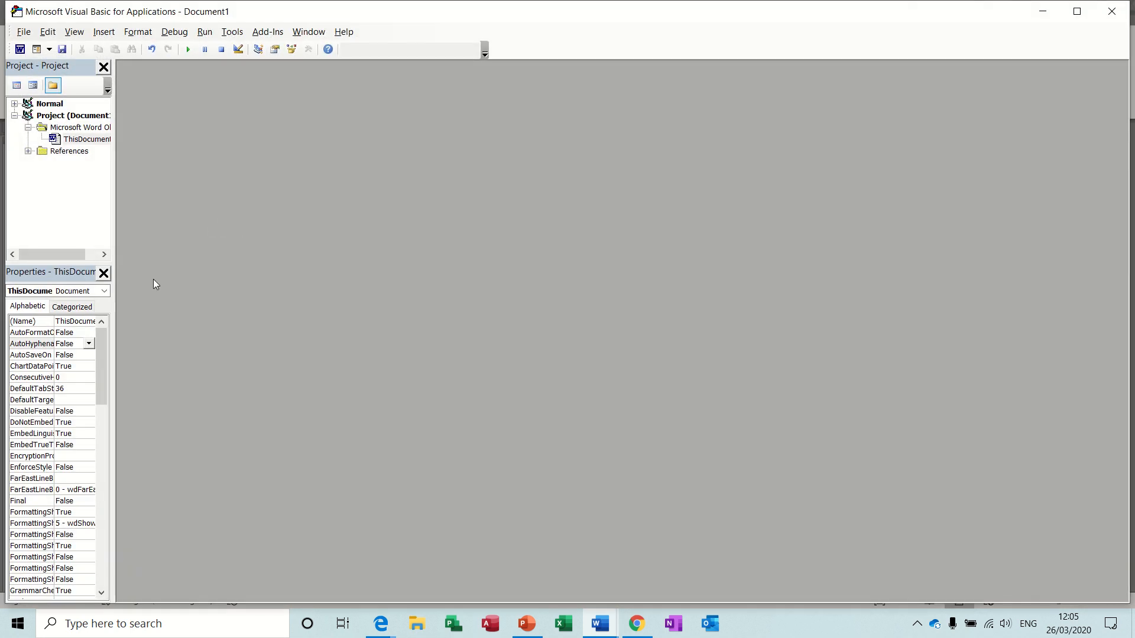
{"action": "left_click", "coordinate": [82, 141]}
{"action": "left_click", "coordinate": [59, 152]}
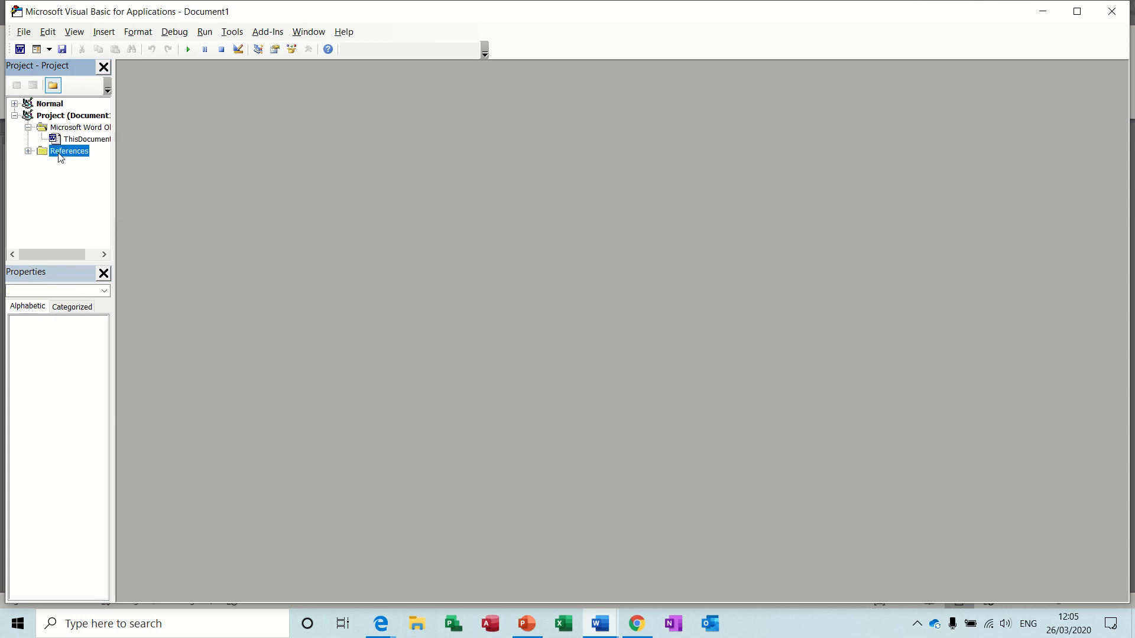
{"action": "left_click", "coordinate": [55, 128]}
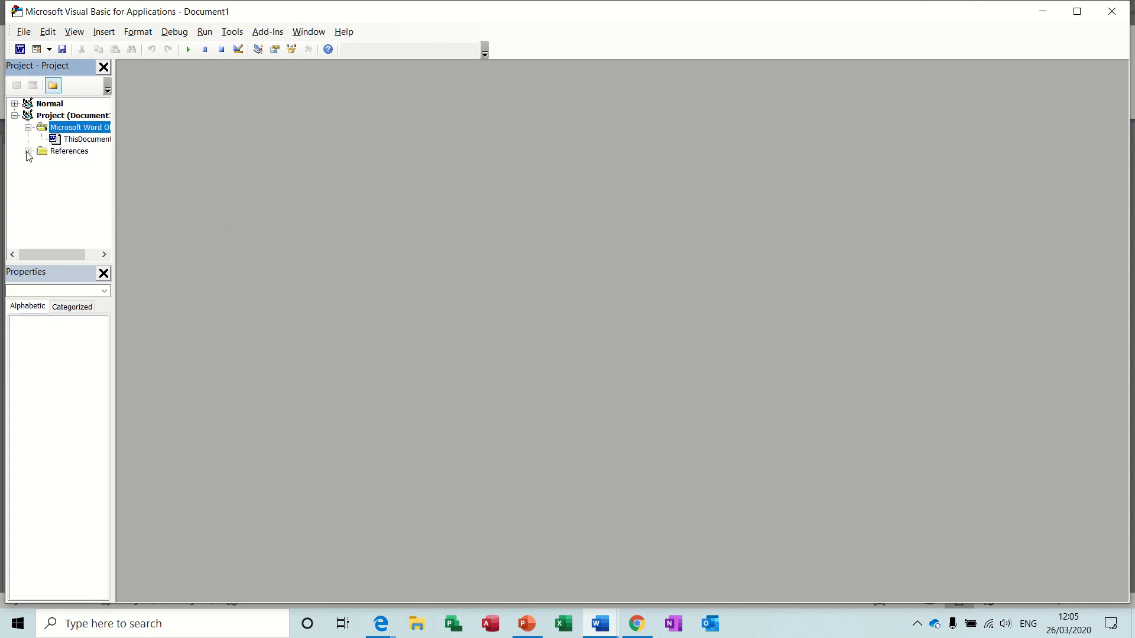
{"action": "left_click", "coordinate": [28, 151]}
{"action": "left_click", "coordinate": [102, 273]}
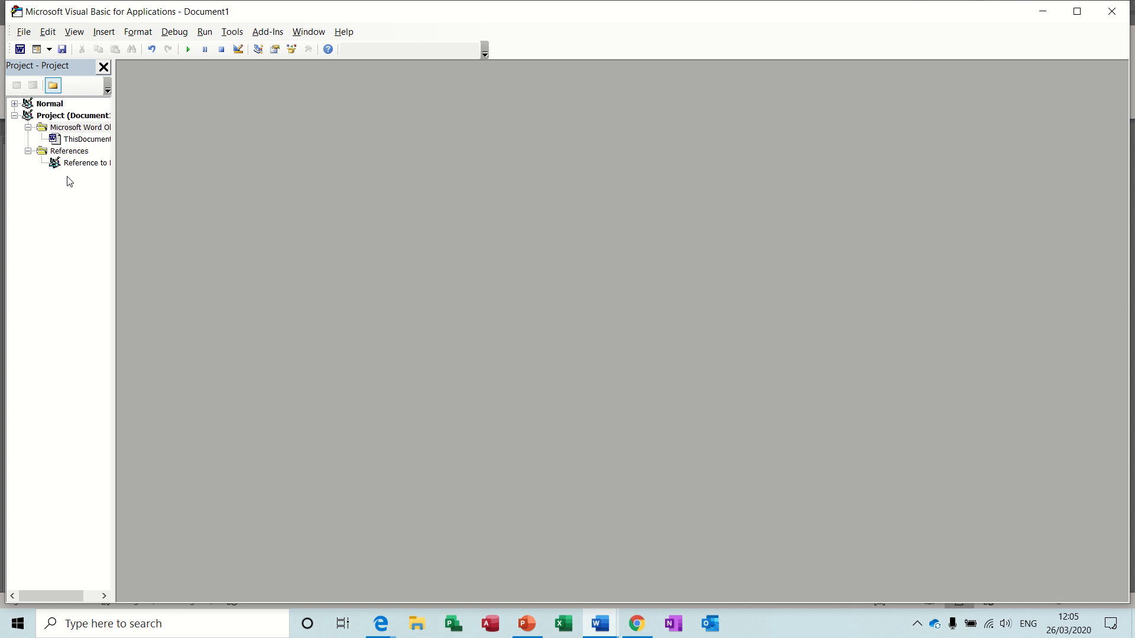
{"action": "left_click", "coordinate": [52, 142]}
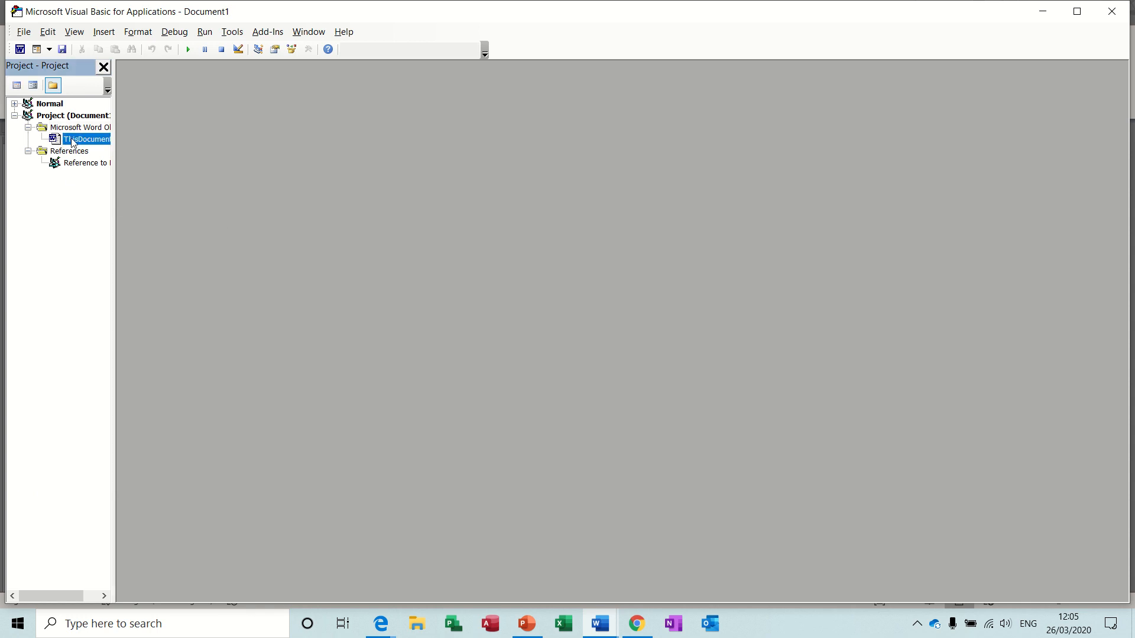
{"action": "left_click", "coordinate": [14, 103]}
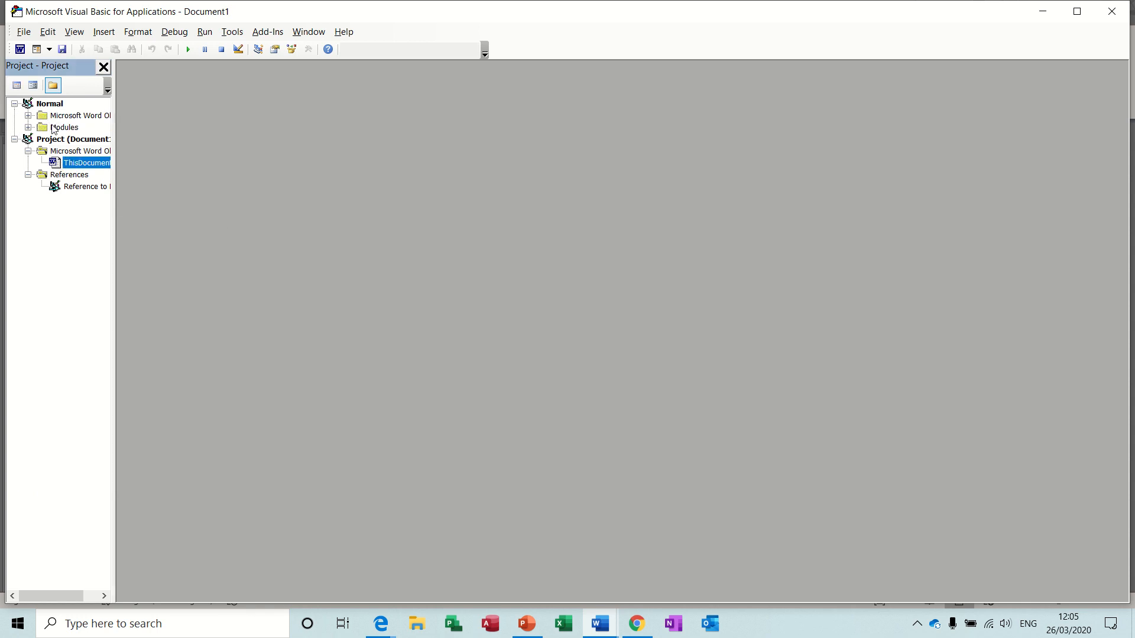
{"action": "left_click", "coordinate": [57, 128]}
{"action": "left_click", "coordinate": [28, 128]}
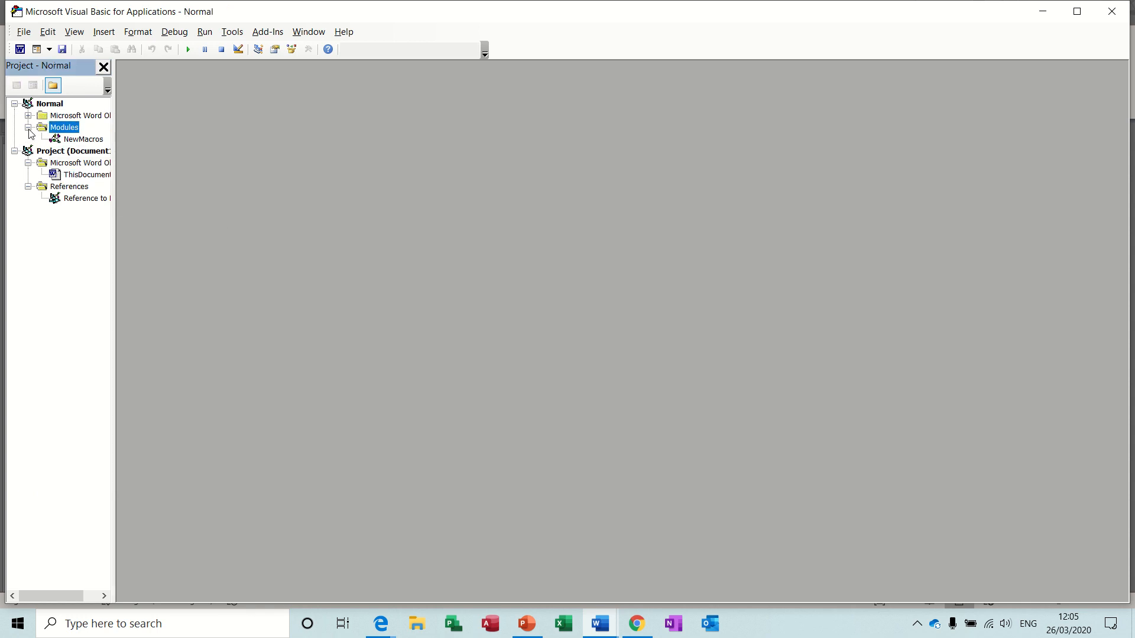
{"action": "left_click", "coordinate": [72, 140]}
{"action": "double_click", "coordinate": [71, 143]}
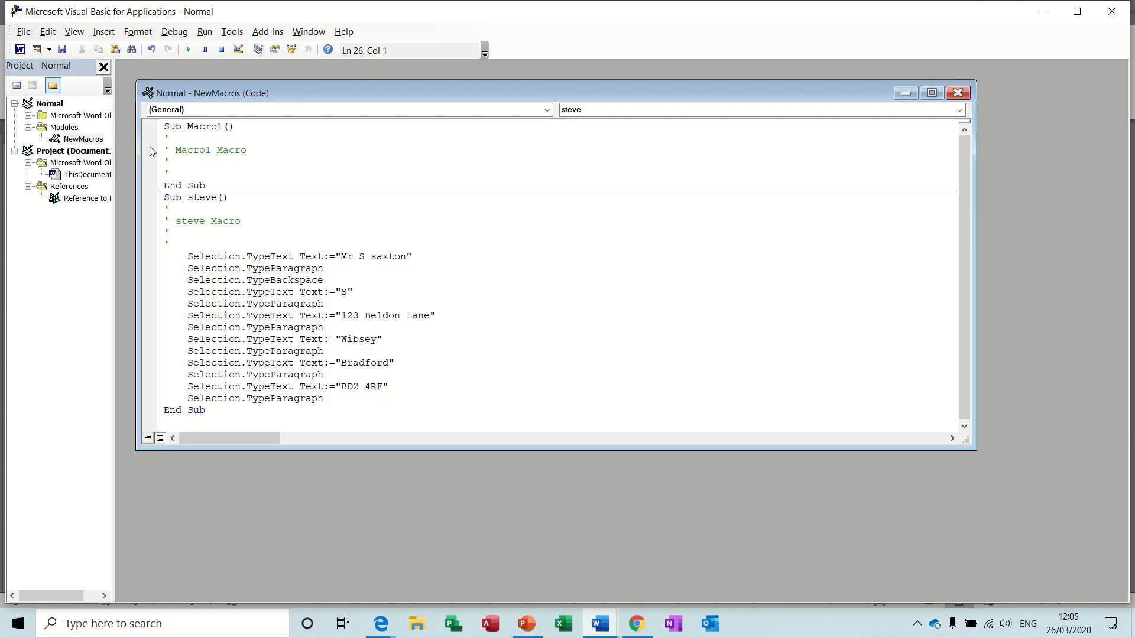
Delete the stray TypeText "S" line, capitalise the surname's first letter, and close the code window.
{"action": "left_click", "coordinate": [158, 296]}
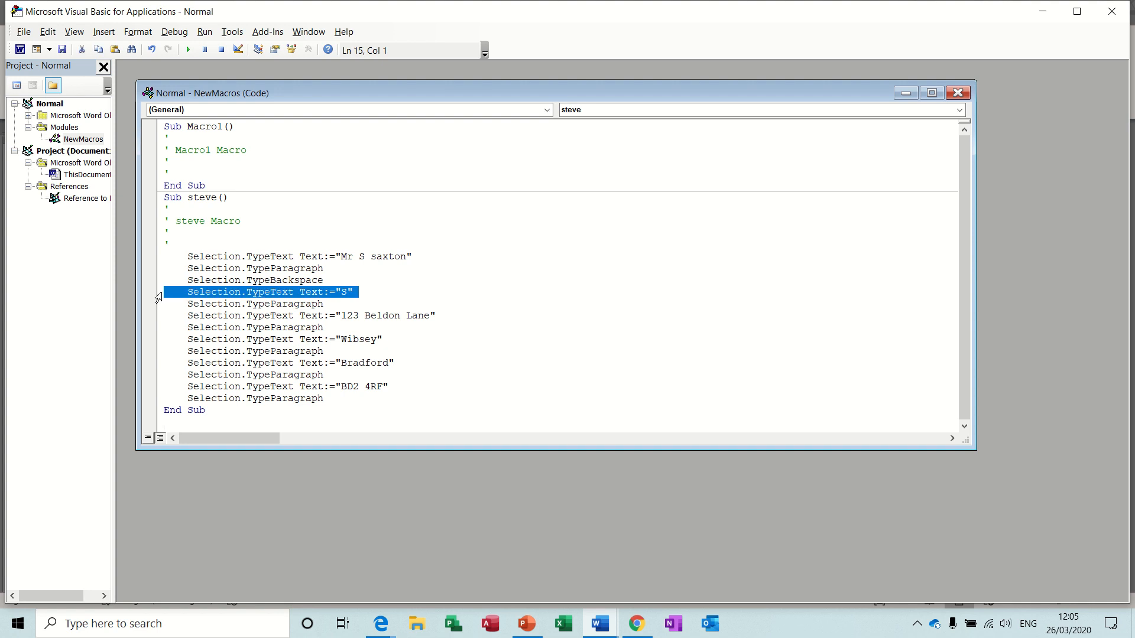
{"action": "key", "text": "Delete"}
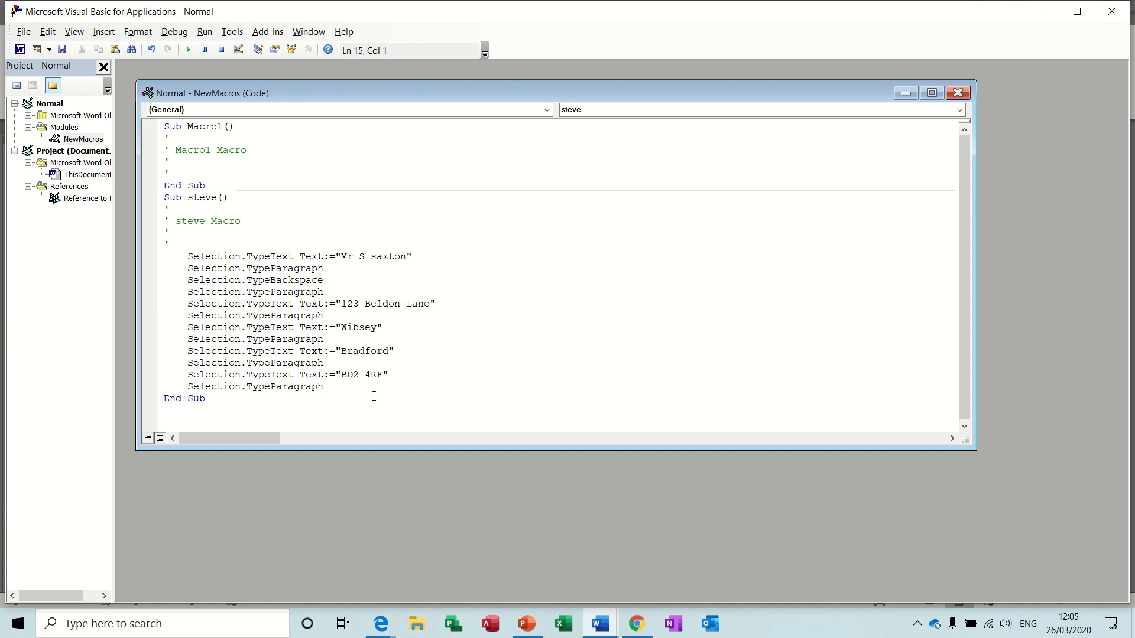
{"action": "left_click", "coordinate": [372, 257]}
{"action": "key", "text": "shift+Right"}
{"action": "type", "text": "S"}
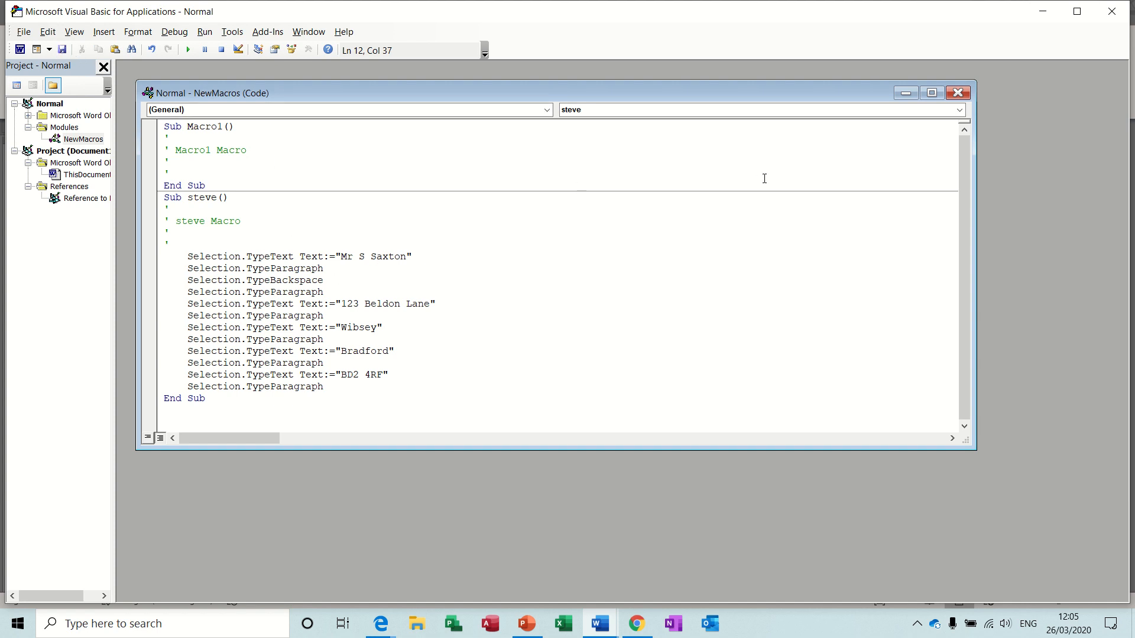
{"action": "left_click", "coordinate": [960, 93]}
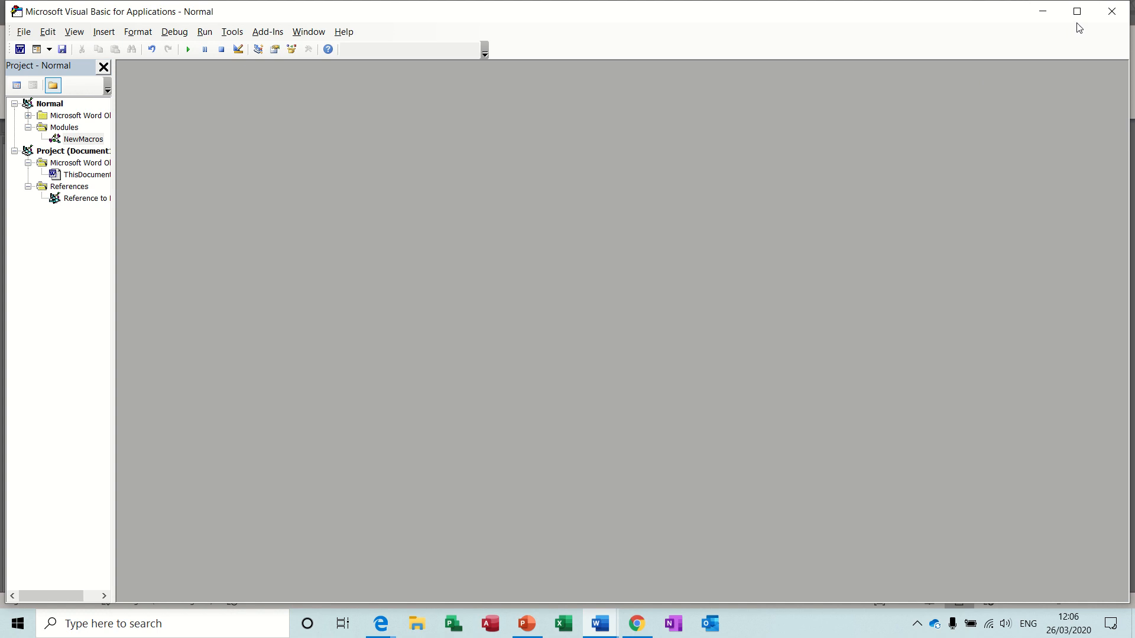
Return to Word and run the smiley macro button to insert the corrected five-line address.
{"action": "left_click", "coordinate": [1111, 11]}
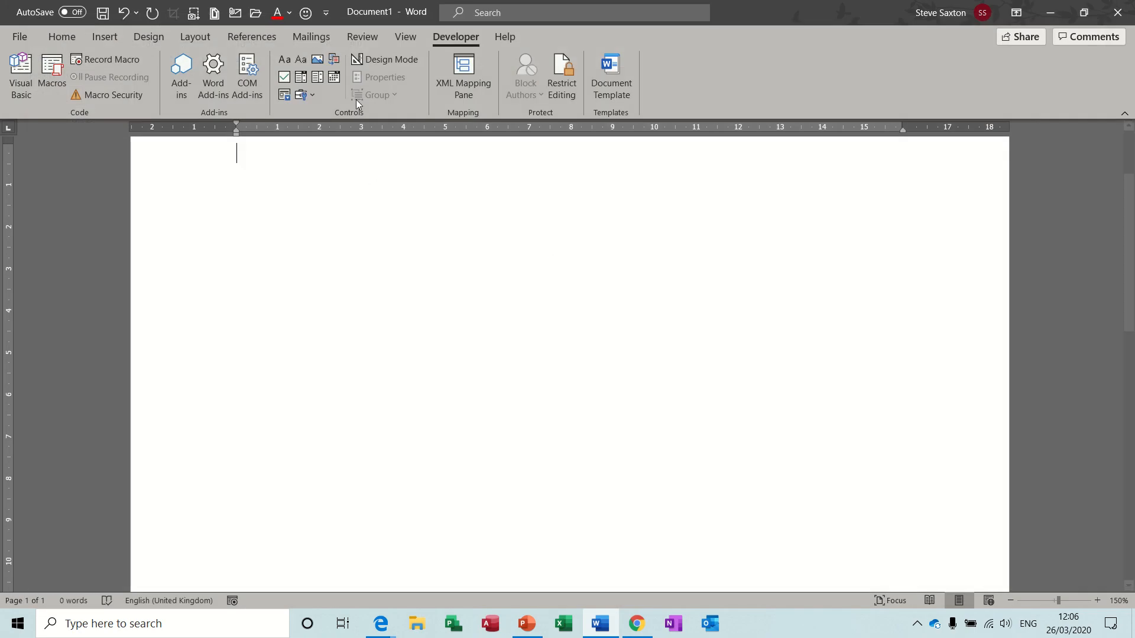
{"action": "left_click", "coordinate": [306, 13]}
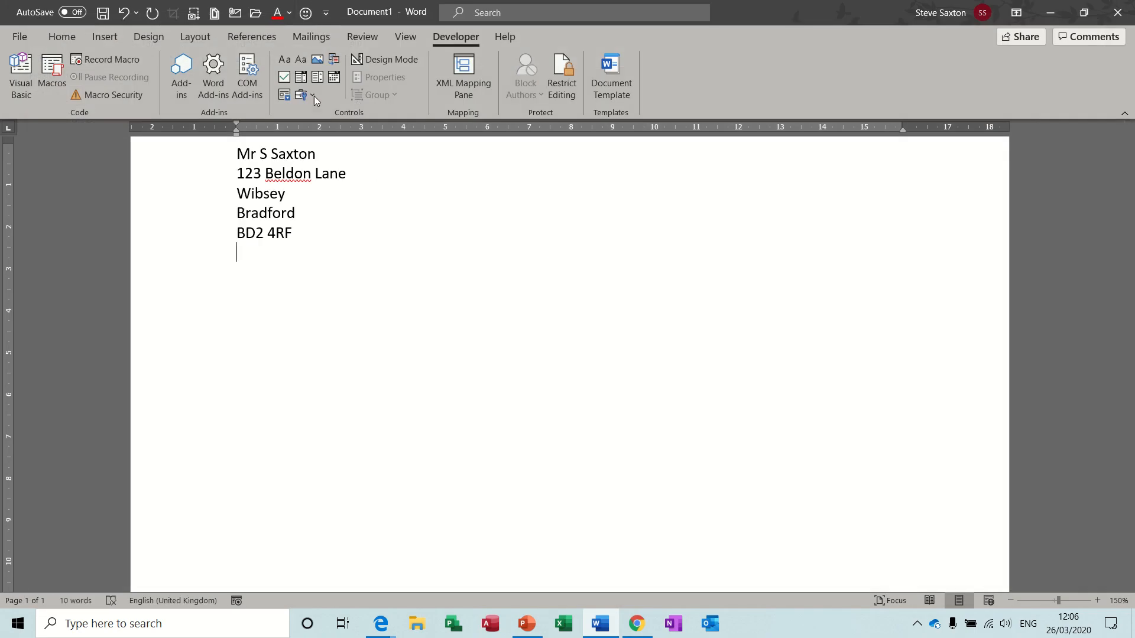